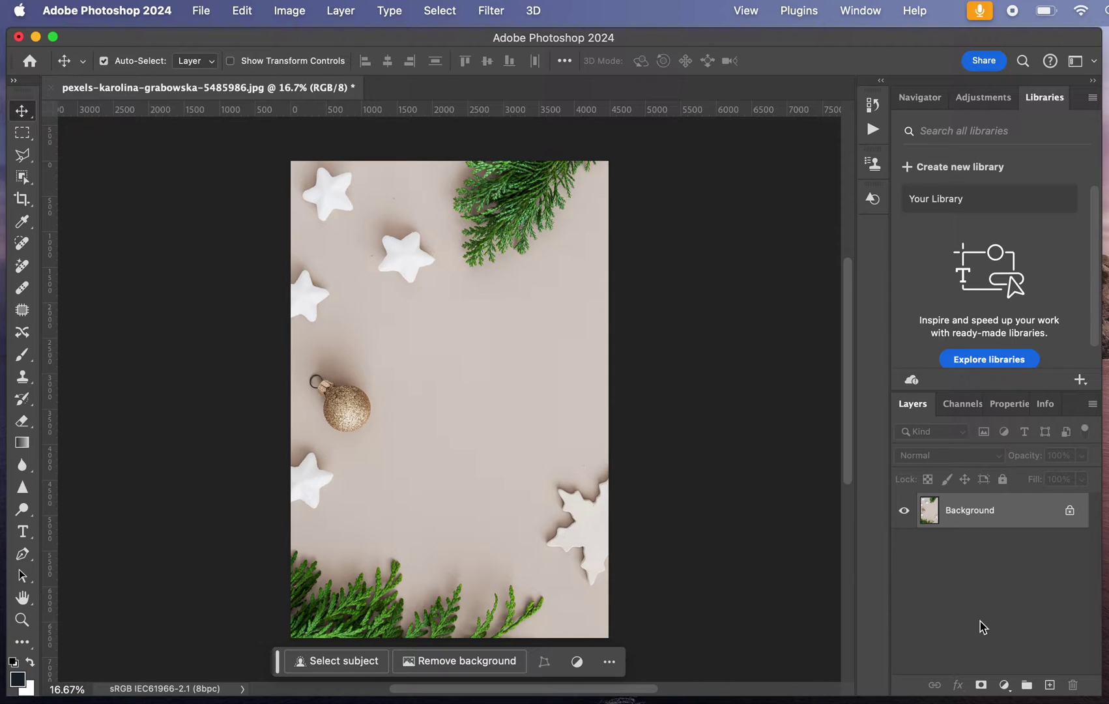
Step: Select the upper white star with Object Selection, add an empty layer, and reselect the star
{"action": "left_click", "coordinate": [20, 178]}
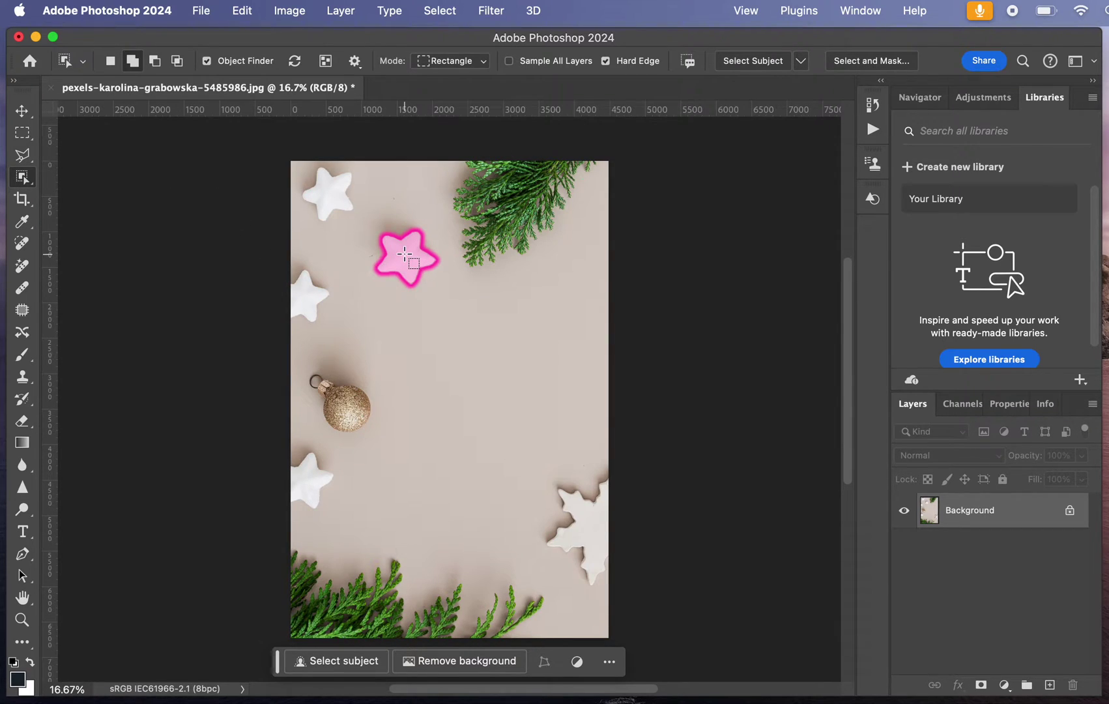
{"action": "left_click", "coordinate": [405, 254]}
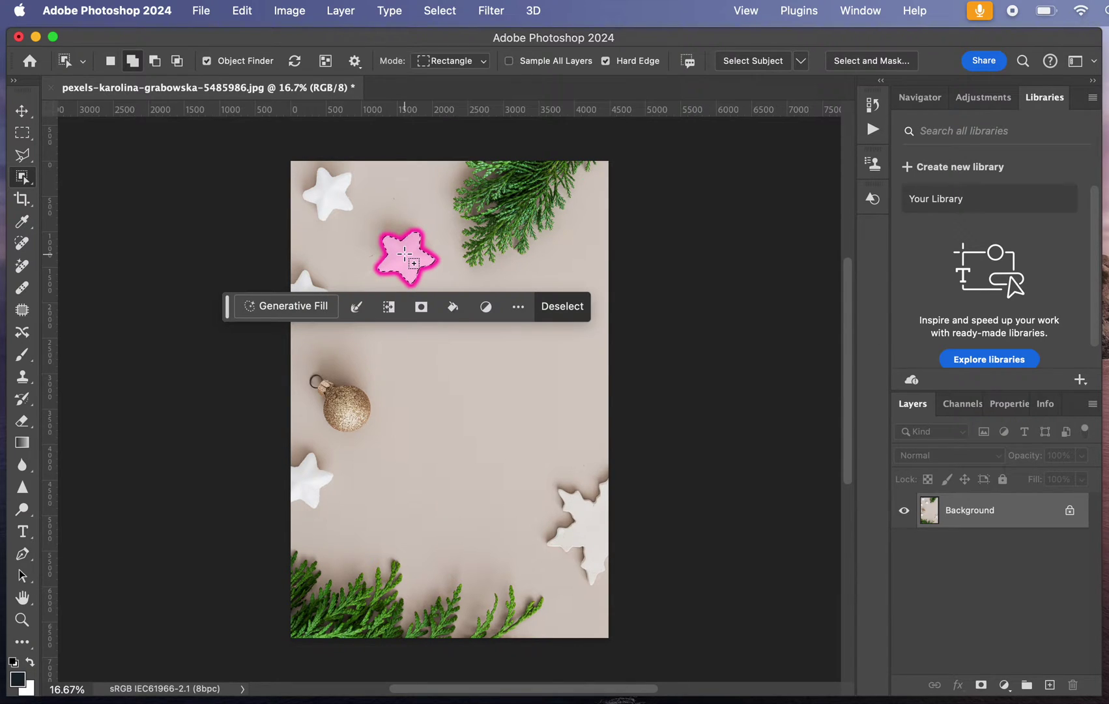
{"action": "key", "text": "super+j"}
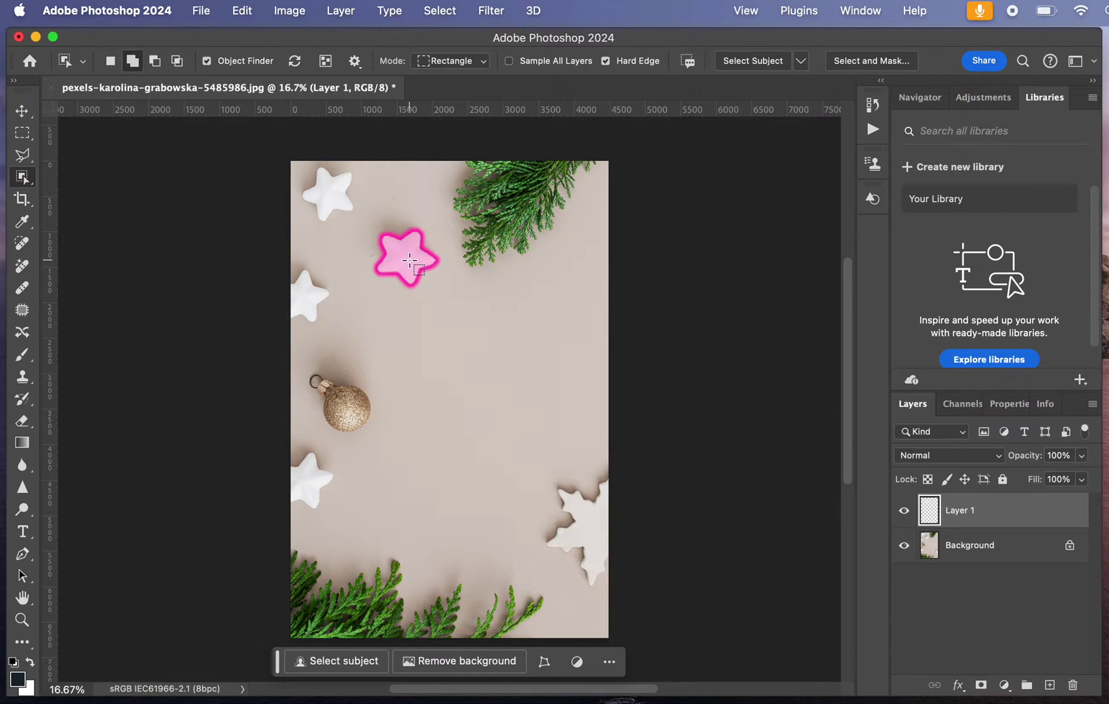
{"action": "key", "text": "shift+super+d"}
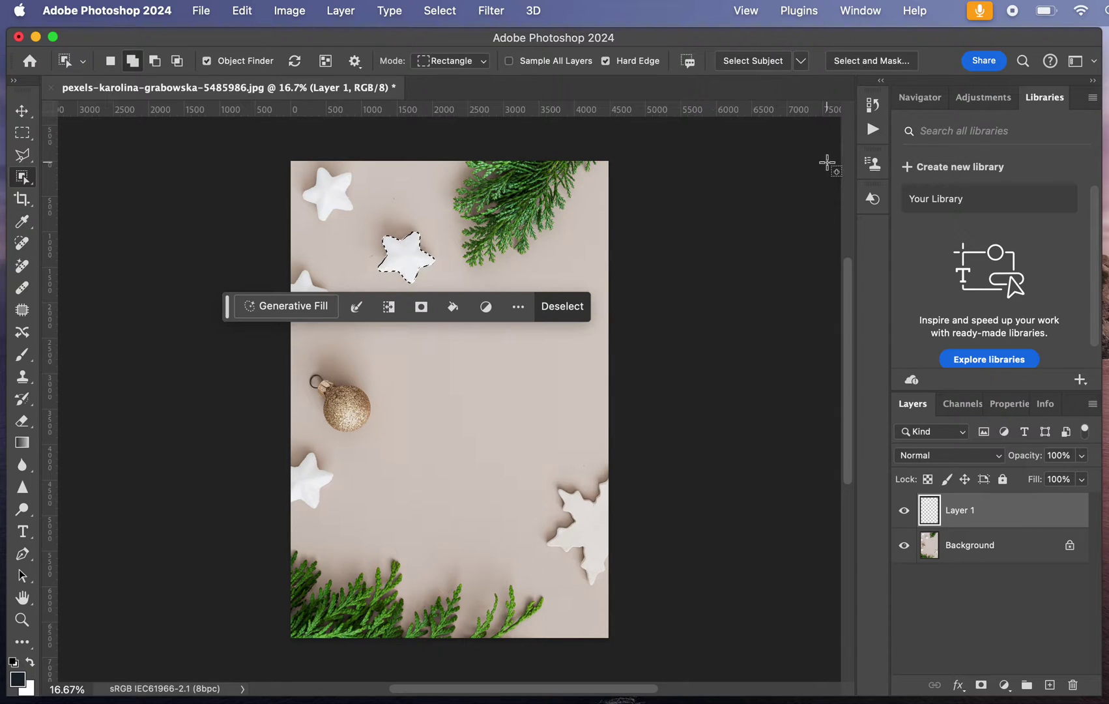
Step: Show the Paths and Shapes panels and convert the star selection into a work path
{"action": "left_click", "coordinate": [860, 10]}
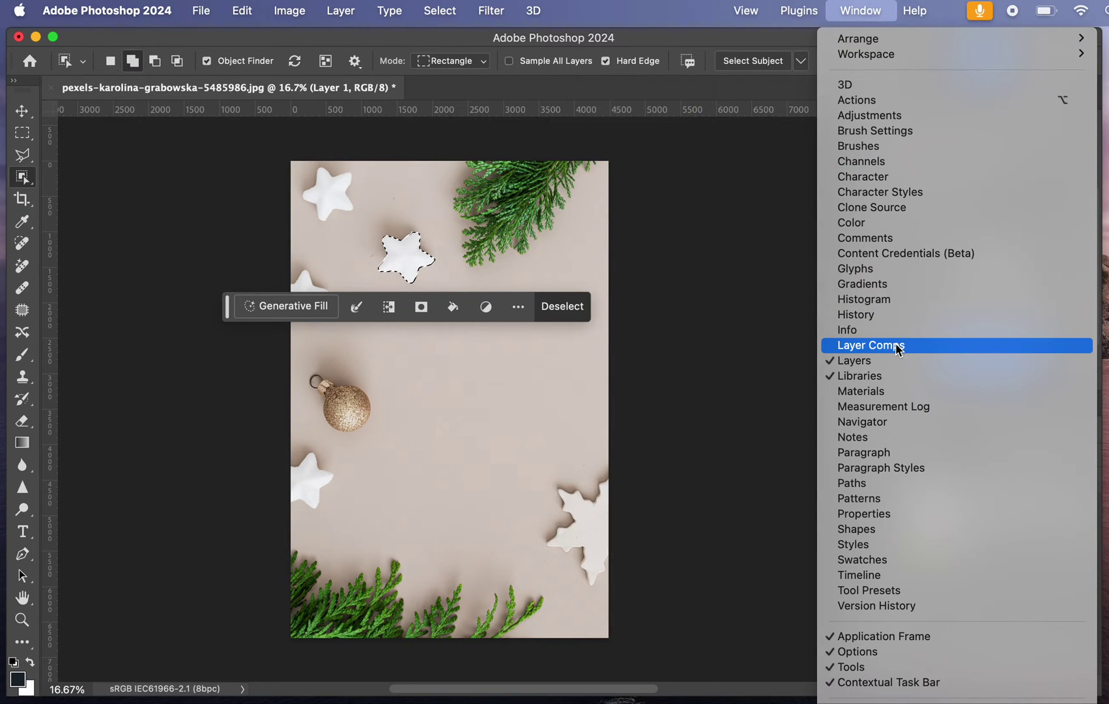
{"action": "left_click", "coordinate": [881, 483]}
{"action": "left_click", "coordinate": [858, 15]}
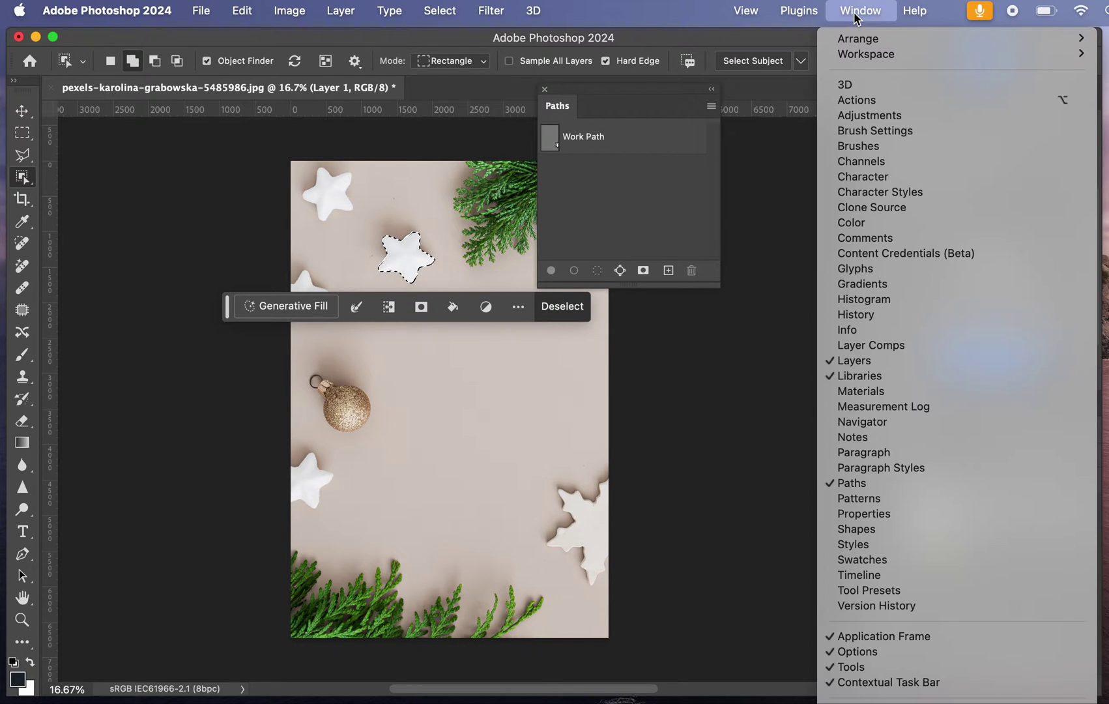
{"action": "left_click", "coordinate": [898, 529]}
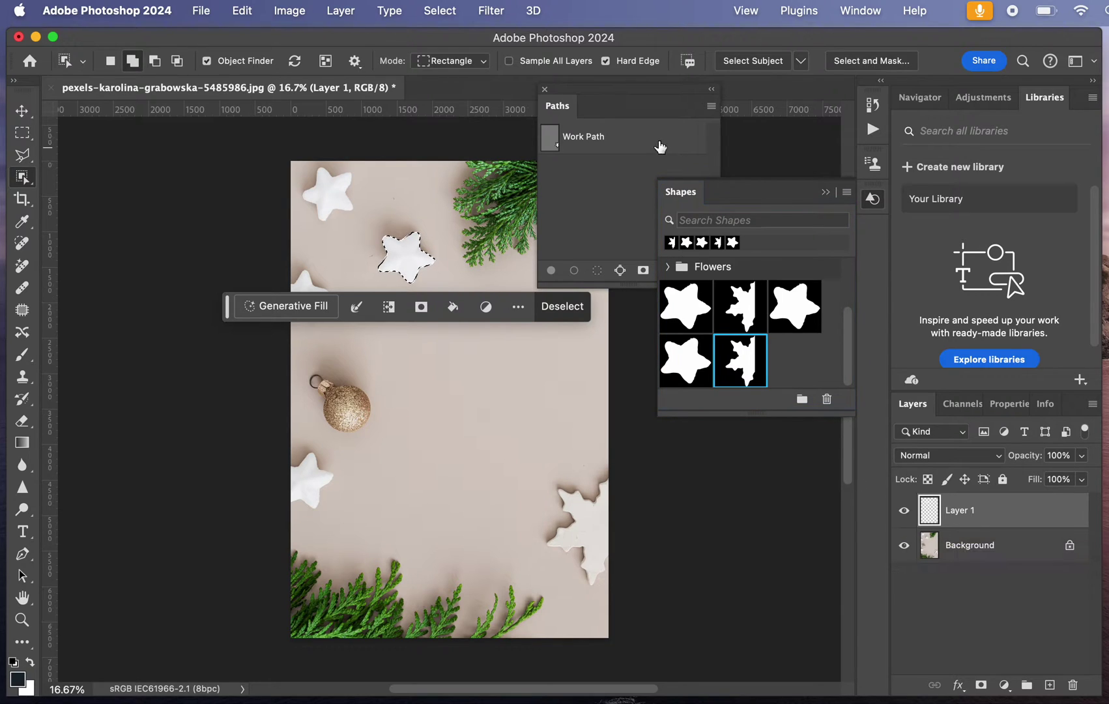
{"action": "left_click_drag", "start_coordinate": [636, 91], "coordinate": [763, 94]}
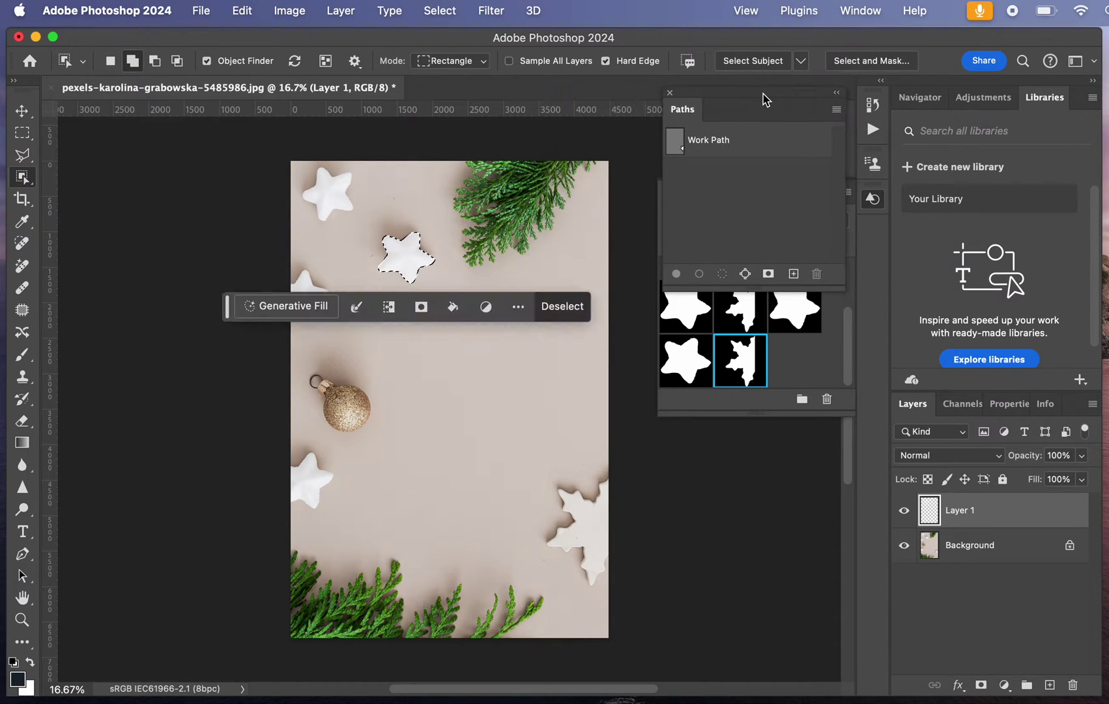
{"action": "left_click", "coordinate": [744, 275]}
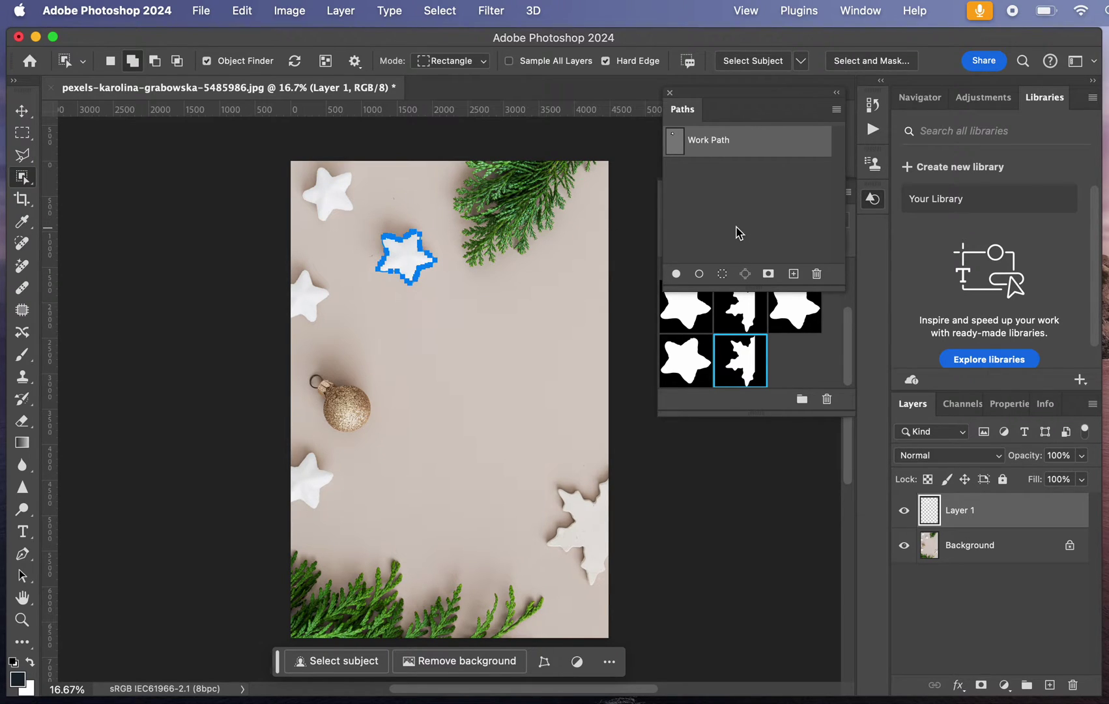
Step: Define the star's work path as a custom shape named 'star 6'
{"action": "left_click", "coordinate": [249, 10]}
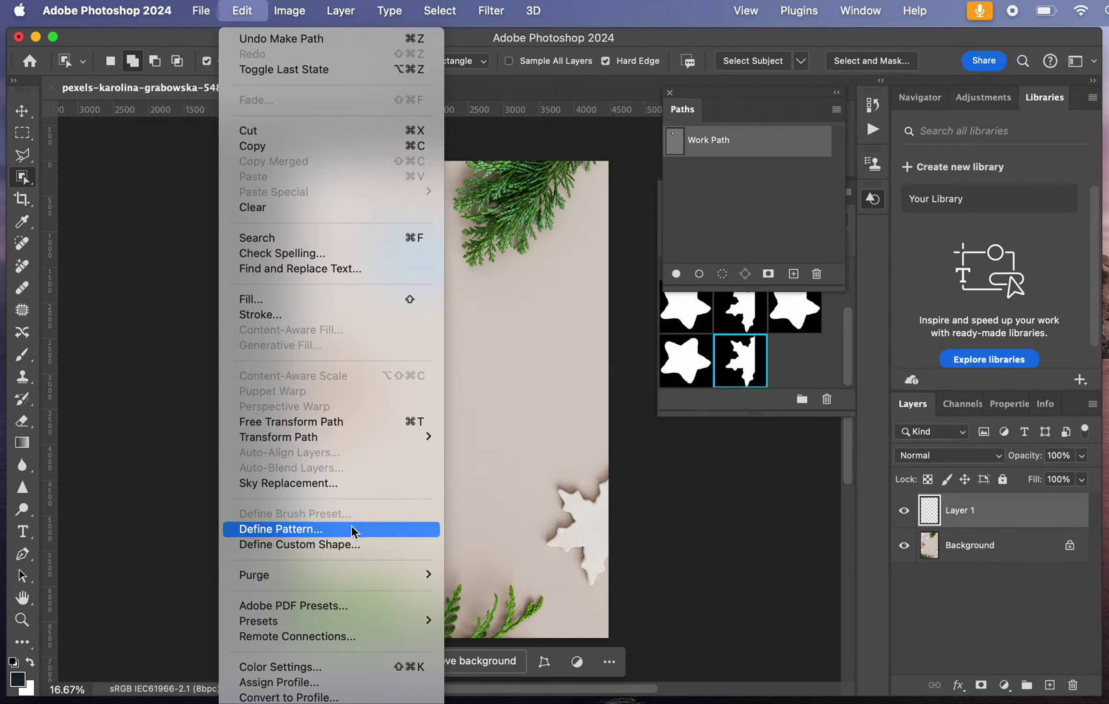
{"action": "left_click", "coordinate": [350, 549]}
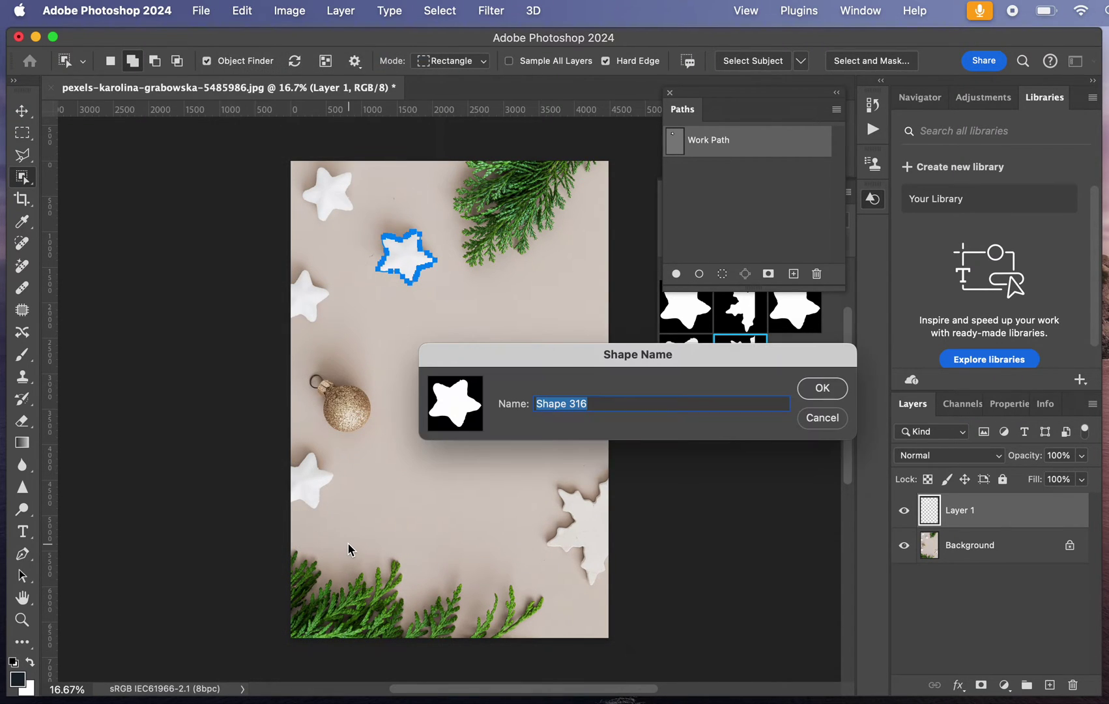
{"action": "type", "text": "star 6"}
{"action": "left_click", "coordinate": [823, 388]}
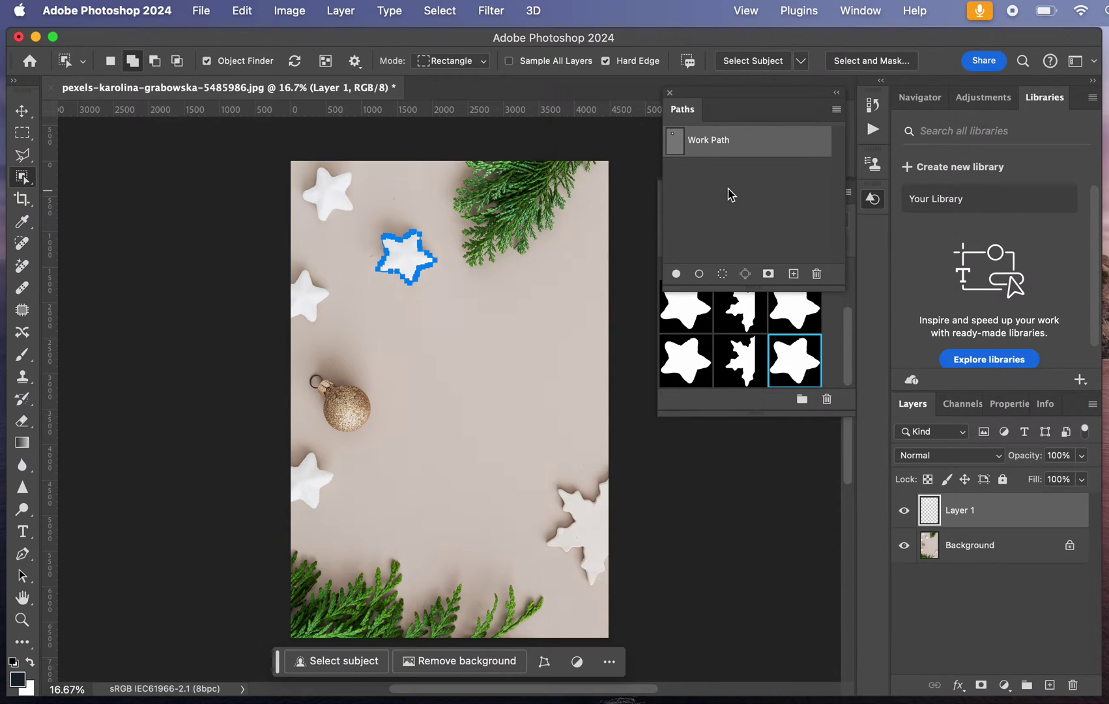
Step: Place the star 6 custom shape from the Shapes panel over the upper white star
{"action": "left_click_drag", "start_coordinate": [738, 93], "coordinate": [738, 427]}
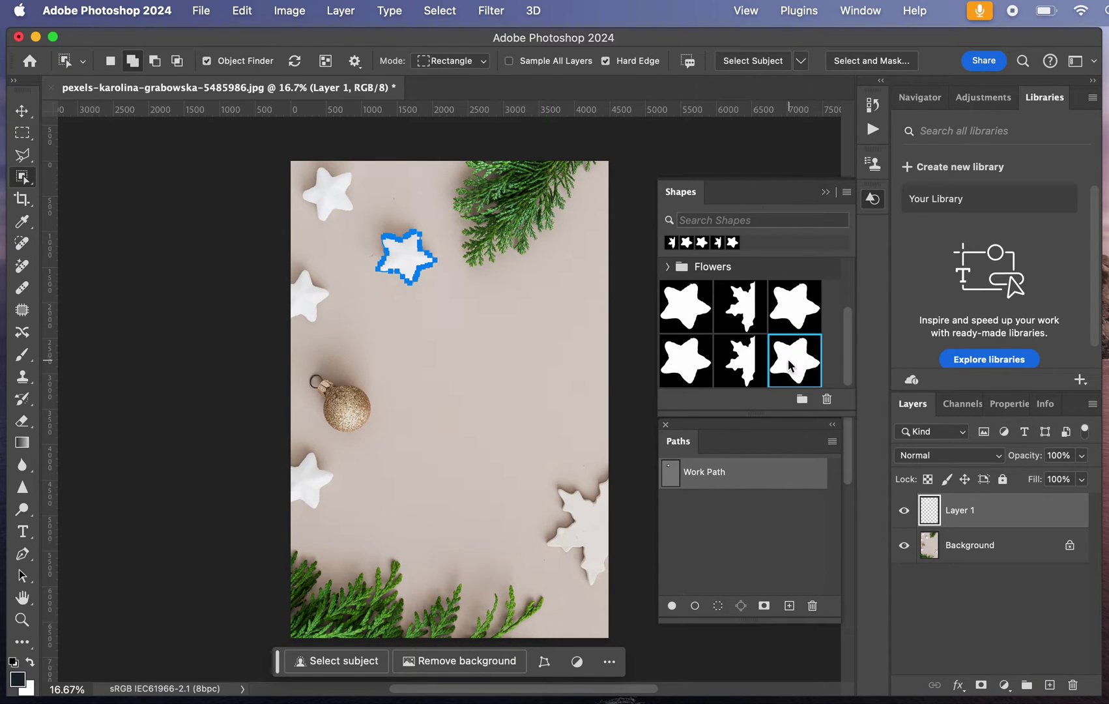
{"action": "right_click", "coordinate": [788, 364]}
{"action": "left_click", "coordinate": [787, 362]}
{"action": "left_click_drag", "start_coordinate": [789, 357], "coordinate": [408, 252]}
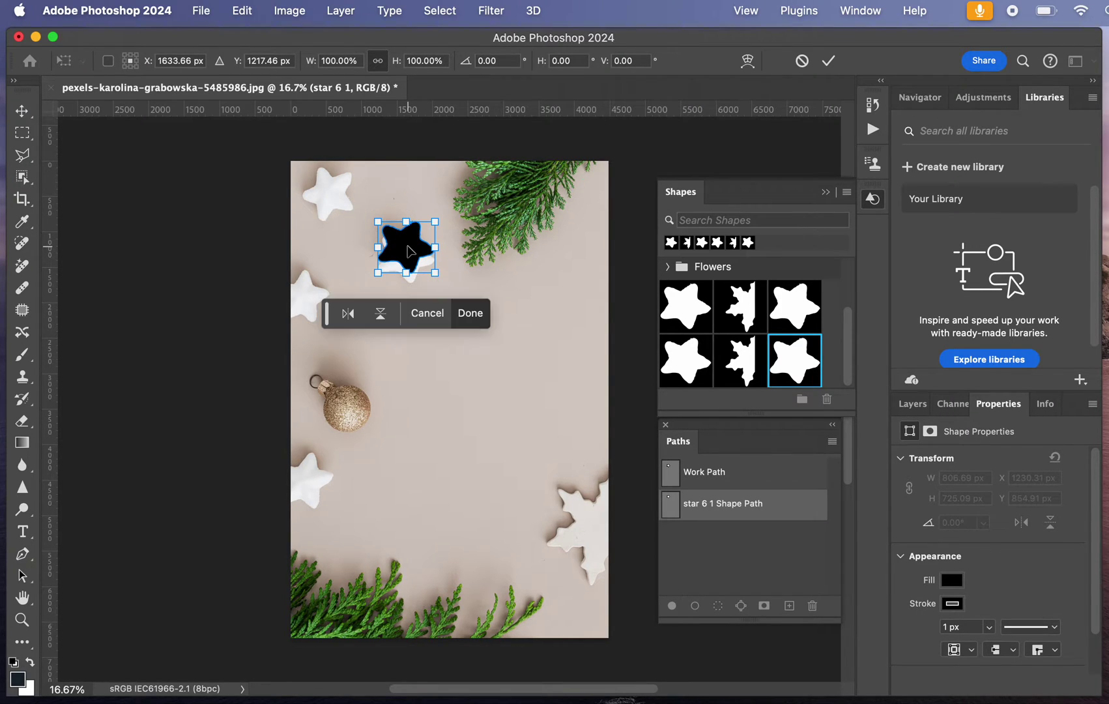
Step: Nudge the star shape slightly down and left and commit its placement
{"action": "key", "text": "Down"}
{"action": "key", "text": "Down"}
{"action": "key", "text": "Down"}
{"action": "key", "text": "Down"}
{"action": "key", "text": "Down"}
{"action": "key", "text": "Down"}
{"action": "key", "text": "Down"}
{"action": "key", "text": "Down"}
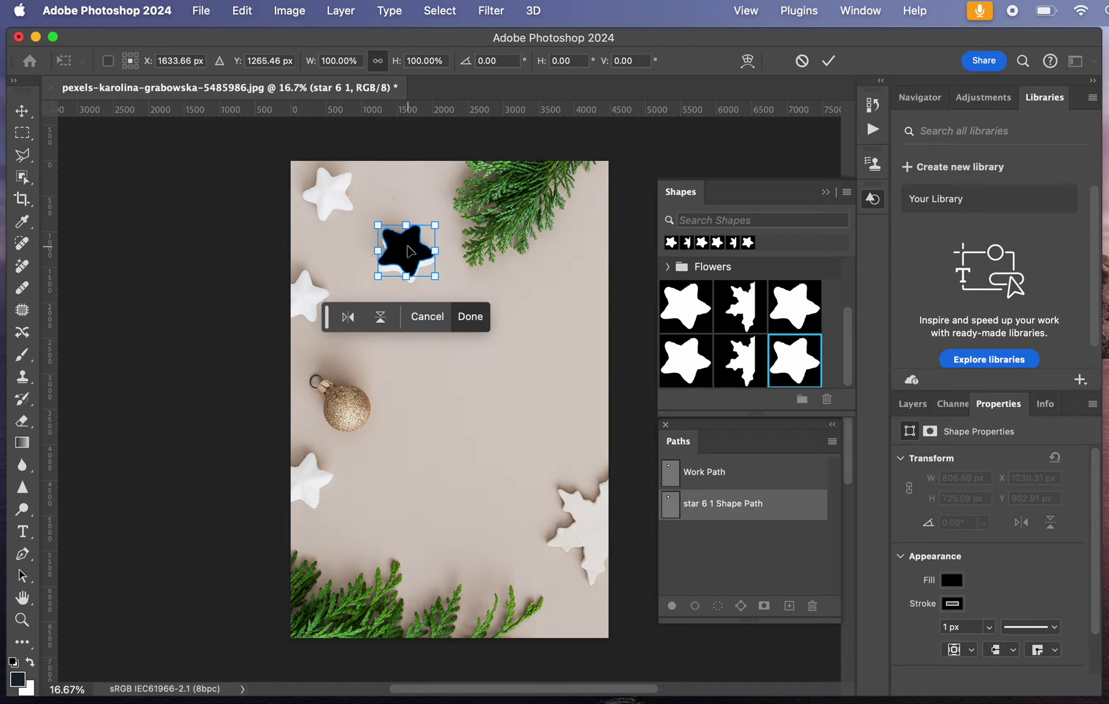
{"action": "key", "text": "Left"}
{"action": "key", "text": "Left"}
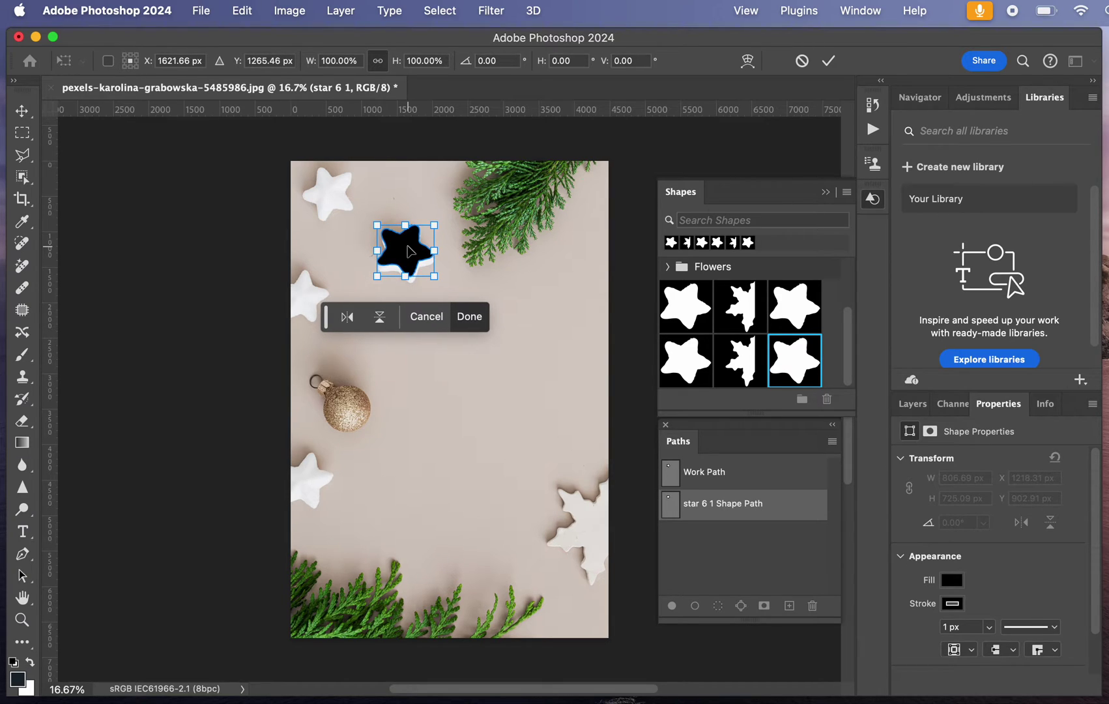
{"action": "key", "text": "Down"}
{"action": "key", "text": "Down"}
{"action": "key", "text": "Left"}
{"action": "key", "text": "Left"}
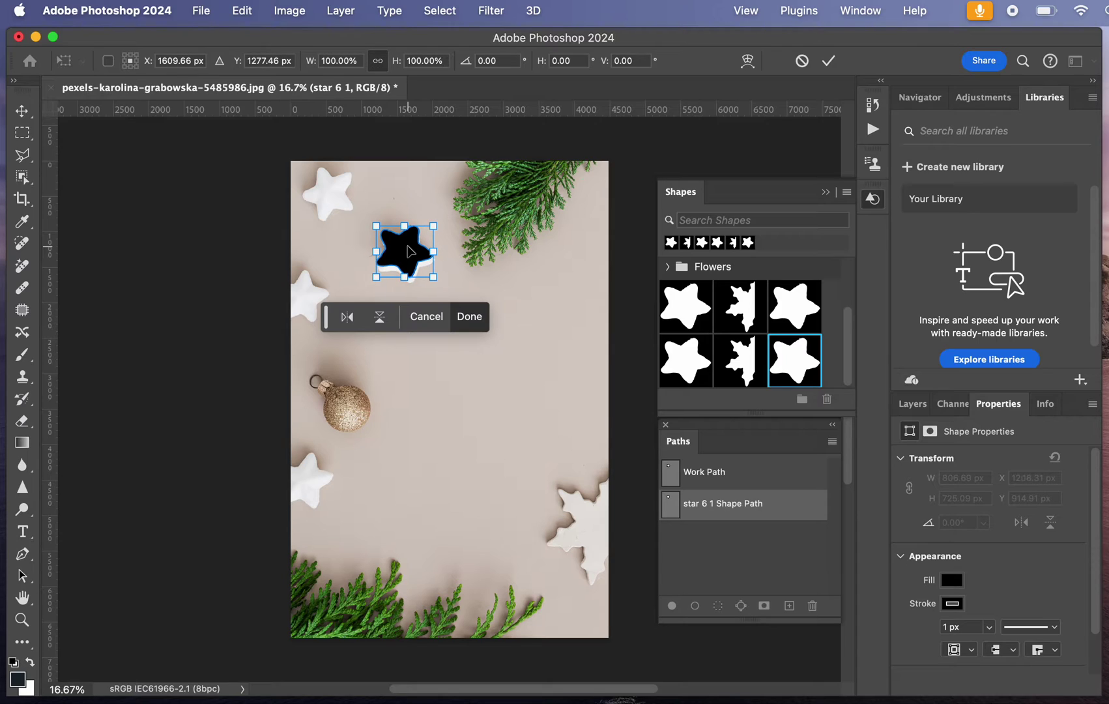
{"action": "key", "text": "Down"}
{"action": "key", "text": "Down"}
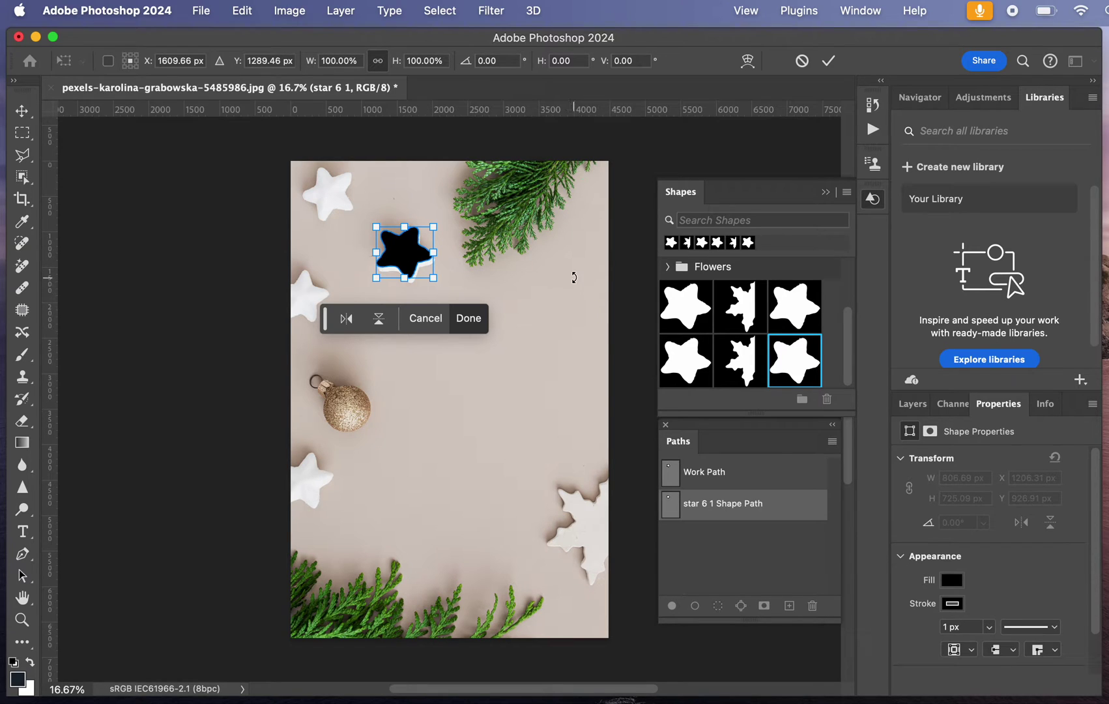
{"action": "left_click", "coordinate": [828, 62]}
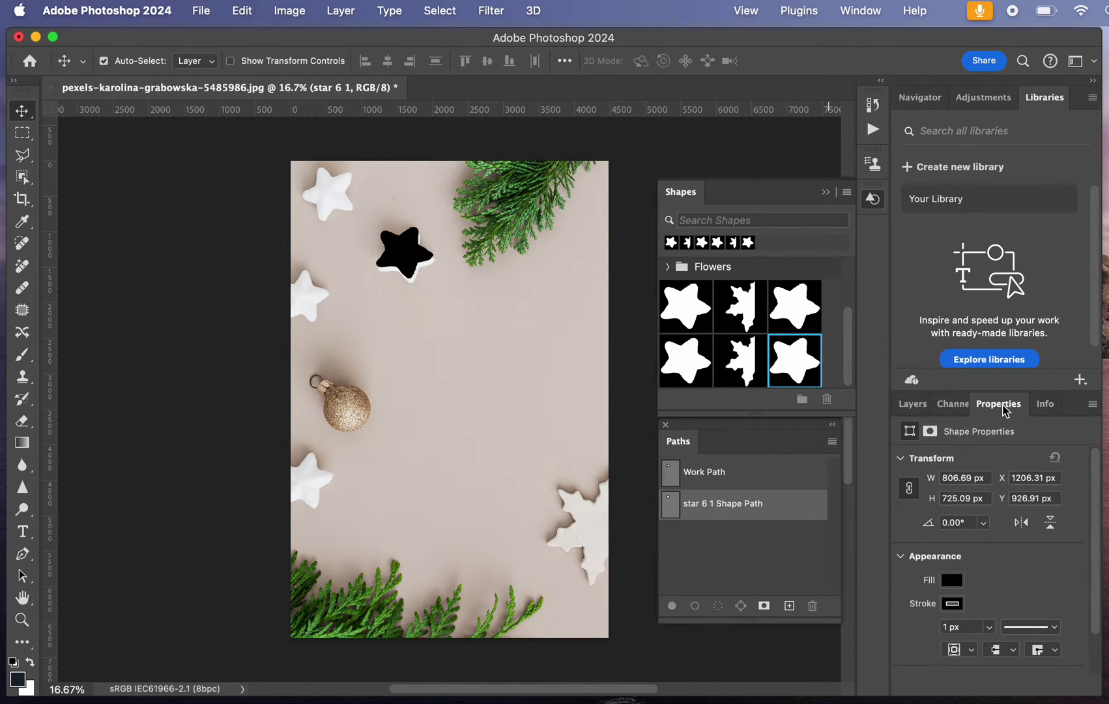
Step: Set the star shape's fill to a beige-brown colour sampled from the photo
{"action": "left_click", "coordinate": [900, 458]}
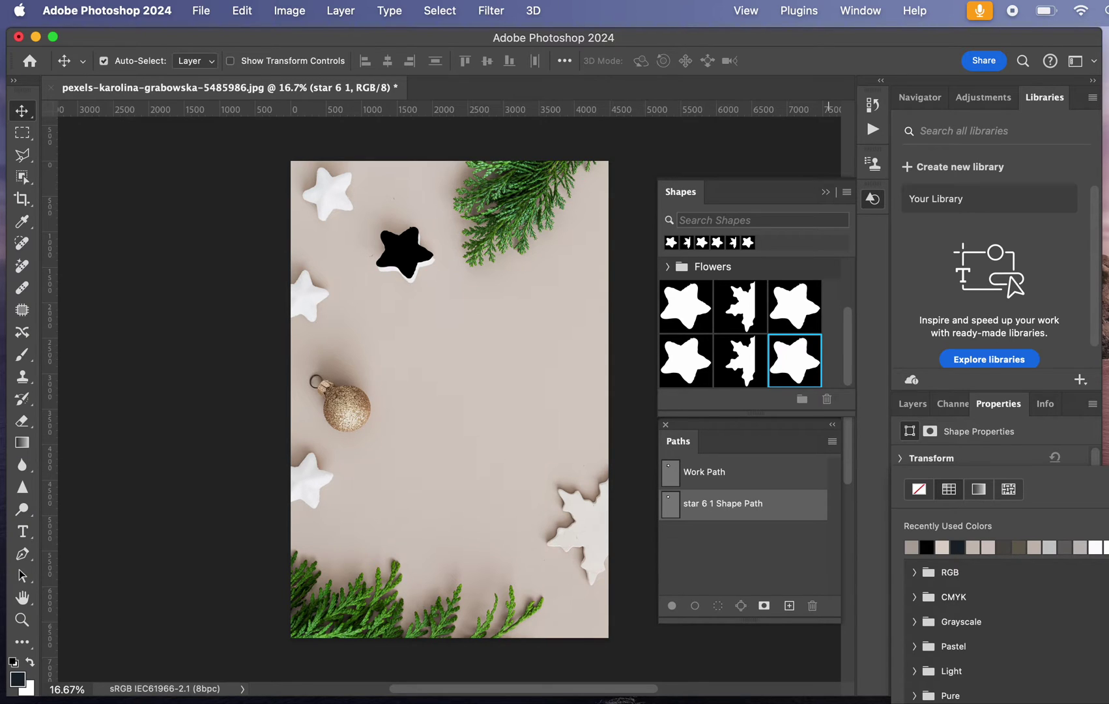
{"action": "left_click", "coordinate": [1021, 440]}
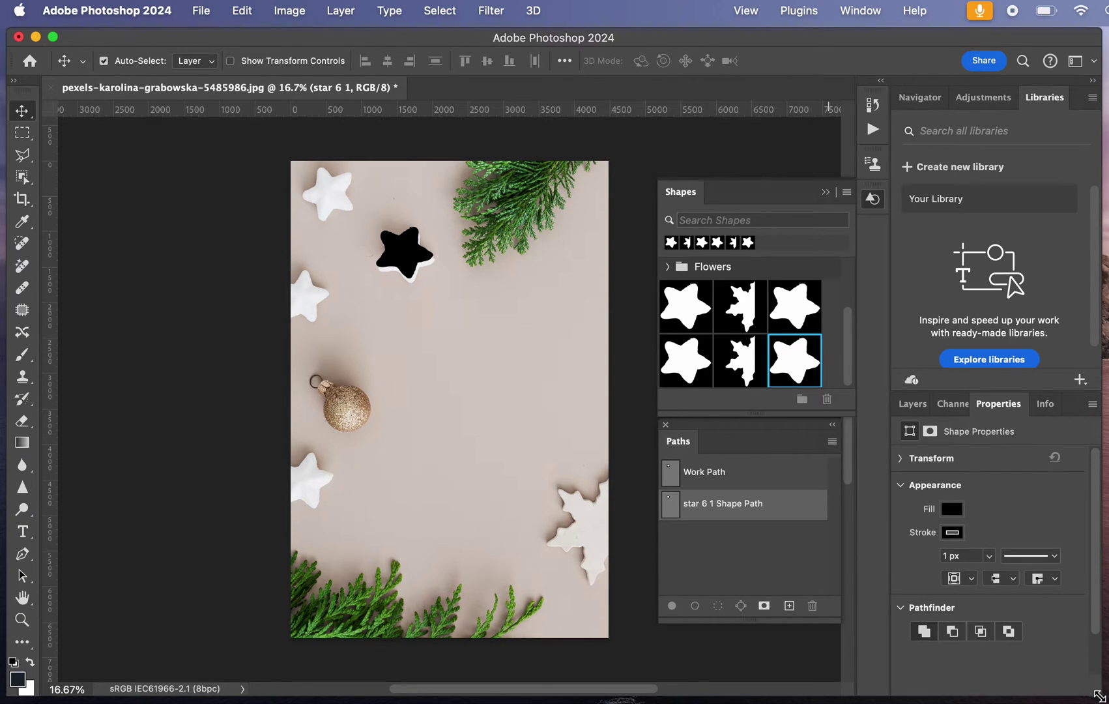
{"action": "left_click_drag", "start_coordinate": [1099, 695], "coordinate": [977, 649]}
{"action": "left_click_drag", "start_coordinate": [782, 430], "coordinate": [652, 420]}
{"action": "left_click", "coordinate": [837, 483]}
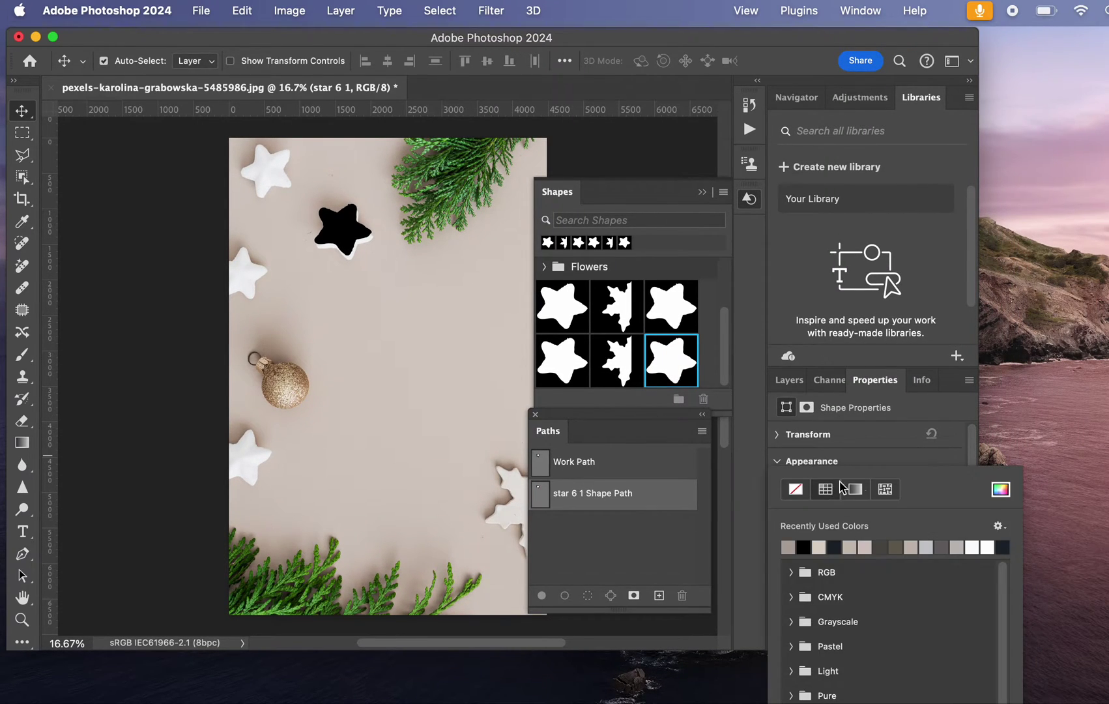
{"action": "left_click", "coordinate": [1000, 488]}
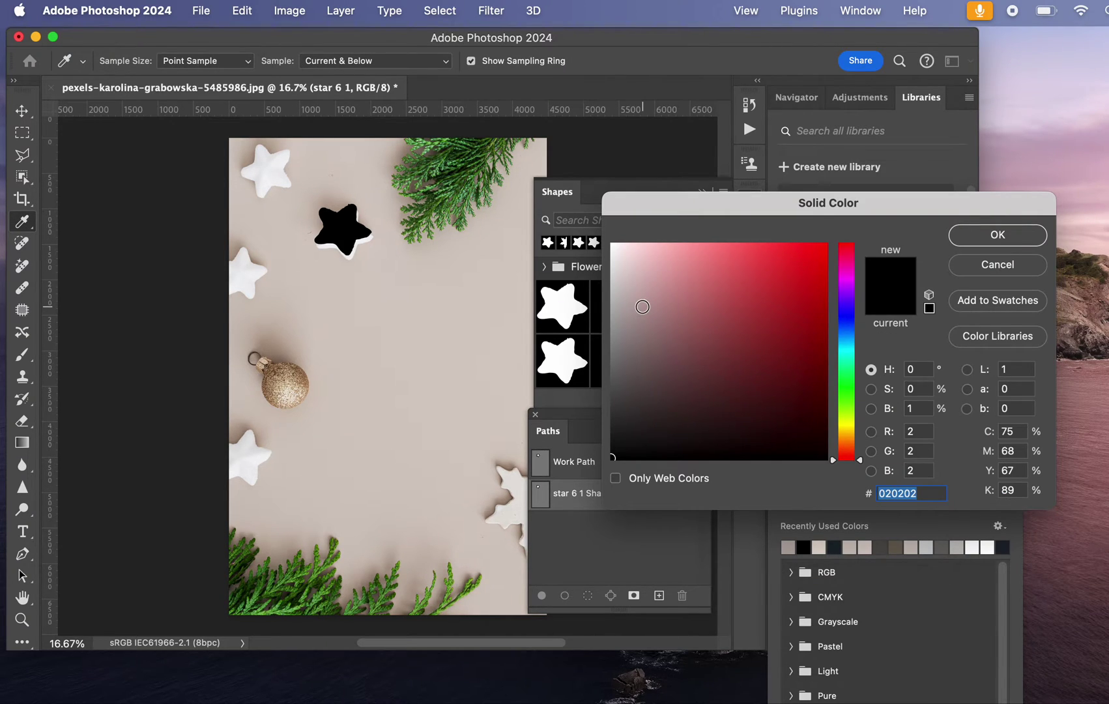
{"action": "left_click", "coordinate": [401, 330]}
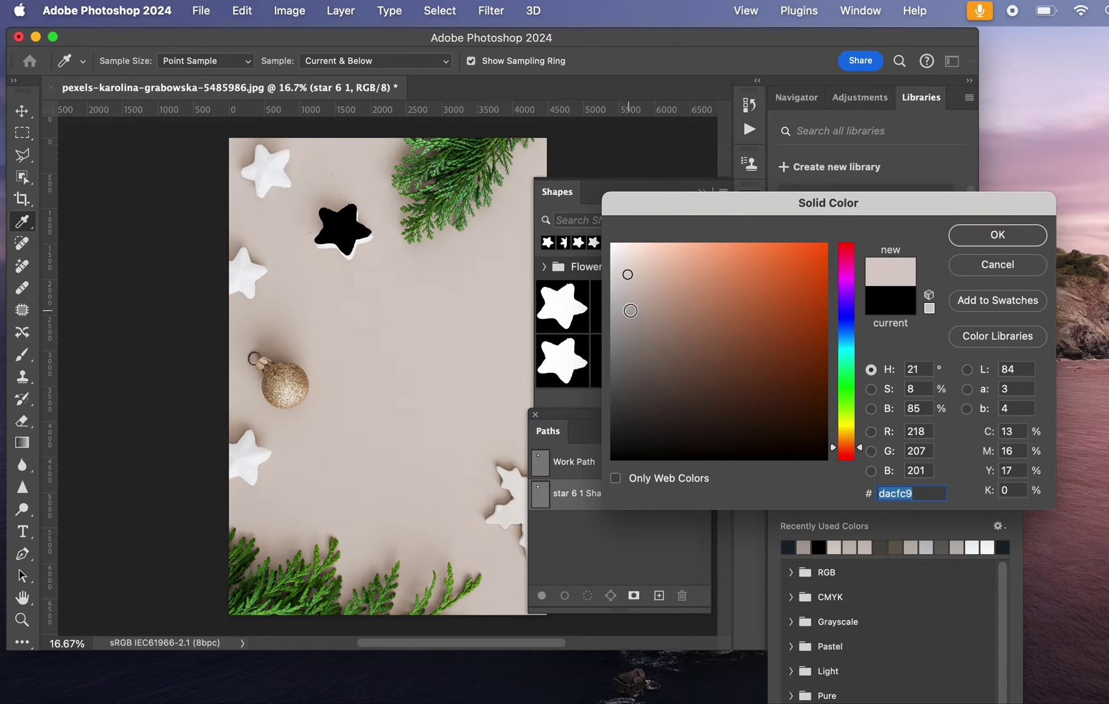
{"action": "left_click", "coordinate": [637, 313]}
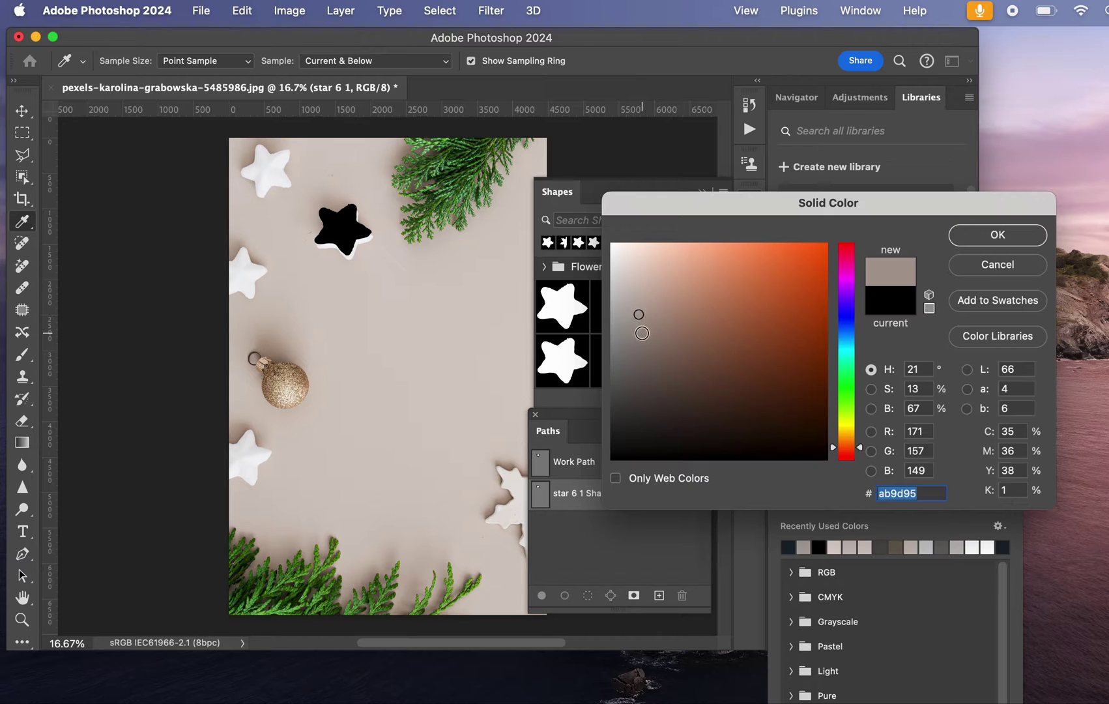
{"action": "left_click", "coordinate": [642, 332]}
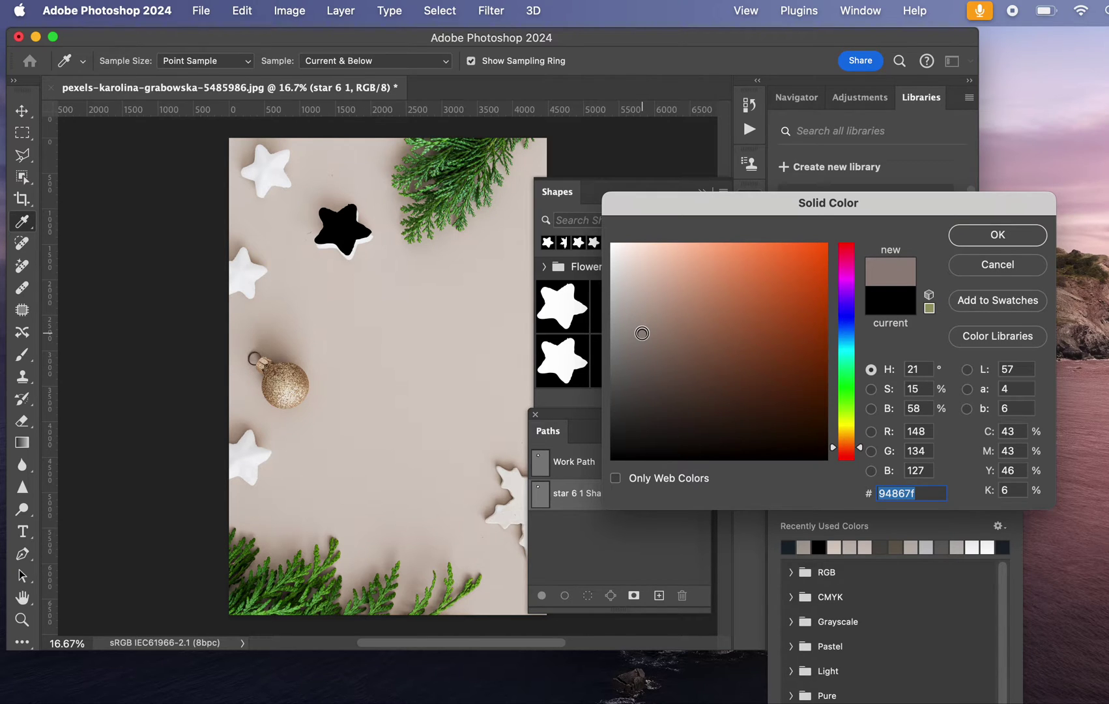
{"action": "left_click", "coordinate": [239, 430]}
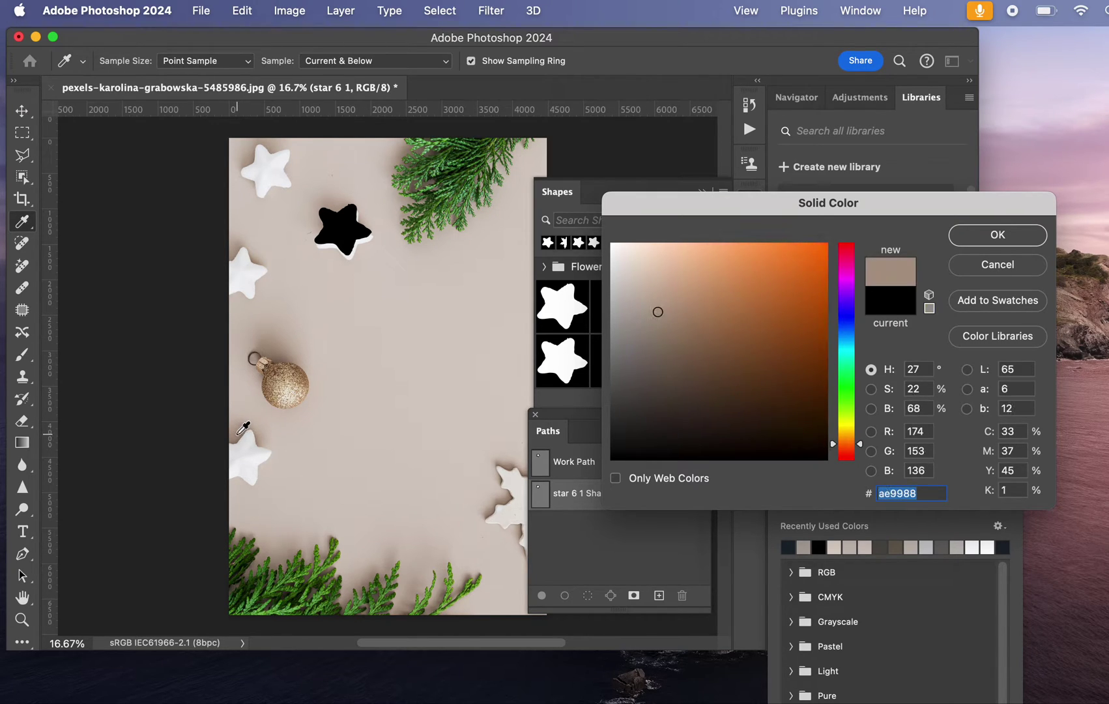
{"action": "left_click", "coordinate": [1013, 241]}
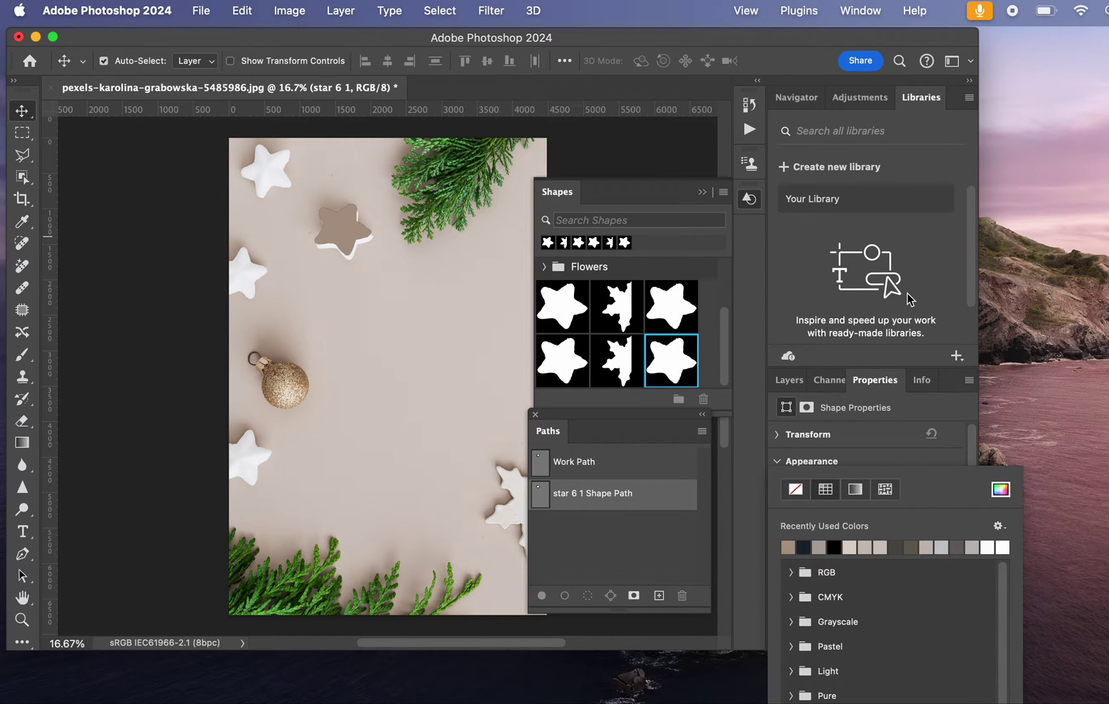
{"action": "left_click", "coordinate": [884, 448]}
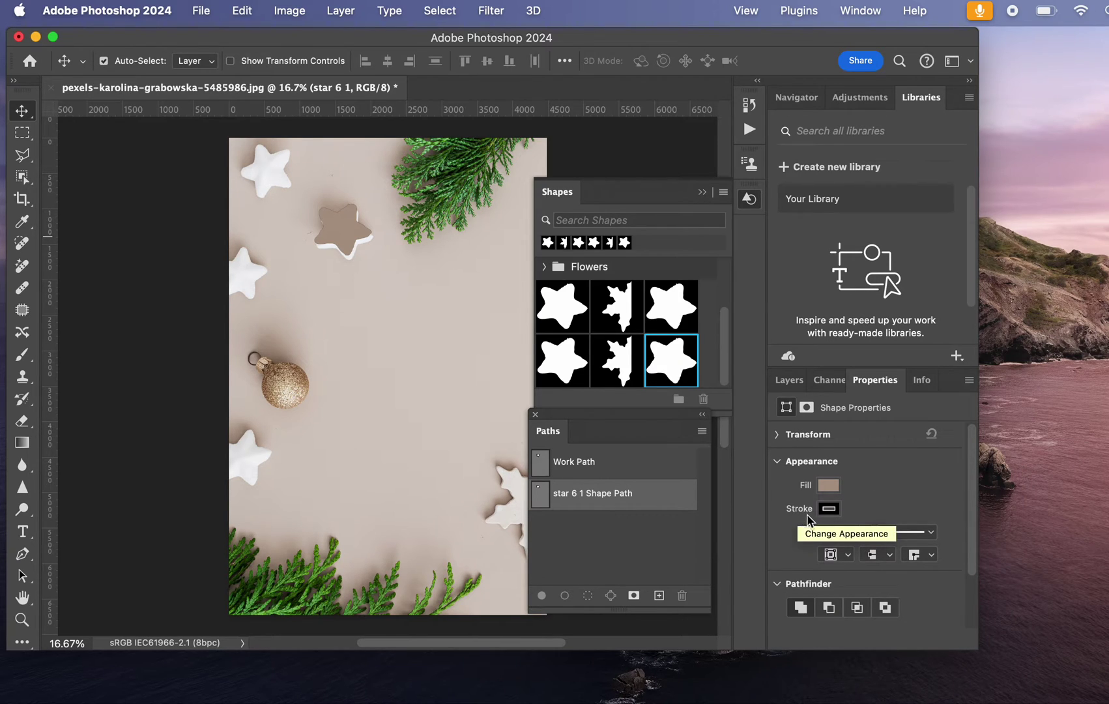
Step: Set the star shape's stroke to No Color
{"action": "left_click", "coordinate": [827, 509]}
{"action": "left_click", "coordinate": [796, 488]}
{"action": "left_click", "coordinate": [873, 461]}
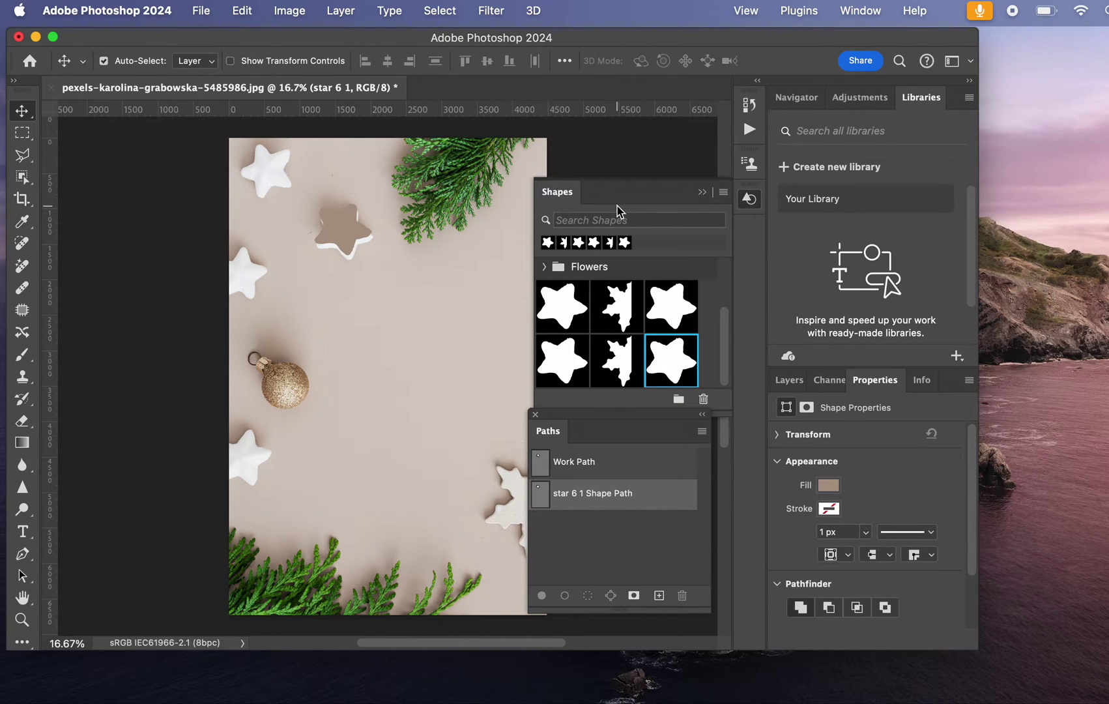
Step: Move star 6 1 below Layer 1 and rename Layer 1 to 'star'
{"action": "left_click", "coordinate": [702, 193]}
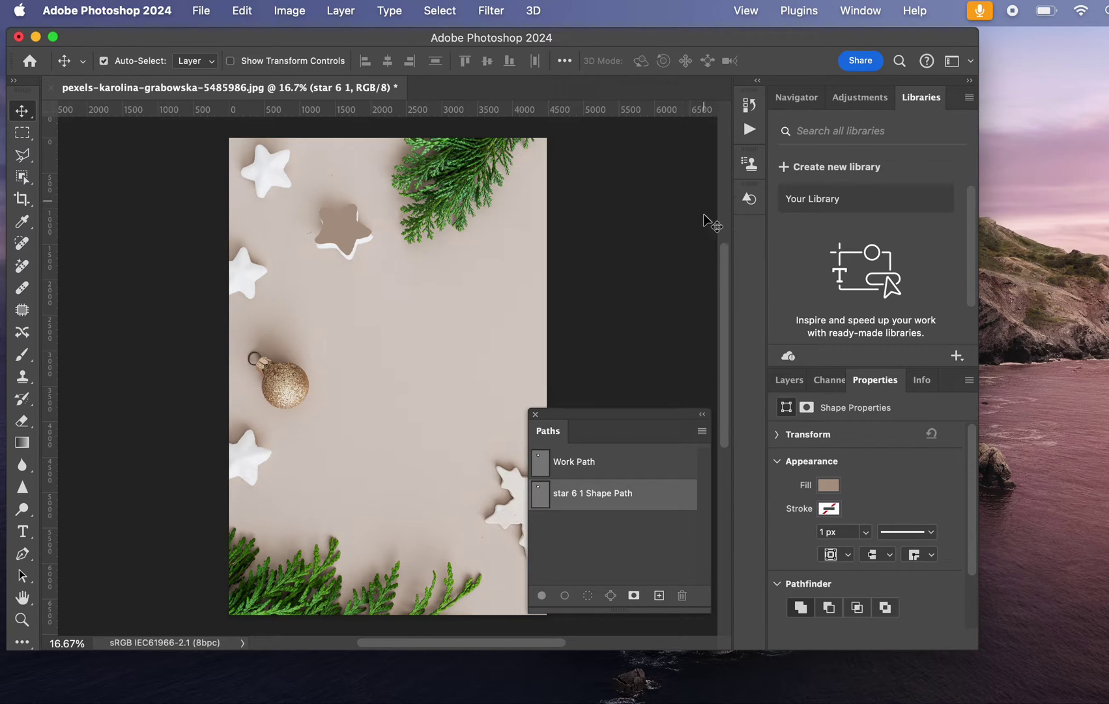
{"action": "left_click", "coordinate": [703, 415]}
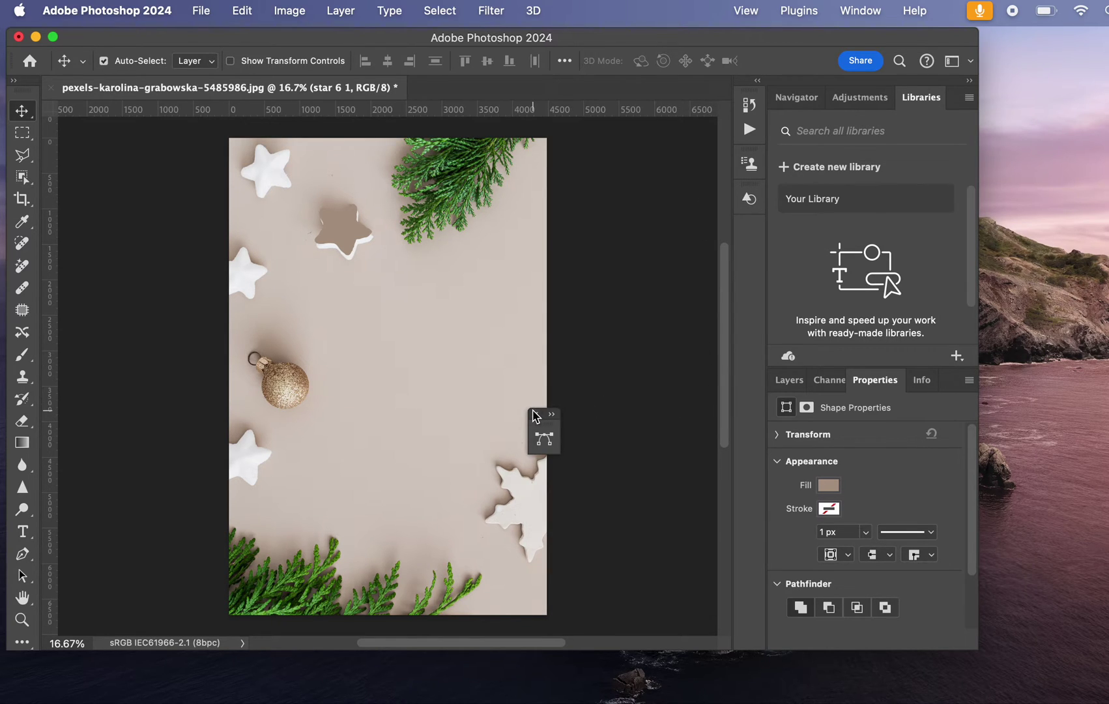
{"action": "left_click", "coordinate": [792, 382]}
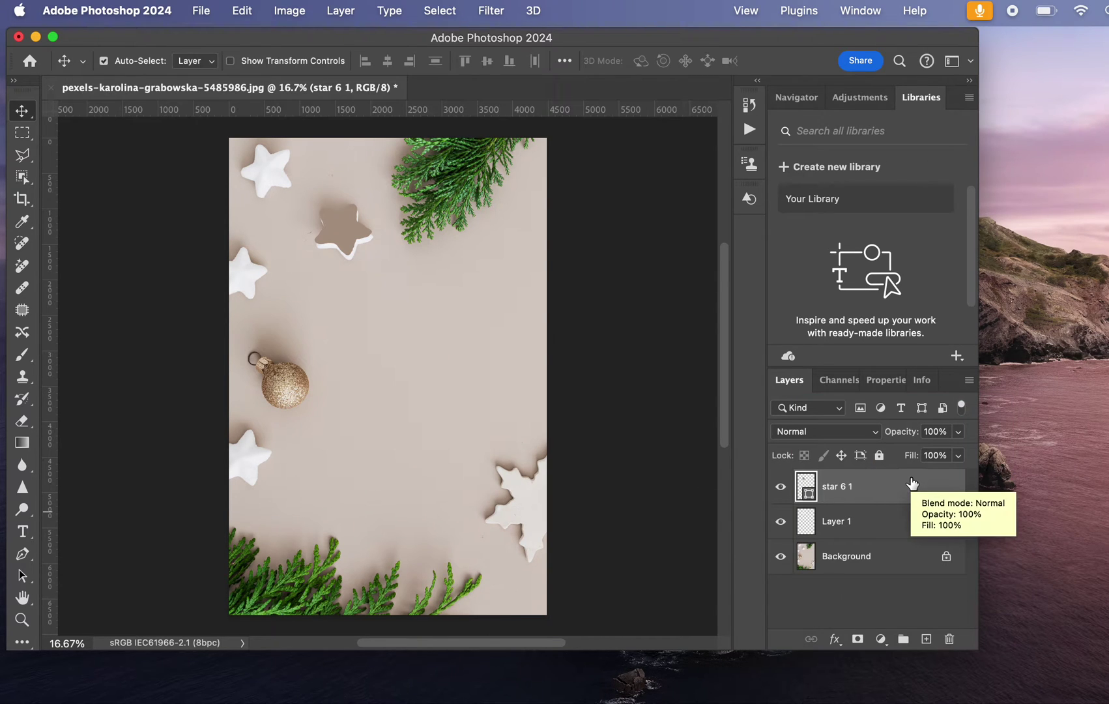
{"action": "left_click_drag", "start_coordinate": [896, 488], "coordinate": [891, 529]}
{"action": "double_click", "coordinate": [832, 487]}
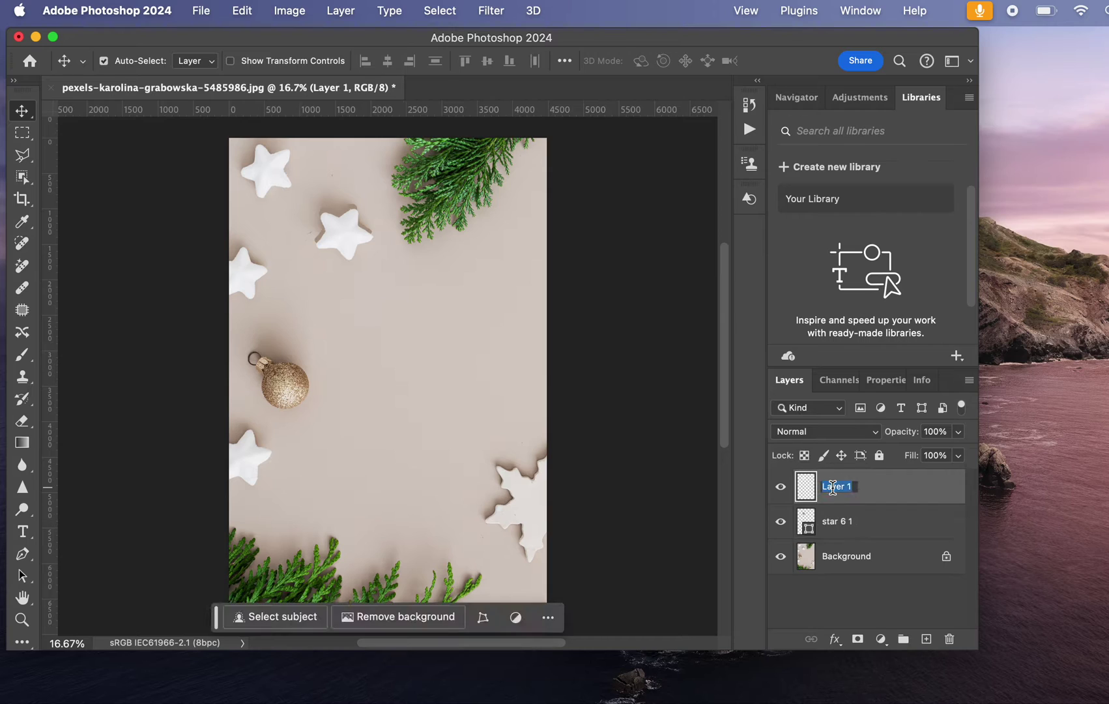
{"action": "type", "text": "star"}
{"action": "key", "text": "Return"}
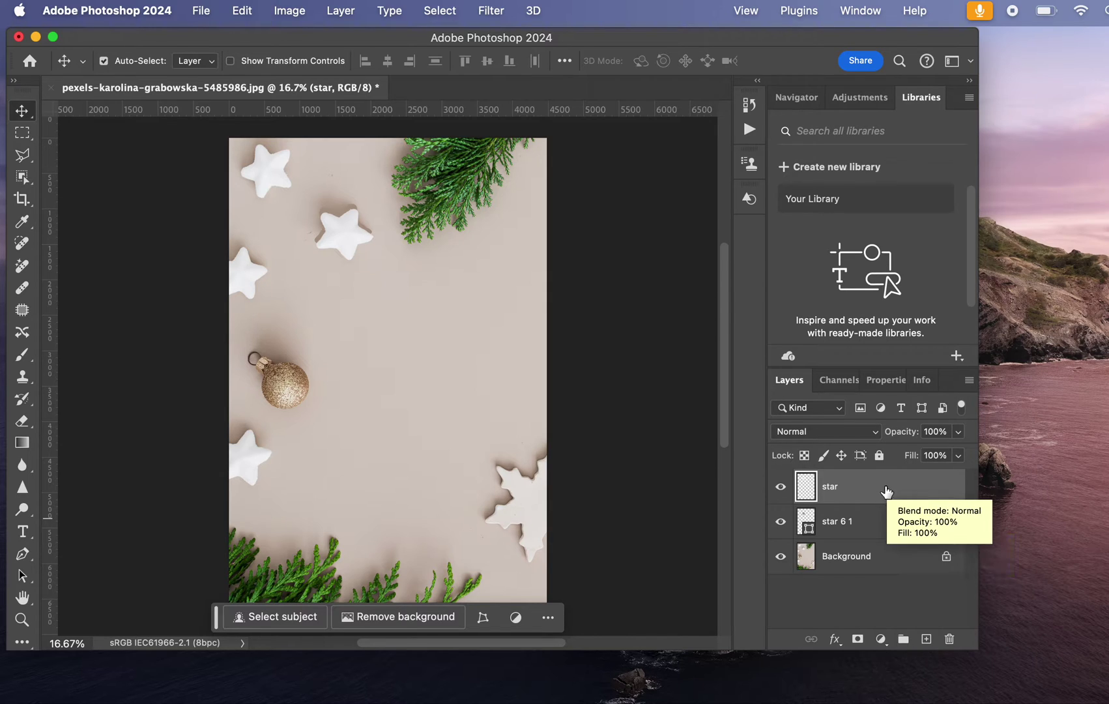
Step: Group star and star 6 1 into 'star shadow', then select star 6 1 inside it
{"action": "left_click", "coordinate": [870, 524], "text": "shift"}
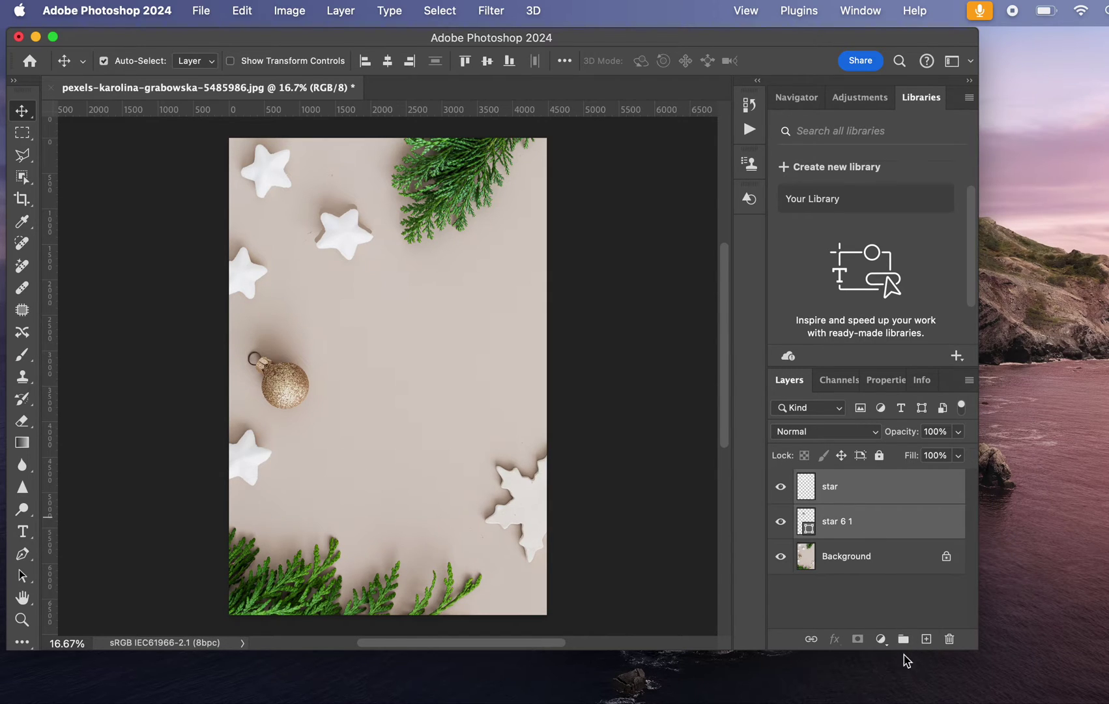
{"action": "left_click", "coordinate": [903, 638]}
{"action": "double_click", "coordinate": [842, 480]}
{"action": "type", "text": "star"}
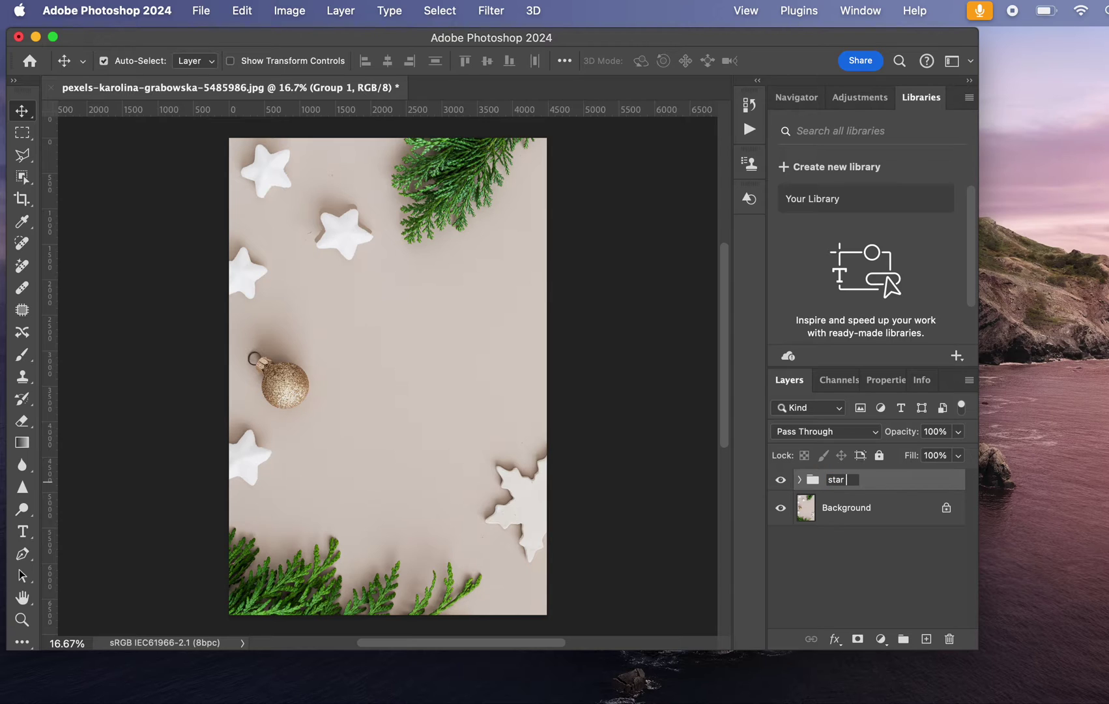
{"action": "type", "text": " shadow"}
{"action": "key", "text": "Return"}
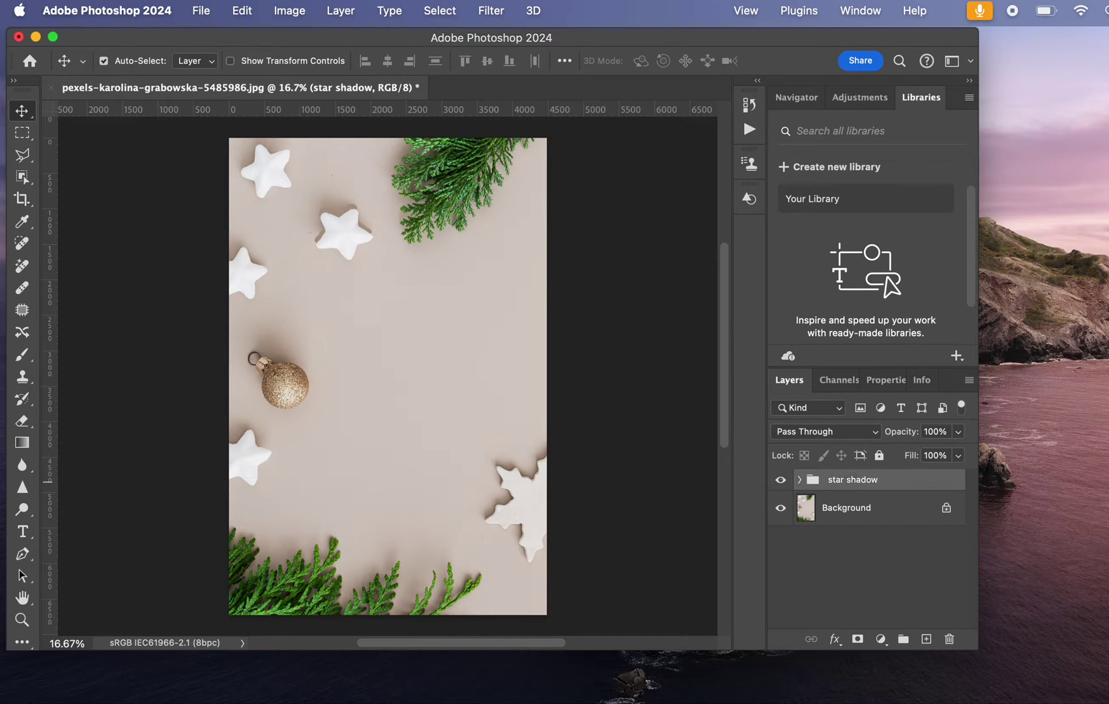
{"action": "left_click", "coordinate": [799, 479]}
{"action": "left_click", "coordinate": [857, 541]}
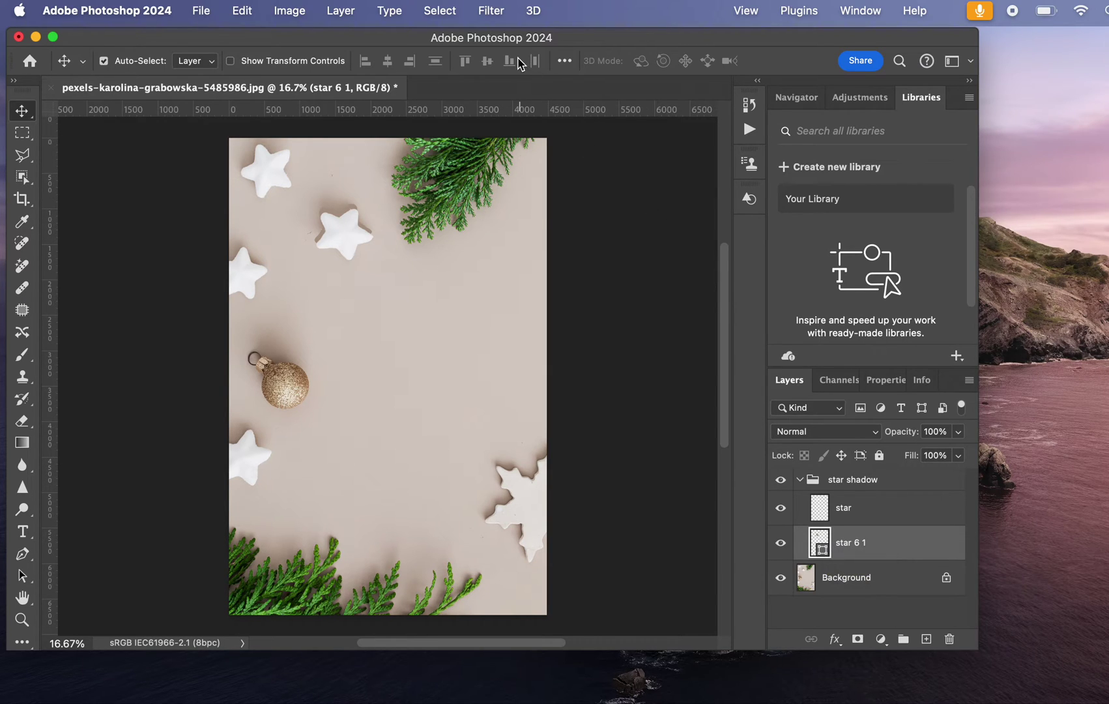
Step: Convert star 6 1 to a smart object and apply a 26-pixel Gaussian Blur
{"action": "left_click", "coordinate": [494, 10]}
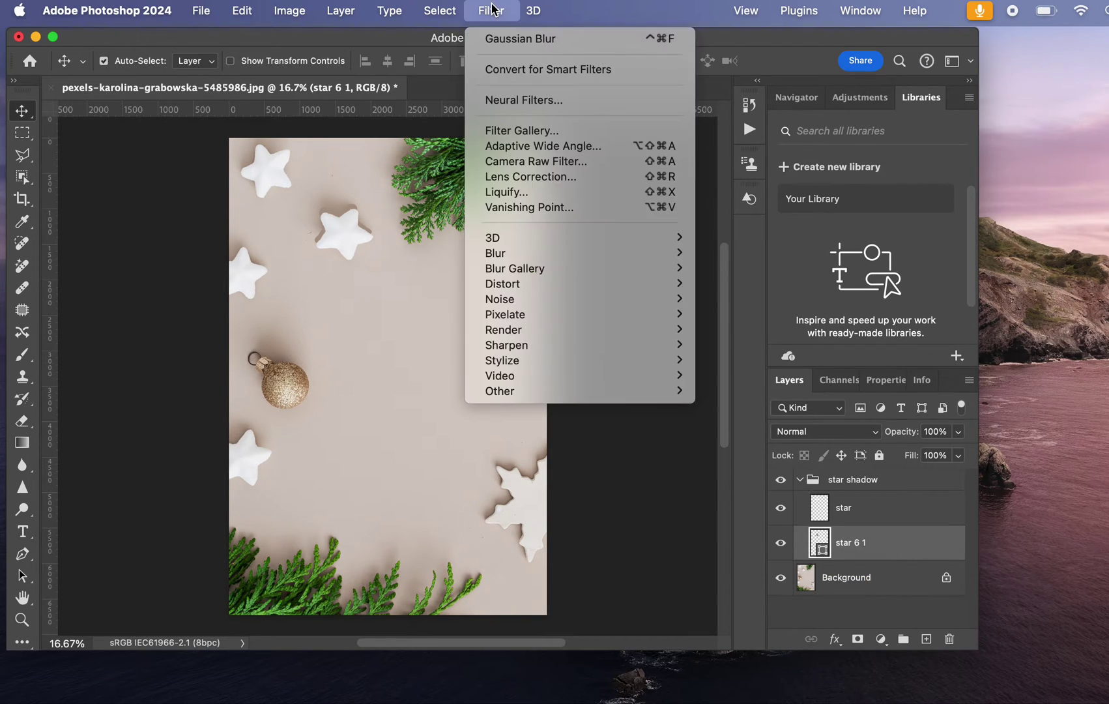
{"action": "mouse_move", "coordinate": [640, 258]}
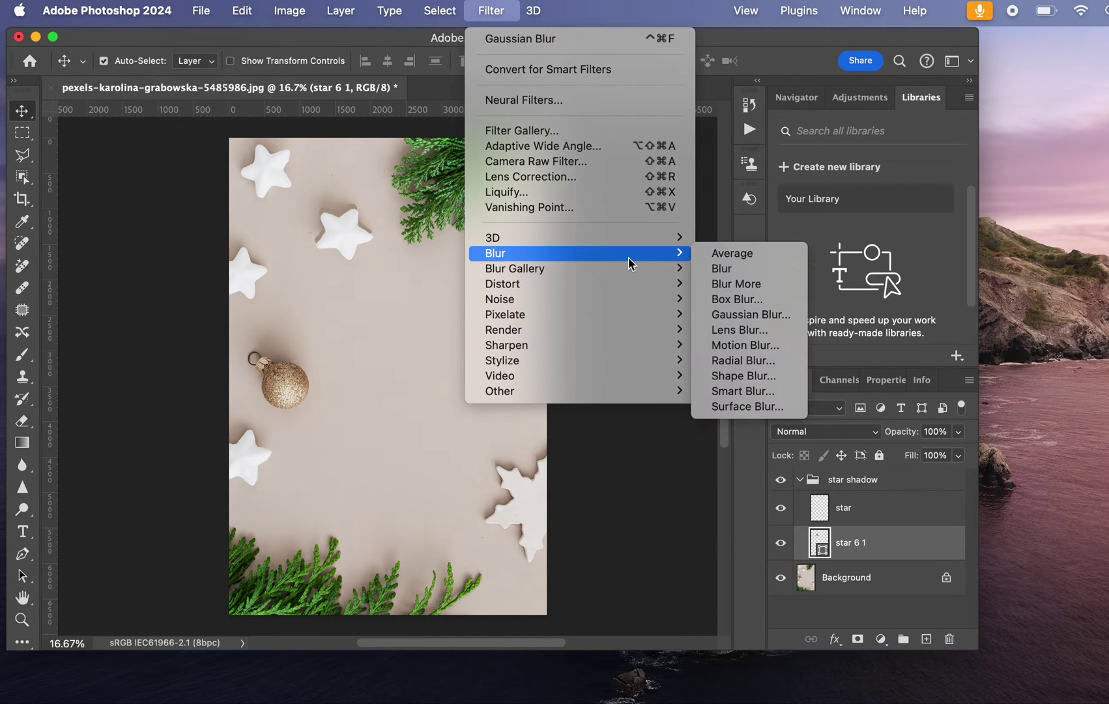
{"action": "left_click", "coordinate": [750, 314]}
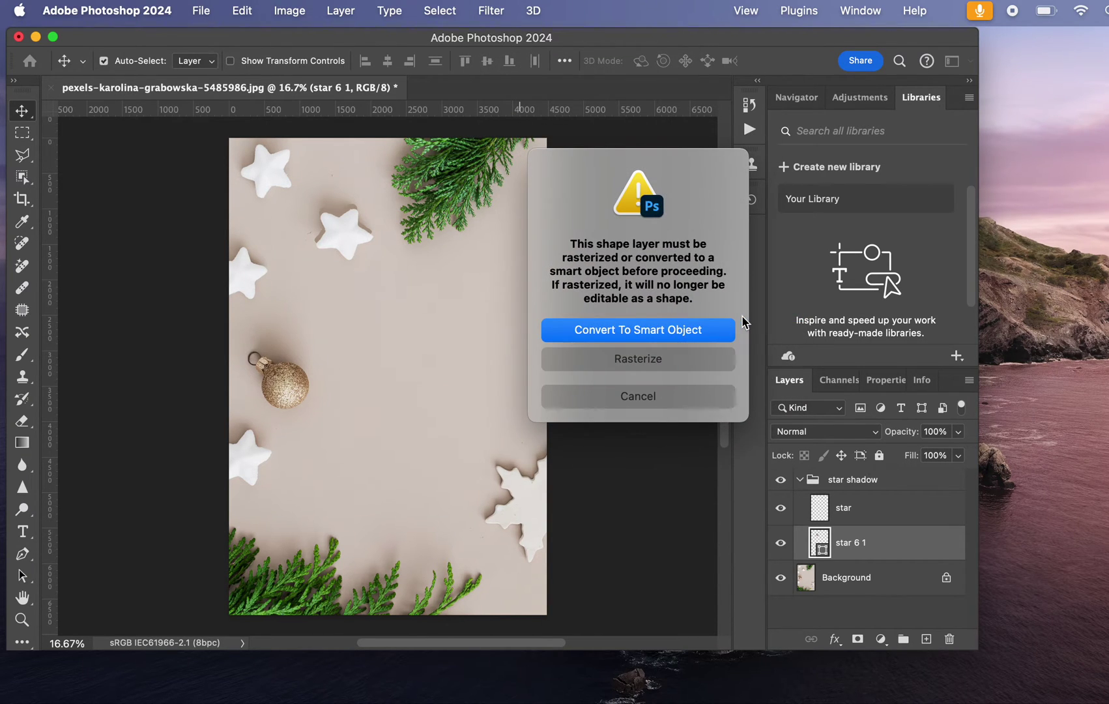
{"action": "left_click", "coordinate": [616, 329]}
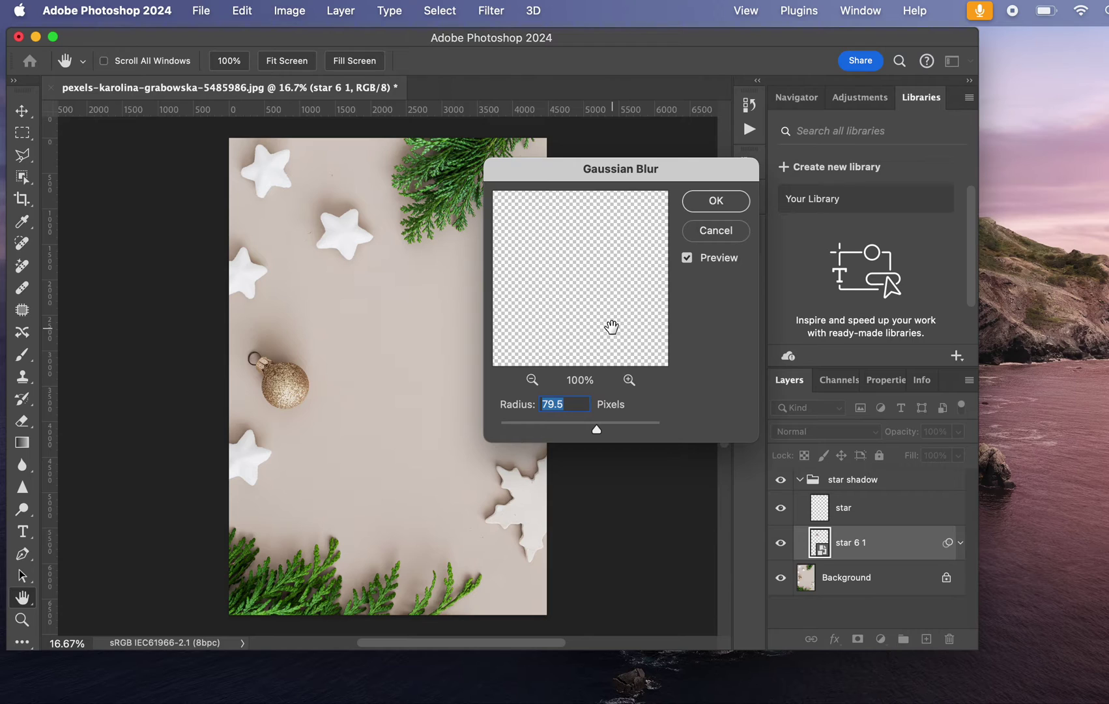
{"action": "left_click", "coordinate": [573, 430]}
{"action": "left_click_drag", "start_coordinate": [572, 428], "coordinate": [574, 430]}
{"action": "type", "text": "26"}
{"action": "left_click", "coordinate": [712, 202]}
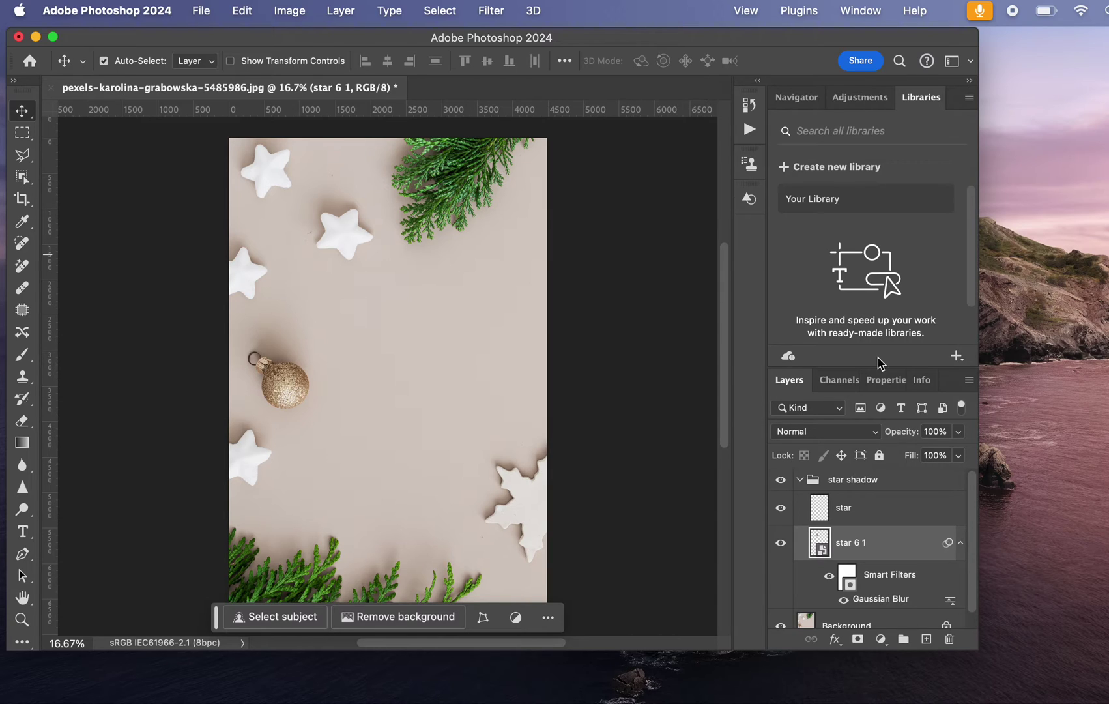
Step: Reopen the Gaussian Blur smart filter to check it and close it unchanged
{"action": "scroll", "coordinate": [977, 515], "scroll_direction": "down", "scroll_amount": 1}
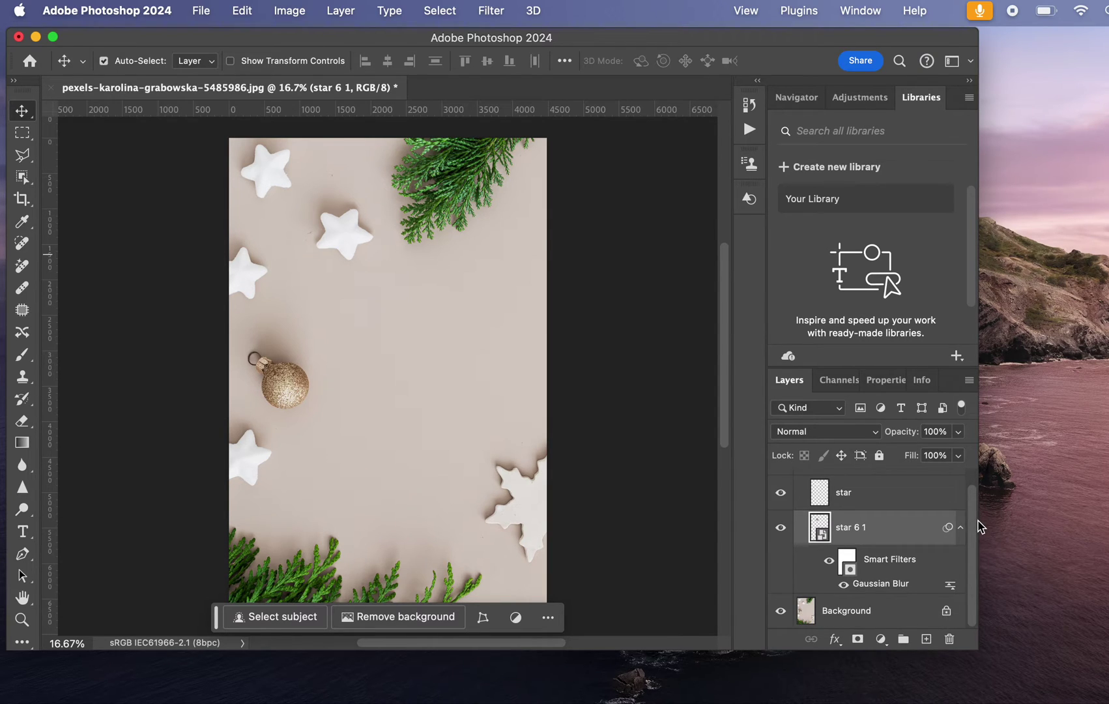
{"action": "double_click", "coordinate": [874, 582]}
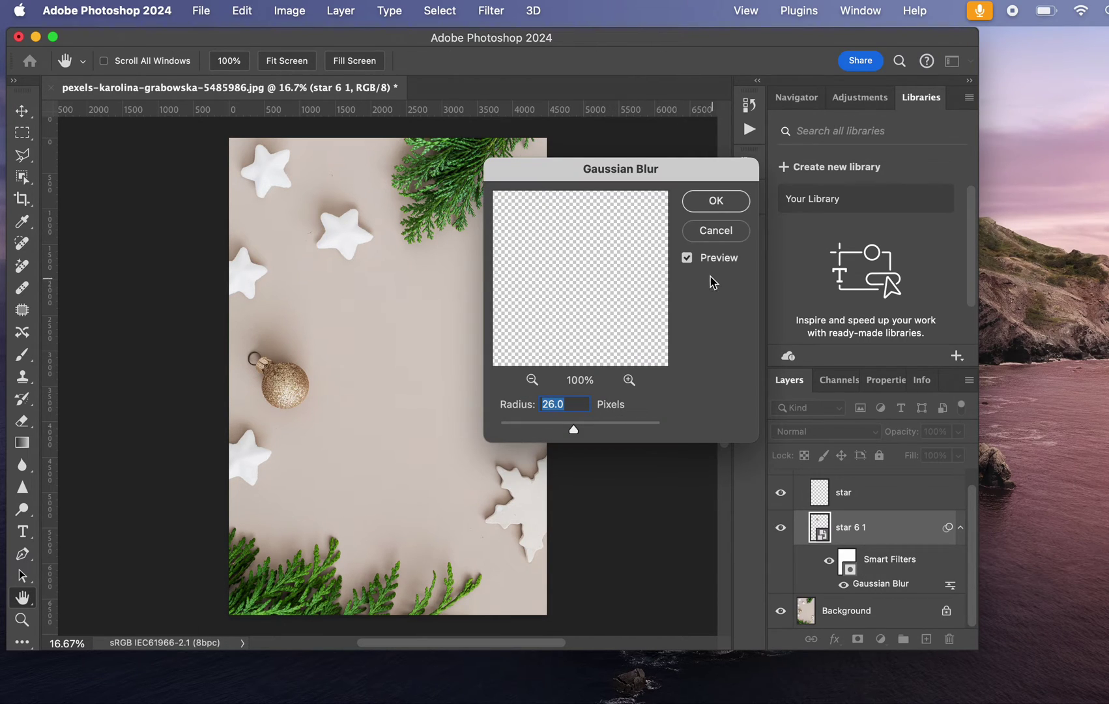
{"action": "left_click", "coordinate": [718, 235]}
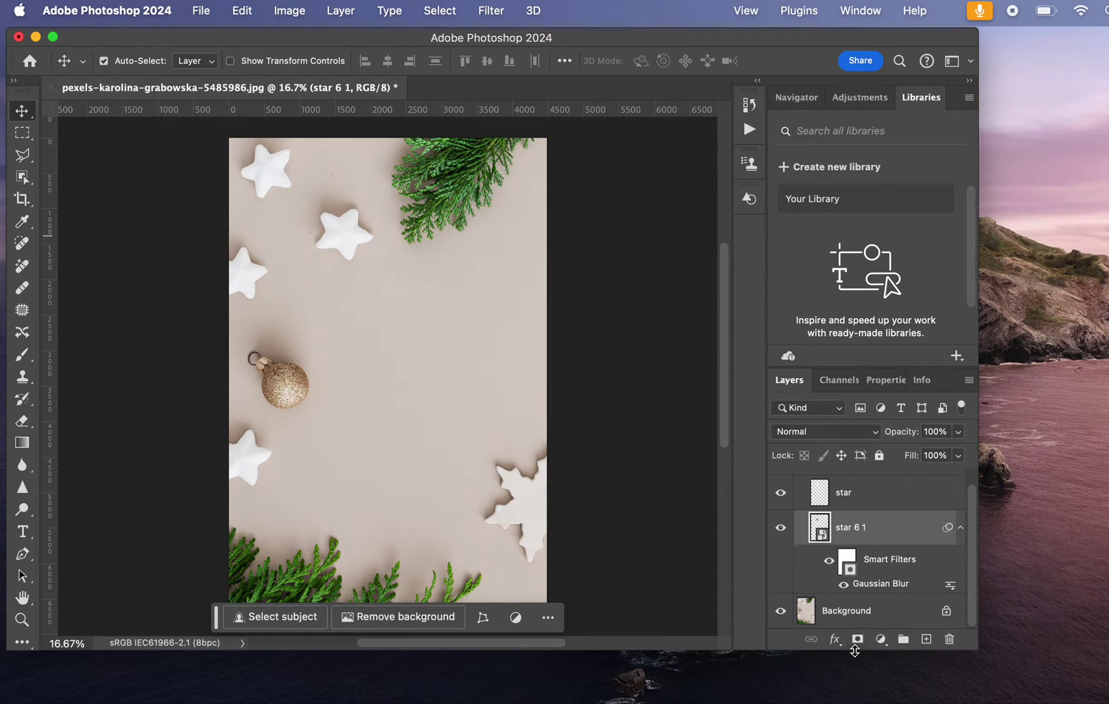
Step: Add a near-white f9fbfc Color Fill layer above the Background, then hide it
{"action": "left_click", "coordinate": [890, 620]}
{"action": "left_click", "coordinate": [880, 639]}
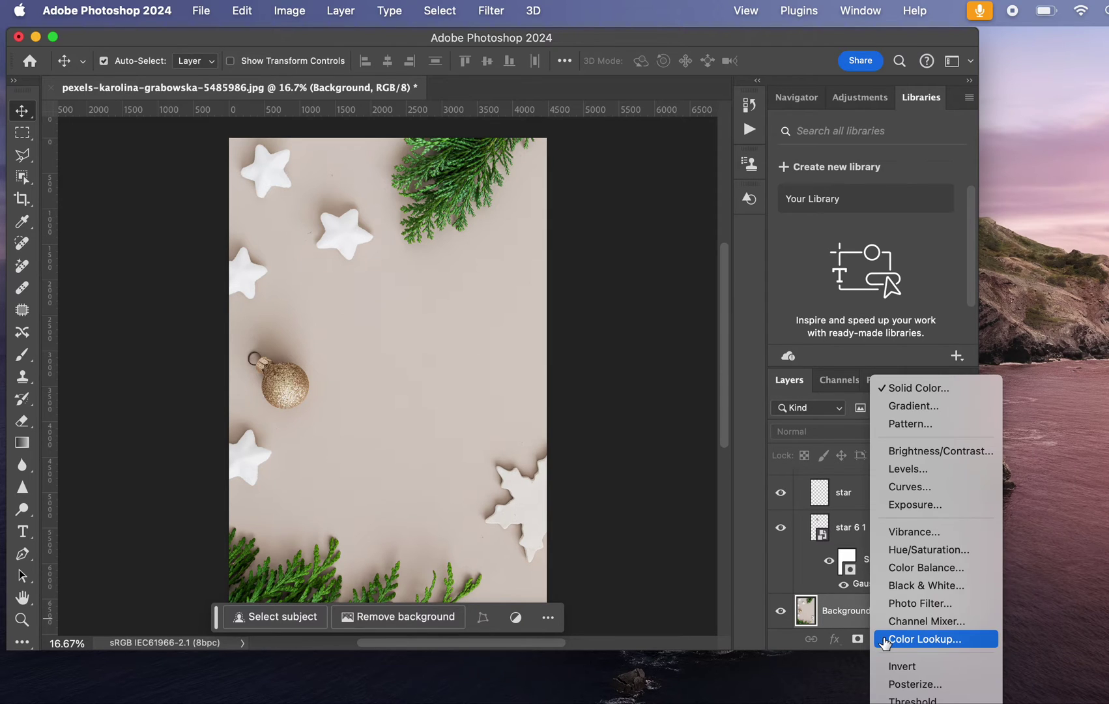
{"action": "left_click", "coordinate": [915, 388]}
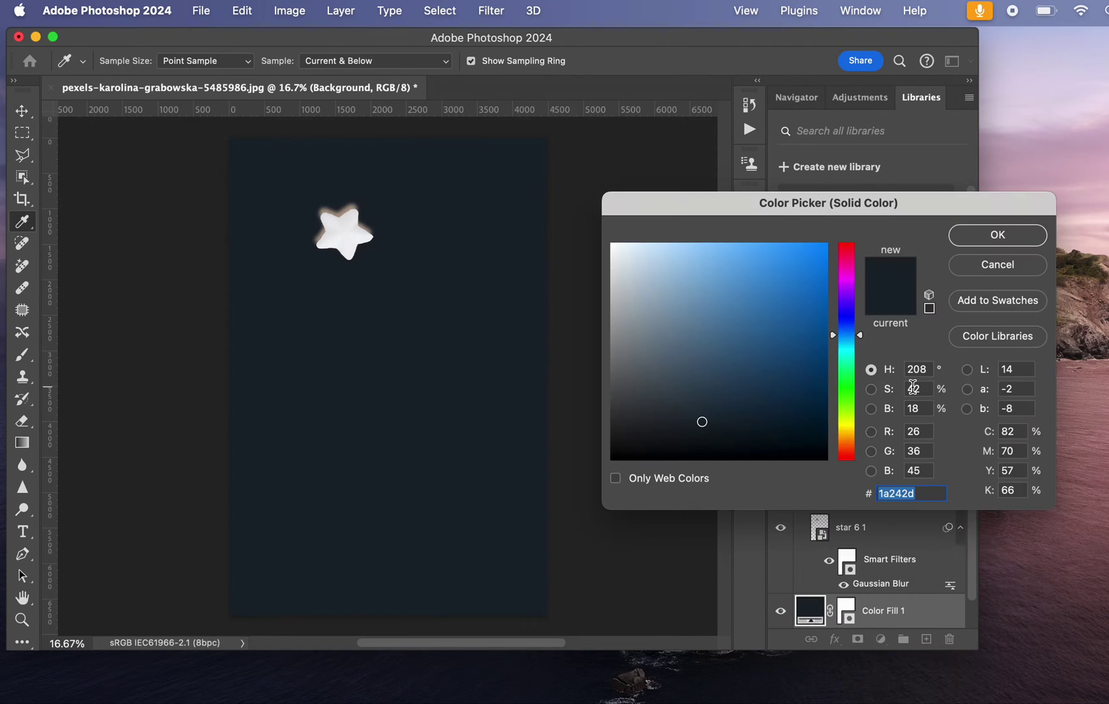
{"action": "left_click", "coordinate": [997, 264]}
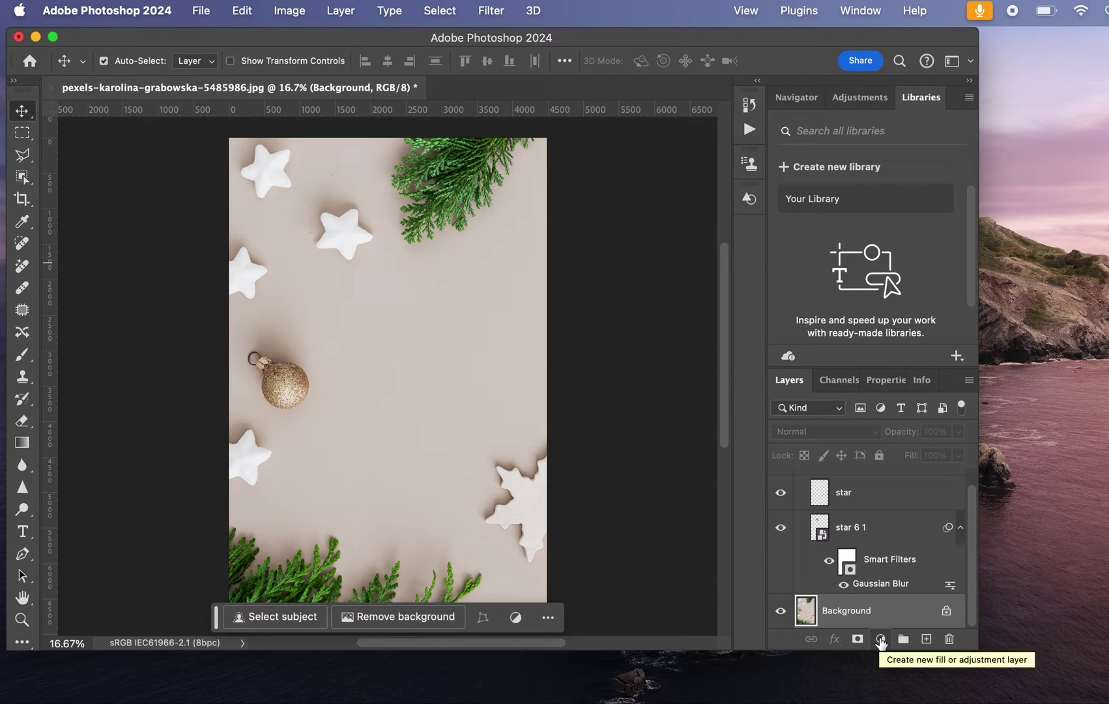
{"action": "left_click", "coordinate": [880, 640]}
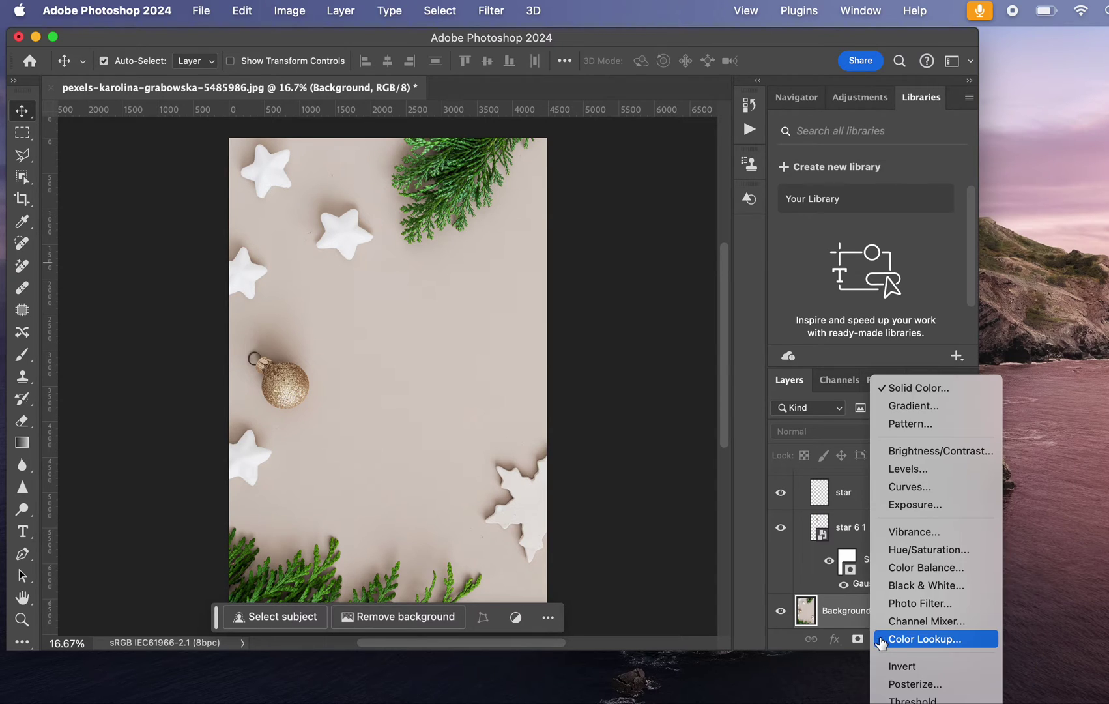
{"action": "left_click", "coordinate": [919, 389]}
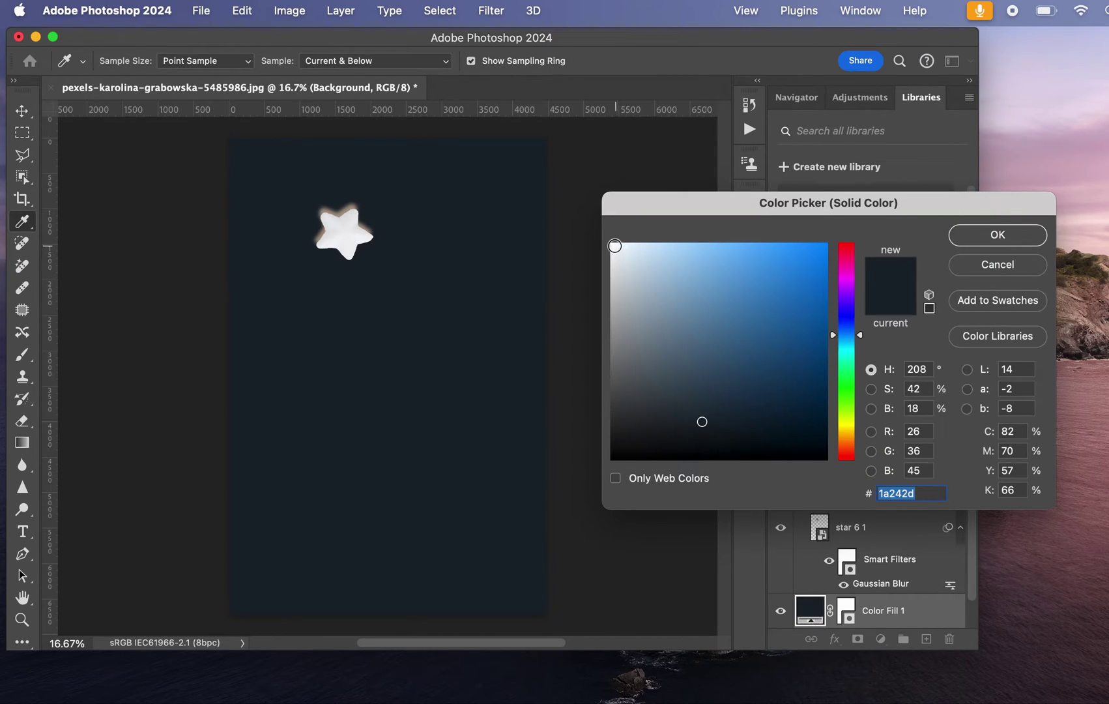
{"action": "left_click", "coordinate": [614, 246]}
{"action": "left_click", "coordinate": [1002, 238]}
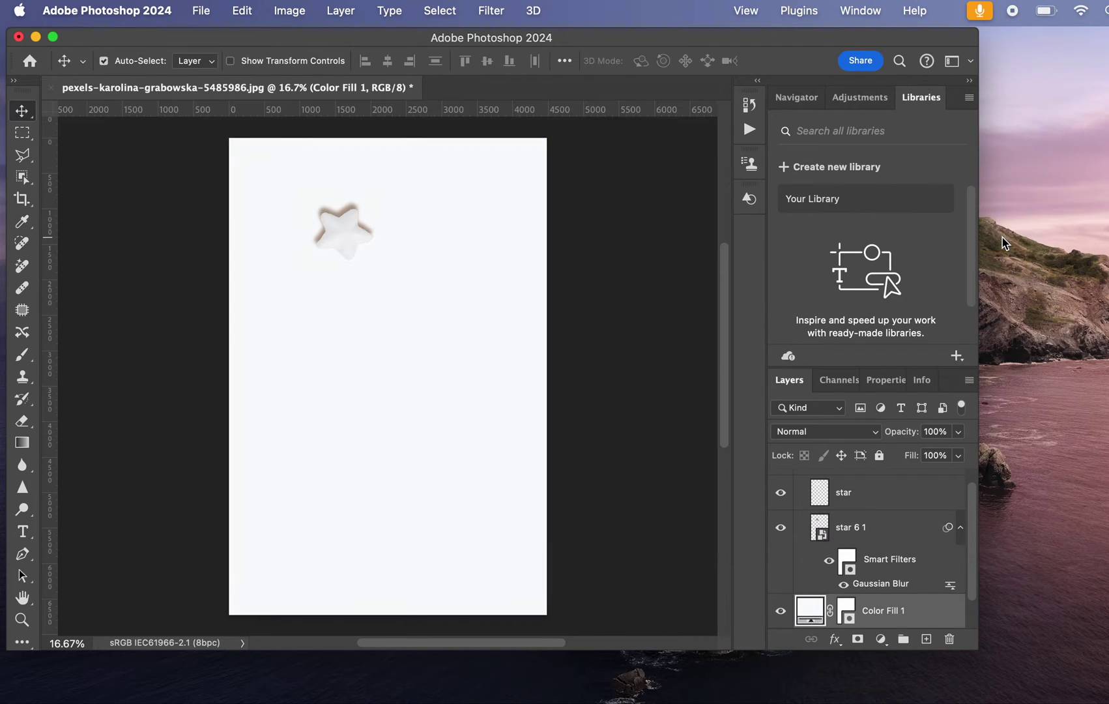
{"action": "left_click", "coordinate": [780, 609]}
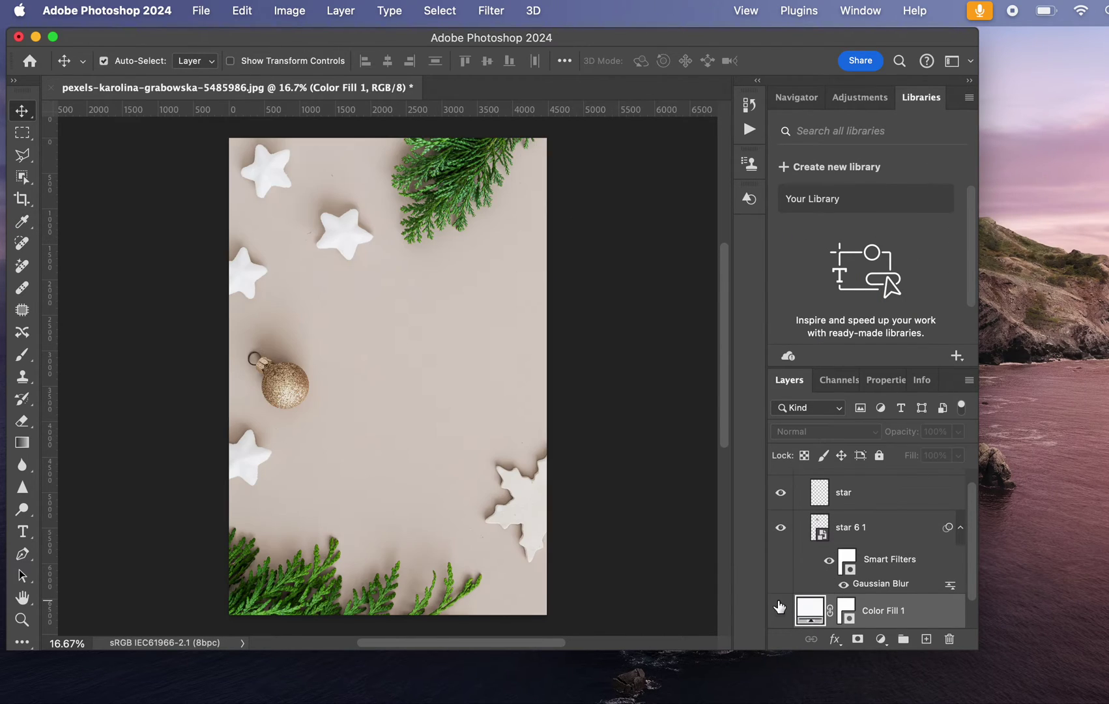
Step: Recolour Color Fill 1 to the sampled beige d8cdc7 and make it visible
{"action": "double_click", "coordinate": [811, 611]}
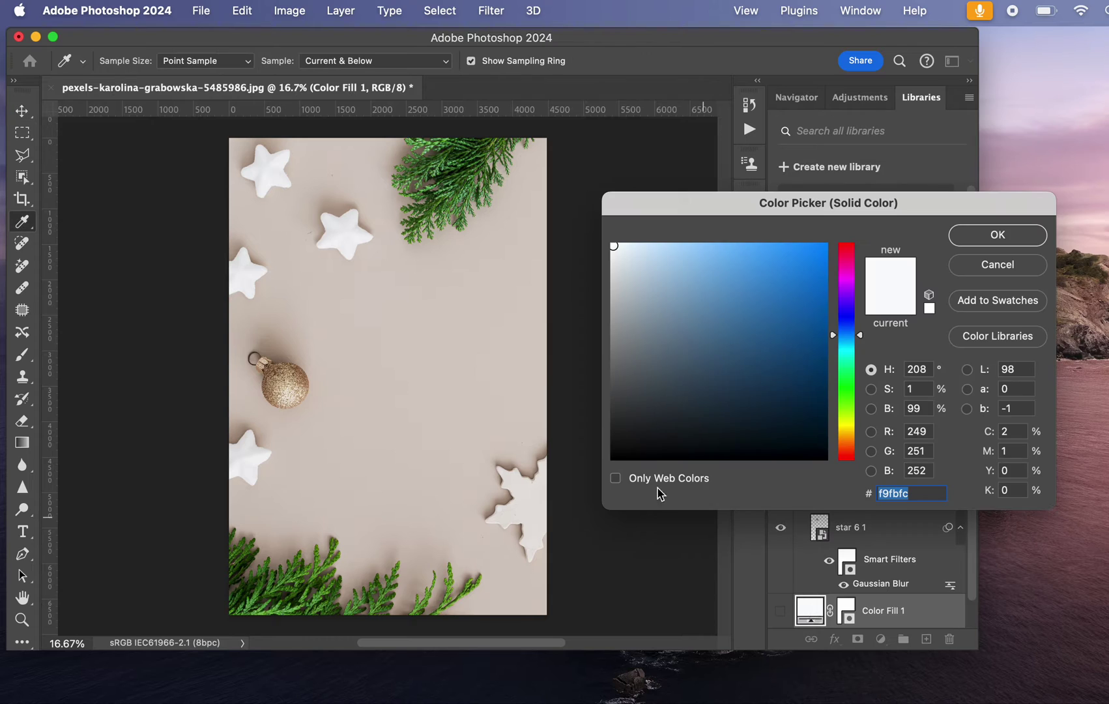
{"action": "left_click", "coordinate": [451, 392]}
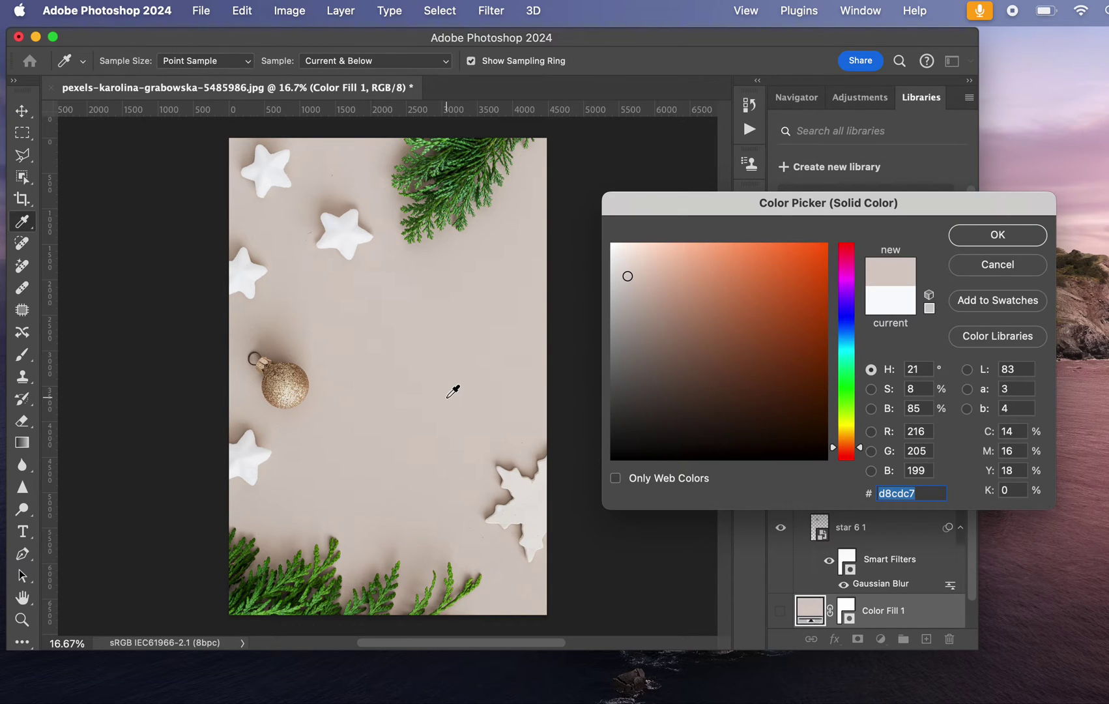
{"action": "left_click", "coordinate": [997, 235]}
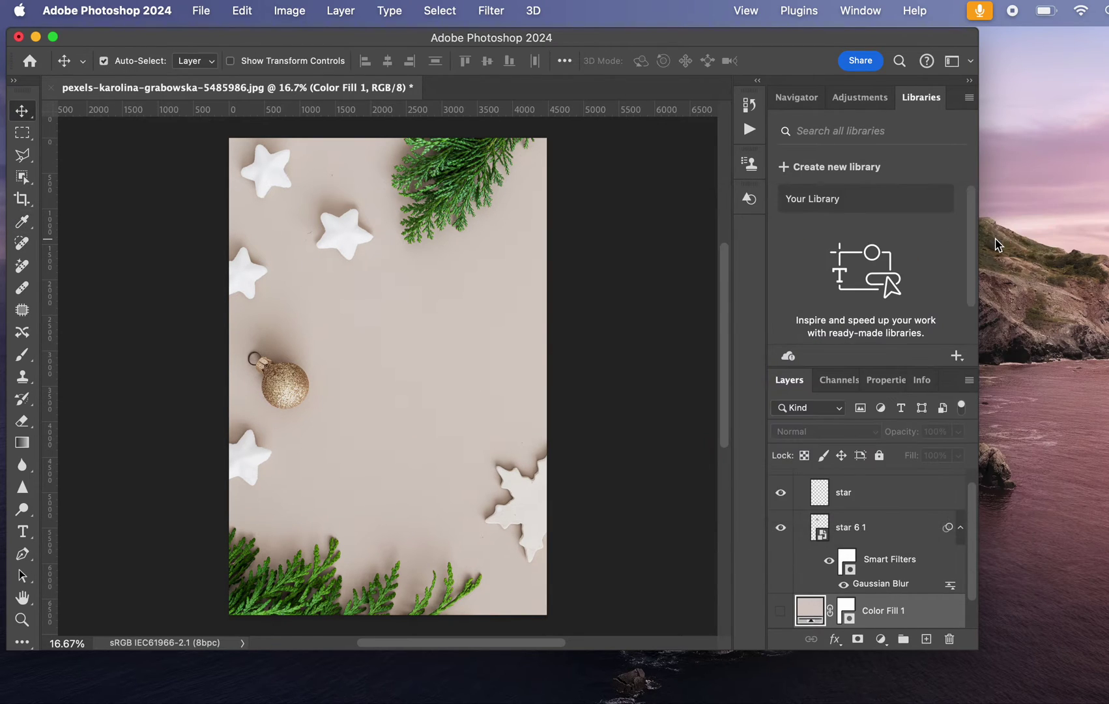
{"action": "left_click", "coordinate": [781, 612]}
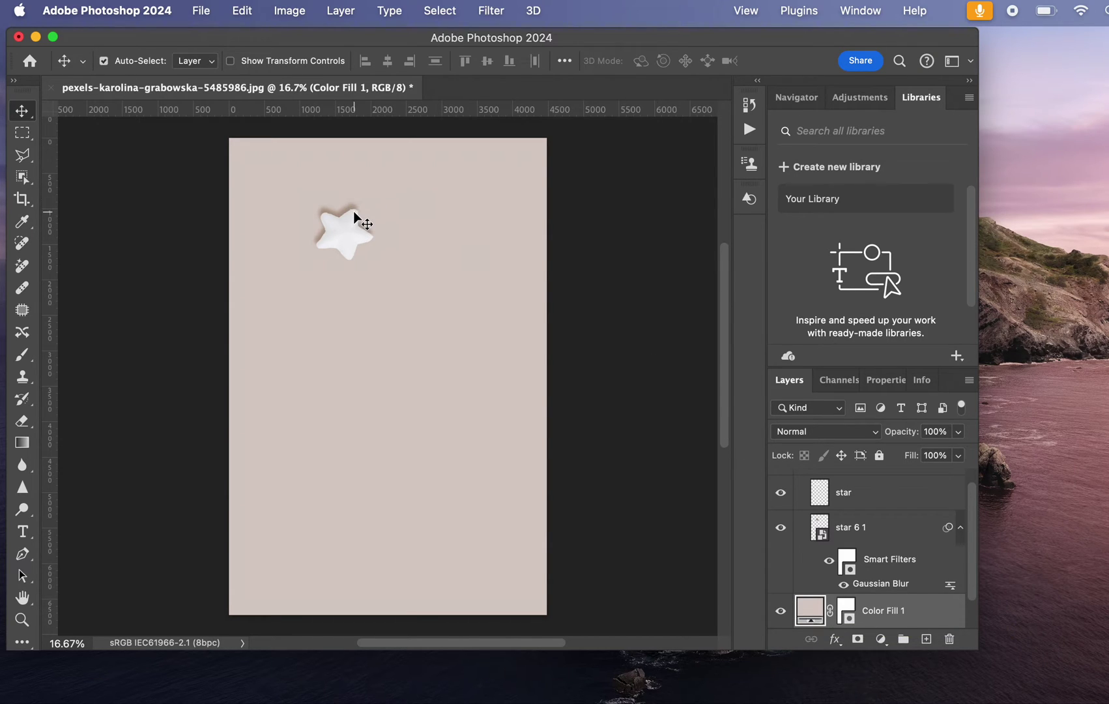
Step: Change the star 6 1 Gaussian Blur smart filter radius to 50 pixels
{"action": "double_click", "coordinate": [905, 585]}
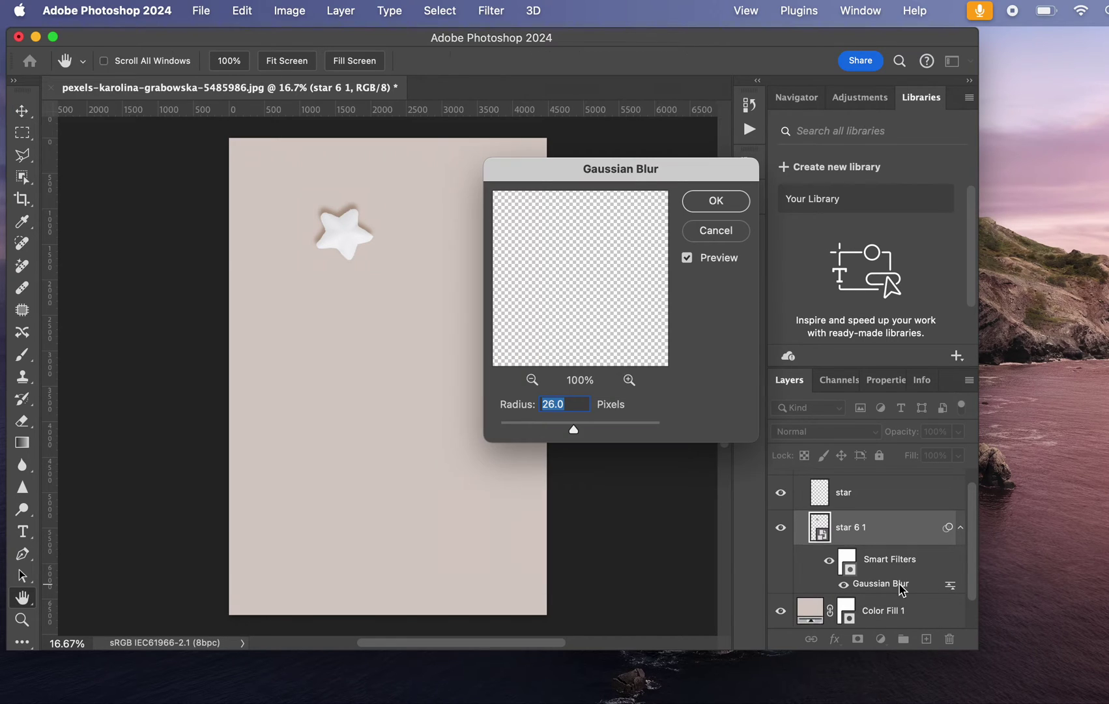
{"action": "left_click", "coordinate": [580, 430]}
{"action": "type", "text": "40"}
{"action": "key", "text": "BackSpace"}
{"action": "key", "text": "BackSpace"}
{"action": "type", "text": "50"}
{"action": "left_click", "coordinate": [709, 198]}
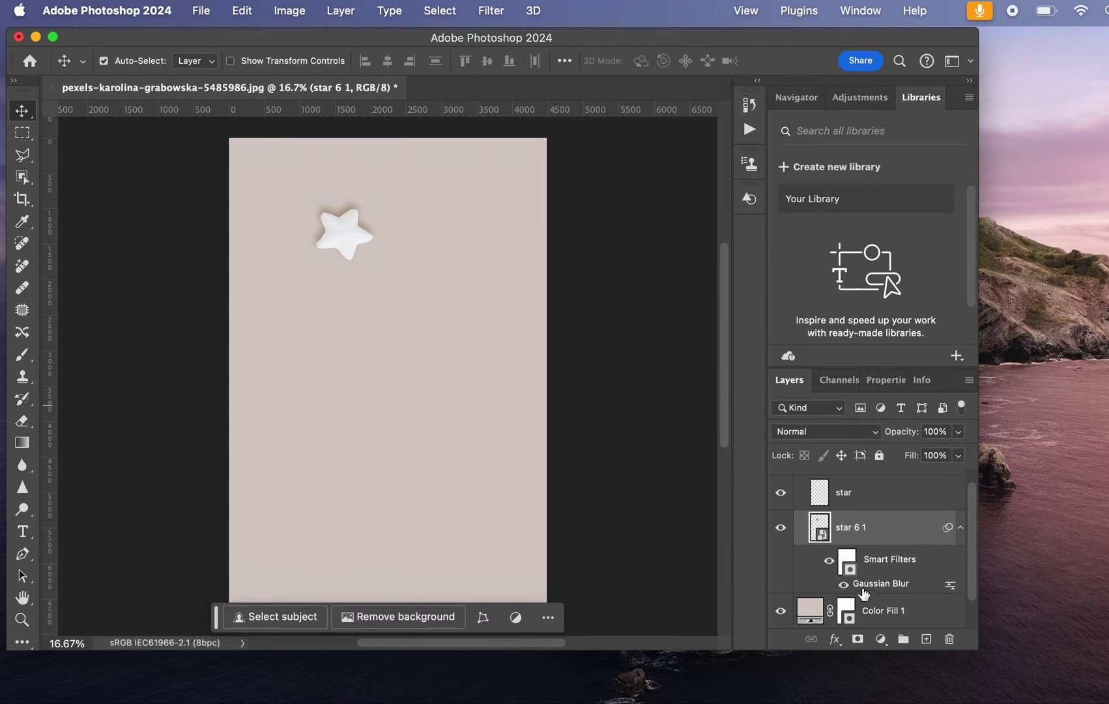
Step: Add a layer mask to star 6 1 and set a Brush with near-black 020202 foreground
{"action": "left_click", "coordinate": [859, 639]}
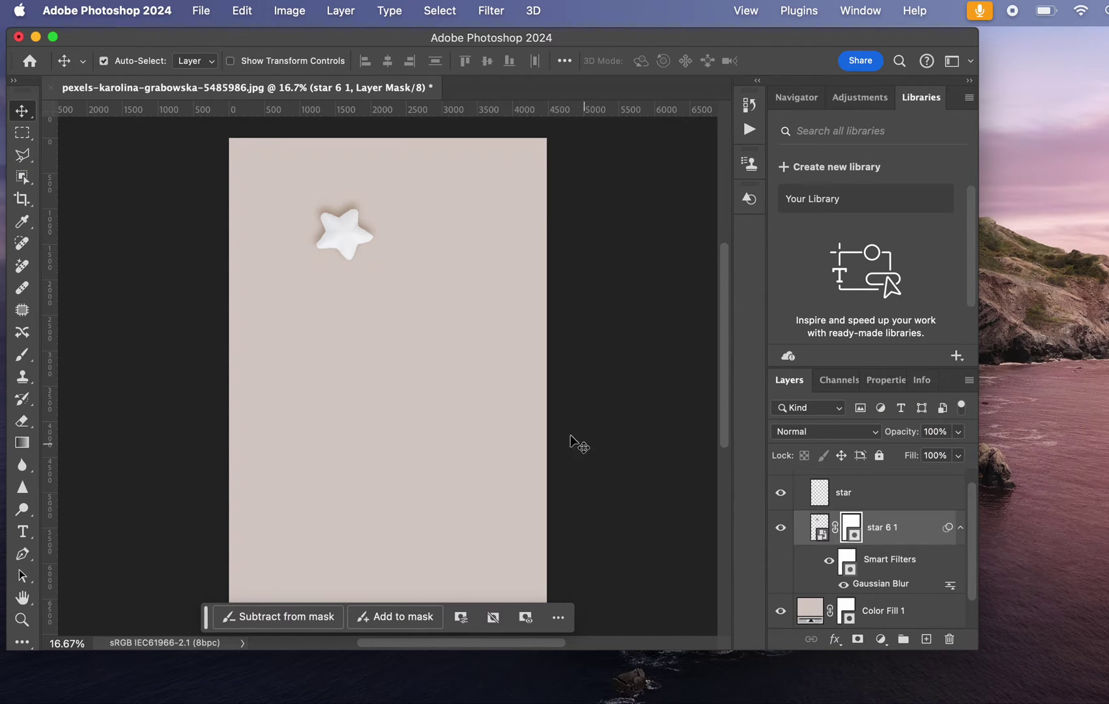
{"action": "left_click", "coordinate": [22, 355]}
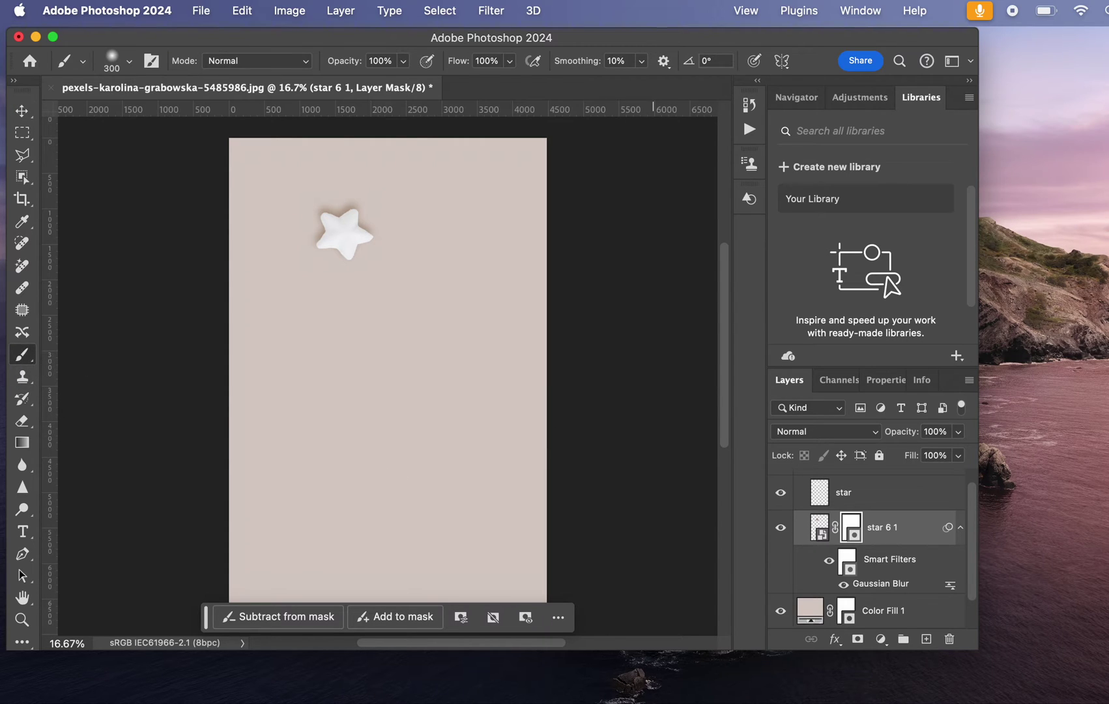
{"action": "left_click_drag", "start_coordinate": [977, 646], "coordinate": [999, 699]}
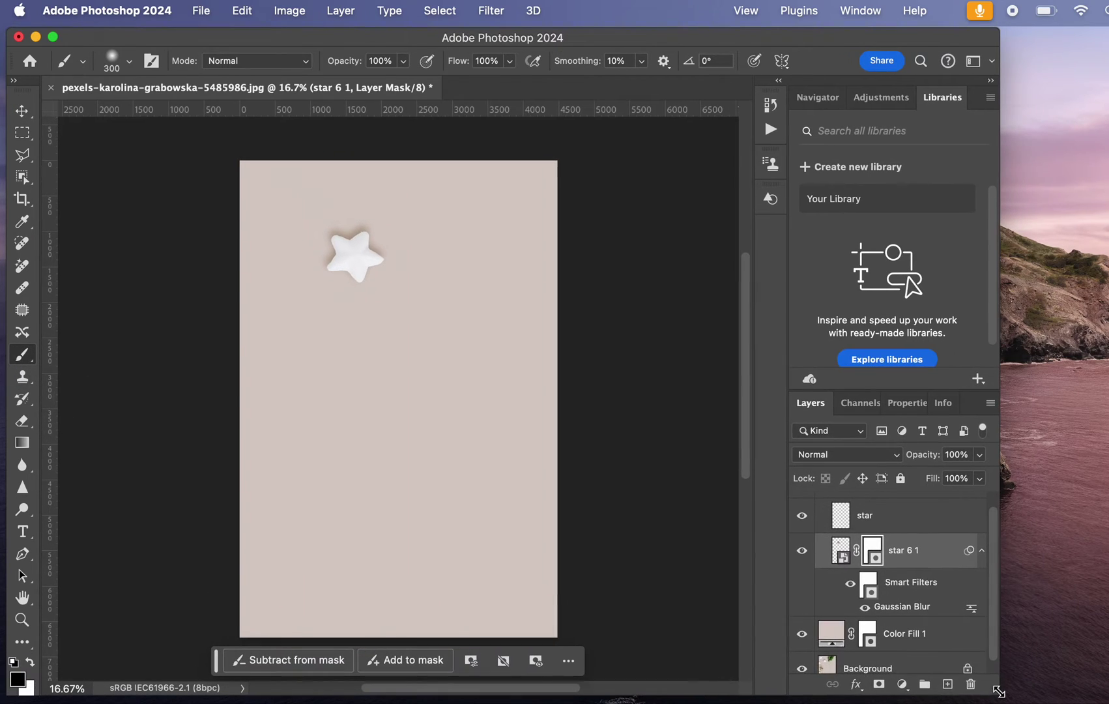
{"action": "left_click", "coordinate": [16, 679]}
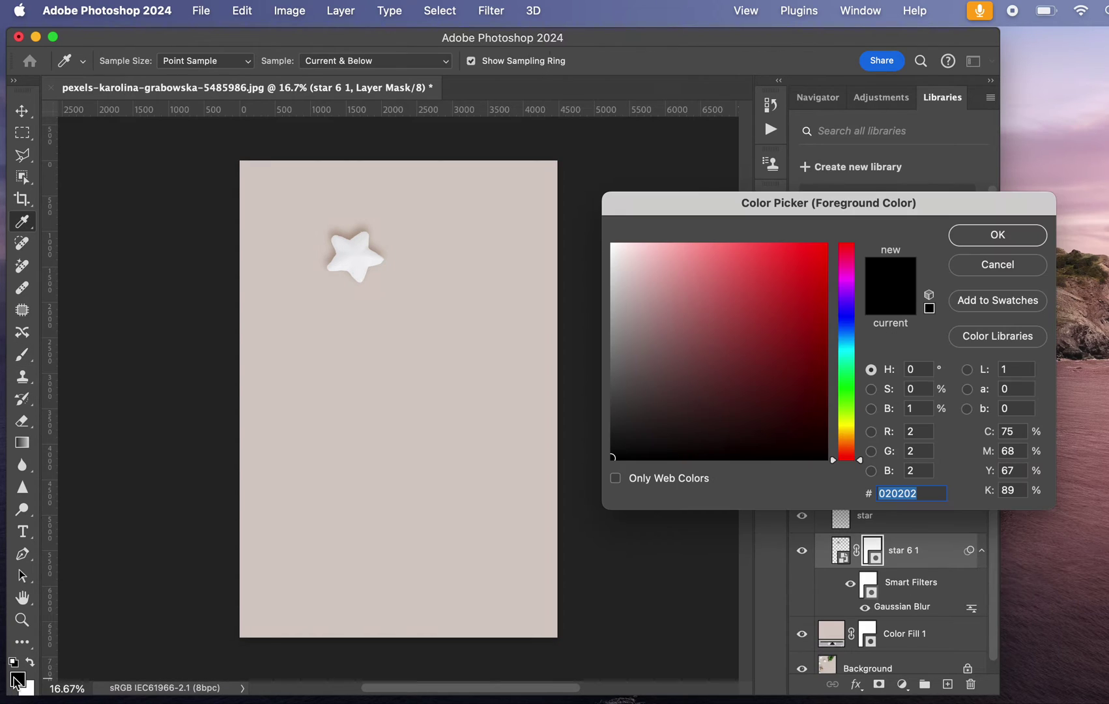
{"action": "left_click", "coordinate": [997, 236]}
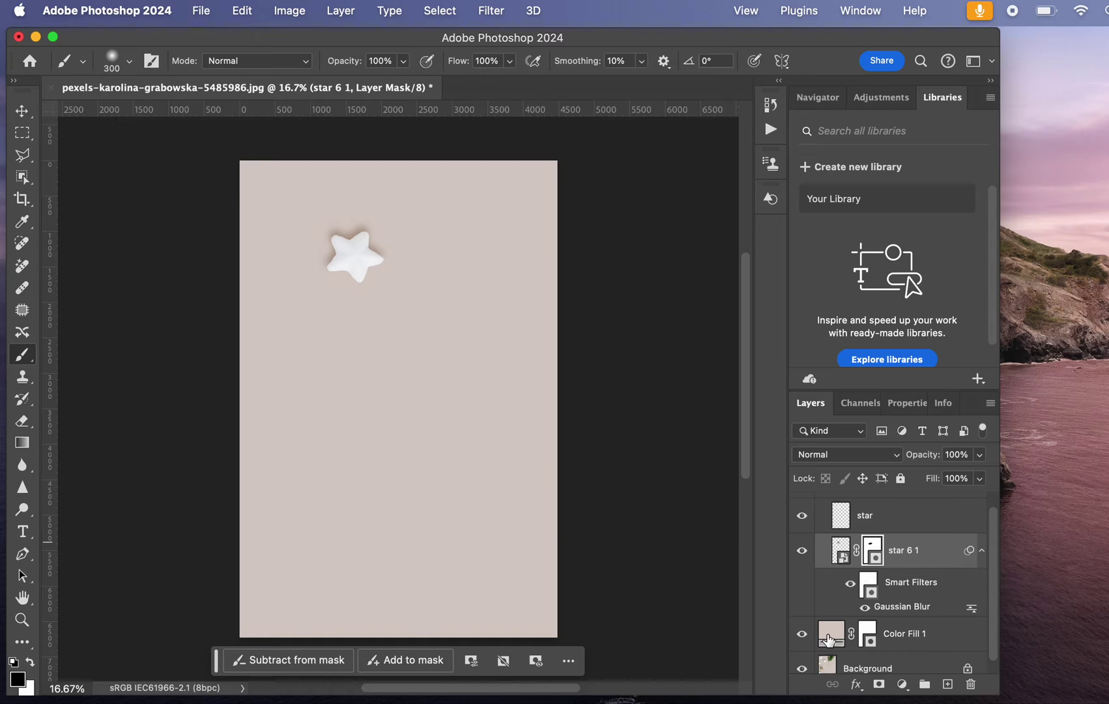
Step: Toggle the star 6 1 shadow to compare, then hide Color Fill 1
{"action": "left_click", "coordinate": [802, 551]}
{"action": "left_click", "coordinate": [802, 550]}
{"action": "mouse_move", "coordinate": [988, 523]}
{"action": "left_mouse_down"}
{"action": "mouse_move", "coordinate": [988, 562]}
{"action": "mouse_move", "coordinate": [982, 535]}
{"action": "left_mouse_up"}
{"action": "left_click", "coordinate": [802, 628]}
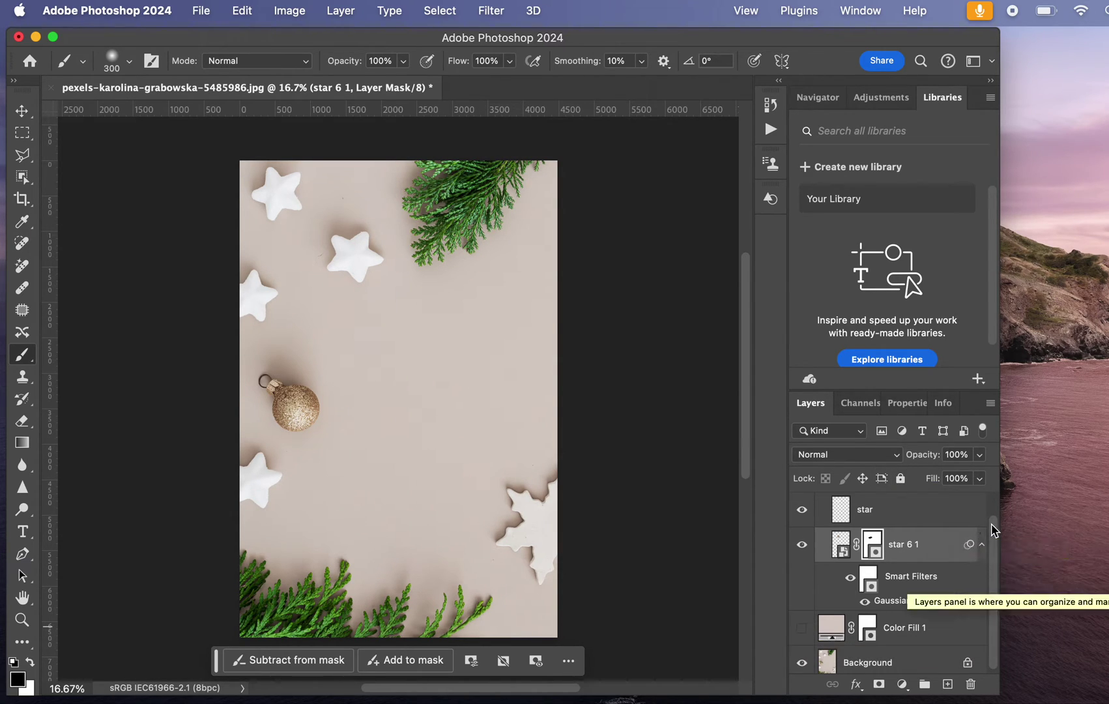
Step: Collapse the star shadow group and select the lower-right star on the Background with Object Selection
{"action": "scroll", "coordinate": [990, 542], "scroll_direction": "up", "scroll_amount": 1}
{"action": "left_click", "coordinate": [821, 503]}
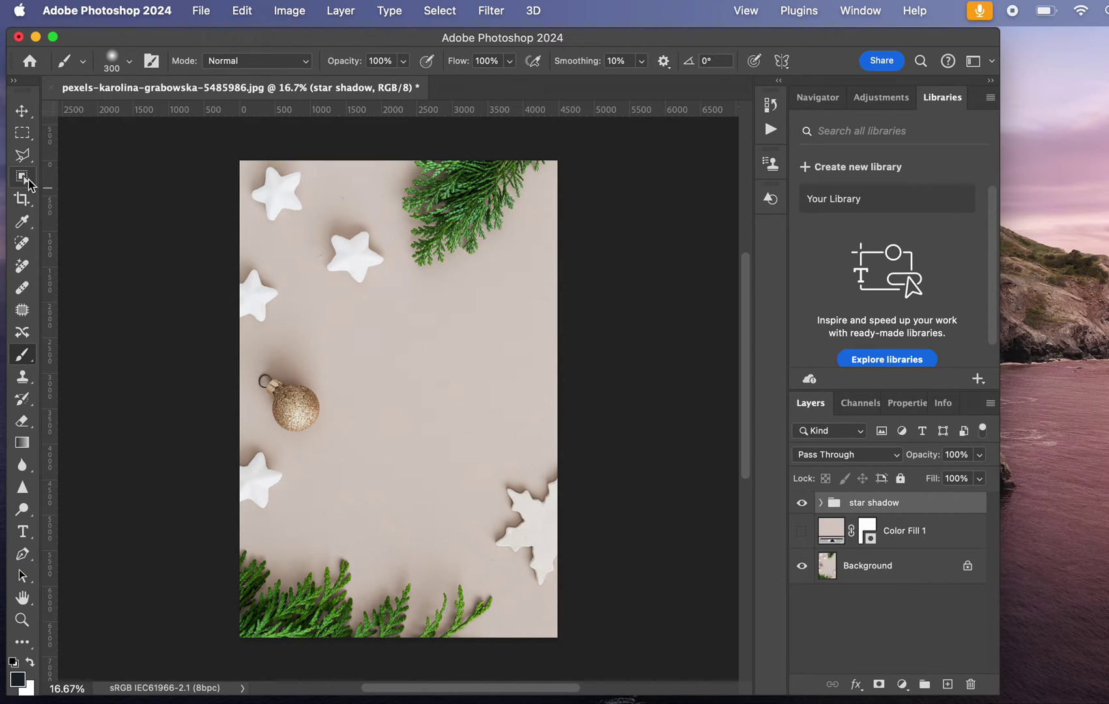
{"action": "left_click", "coordinate": [23, 177]}
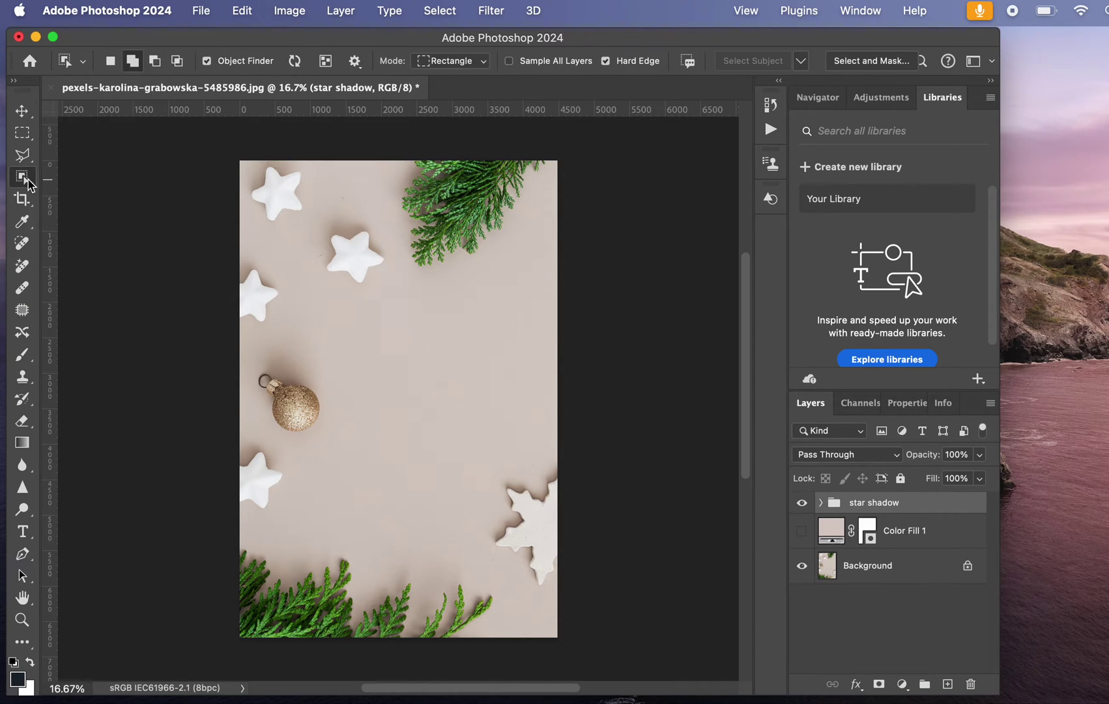
{"action": "left_click", "coordinate": [542, 523]}
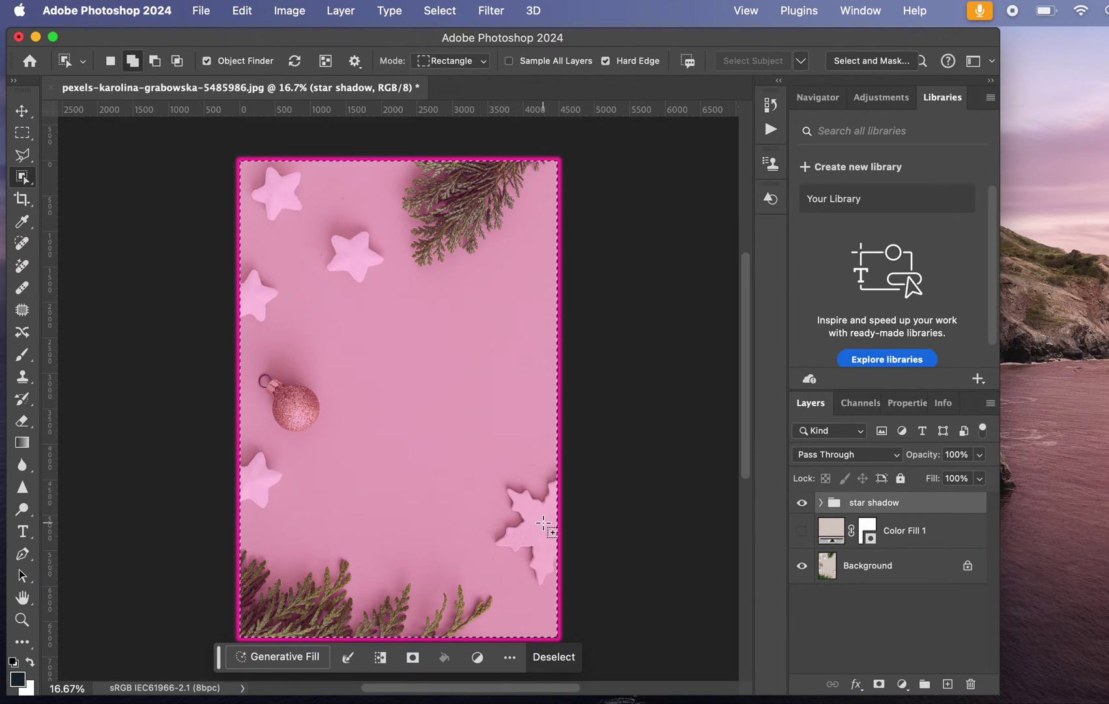
{"action": "key", "text": "super+d"}
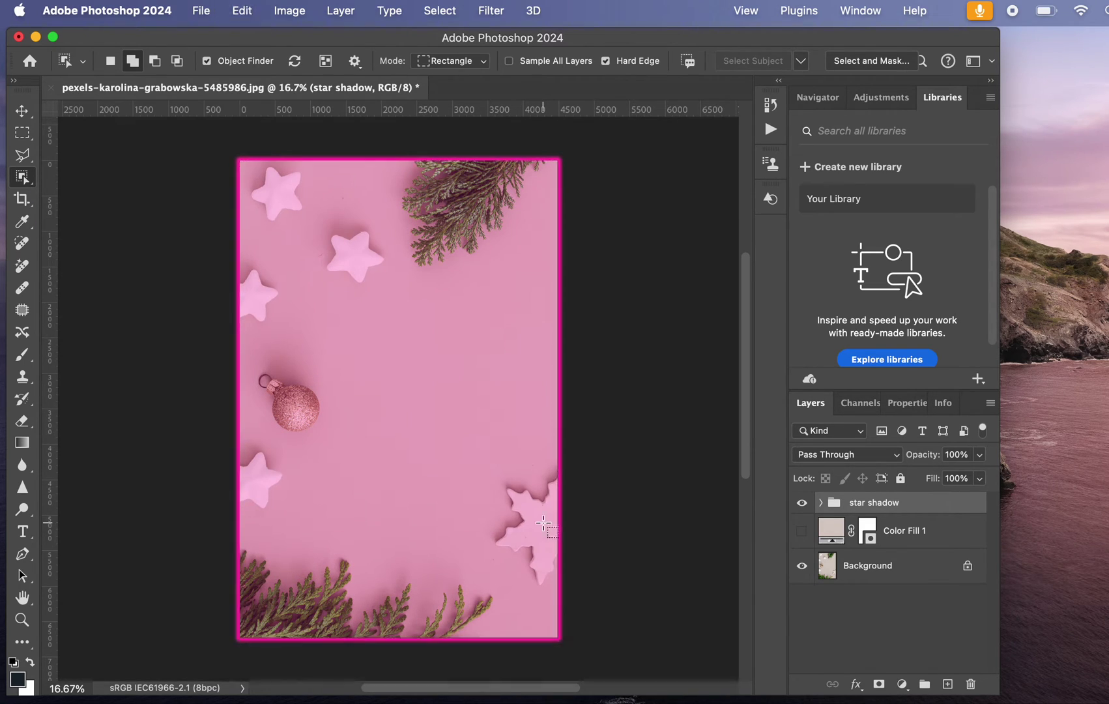
{"action": "left_click", "coordinate": [873, 568]}
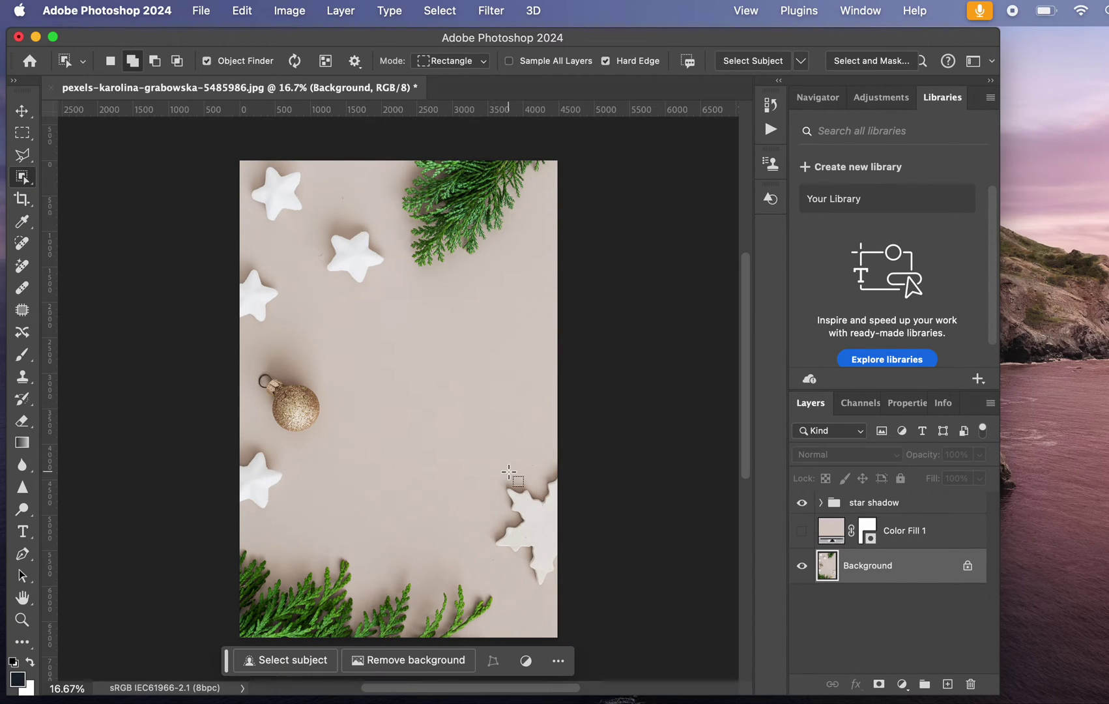
{"action": "left_click", "coordinate": [535, 526]}
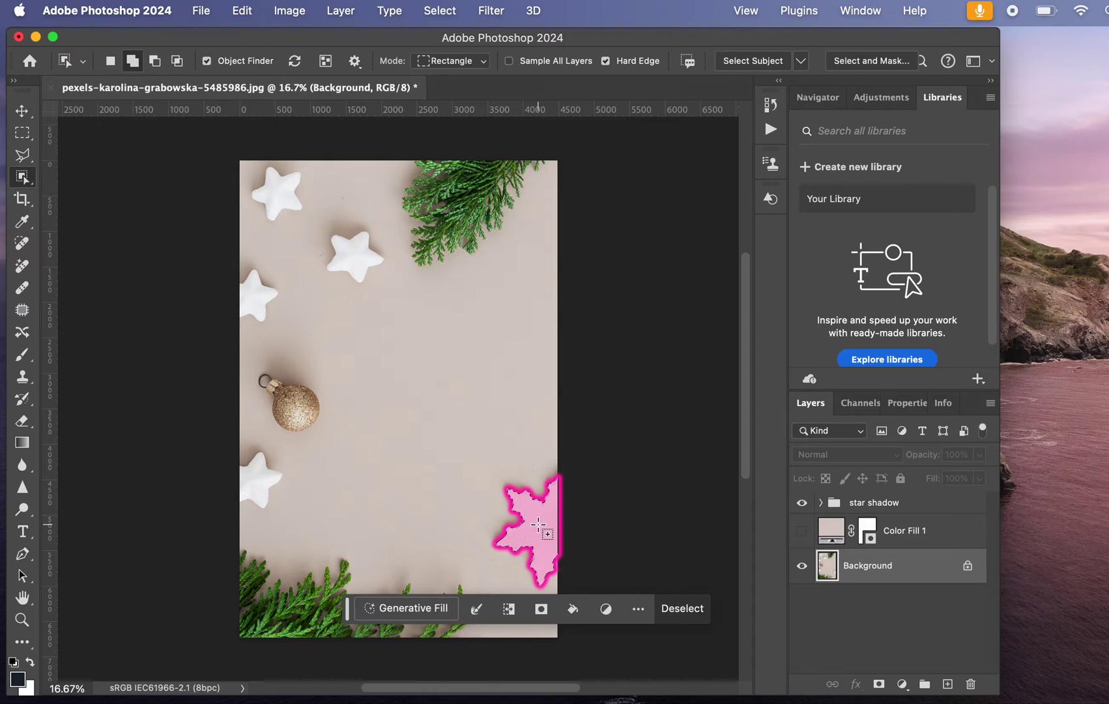
Step: Copy the selected star onto a new layer and name it 'star right'
{"action": "key", "text": "super+j"}
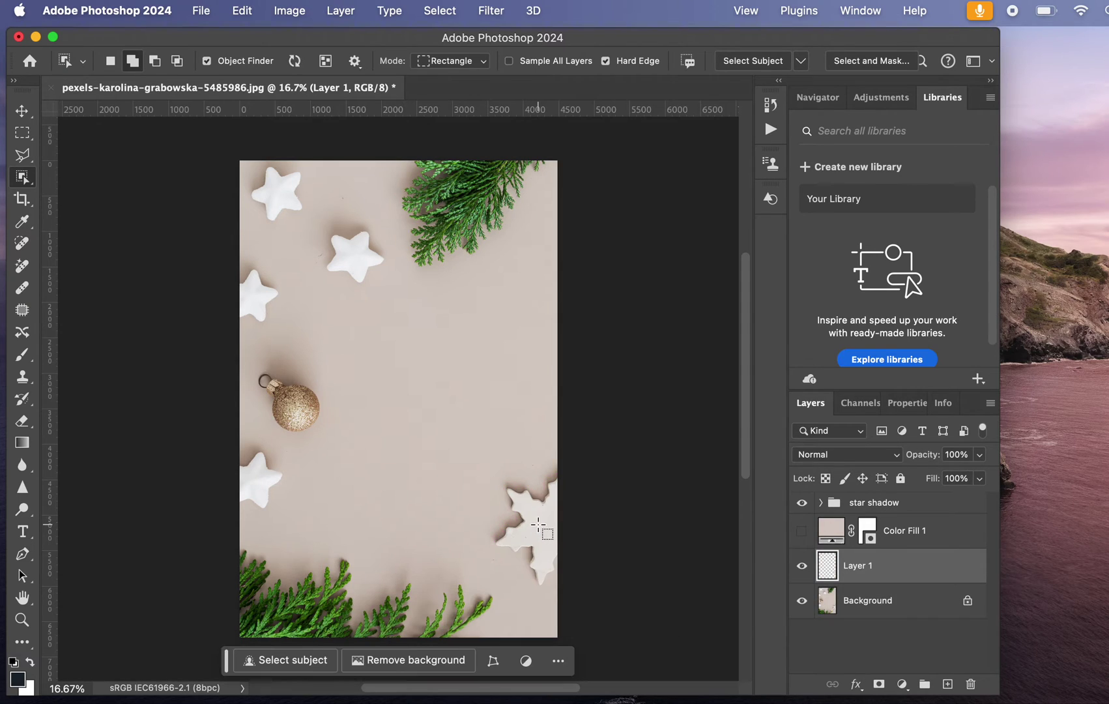
{"action": "double_click", "coordinate": [858, 565]}
{"action": "type", "text": "star right"}
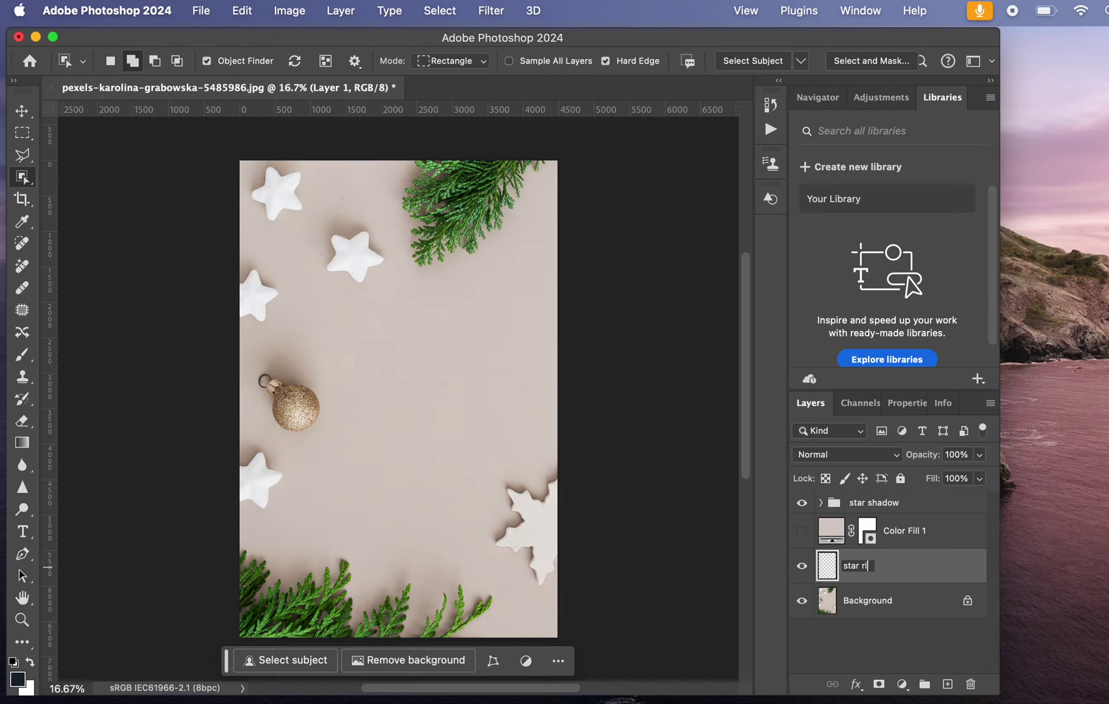
{"action": "key", "text": "Return"}
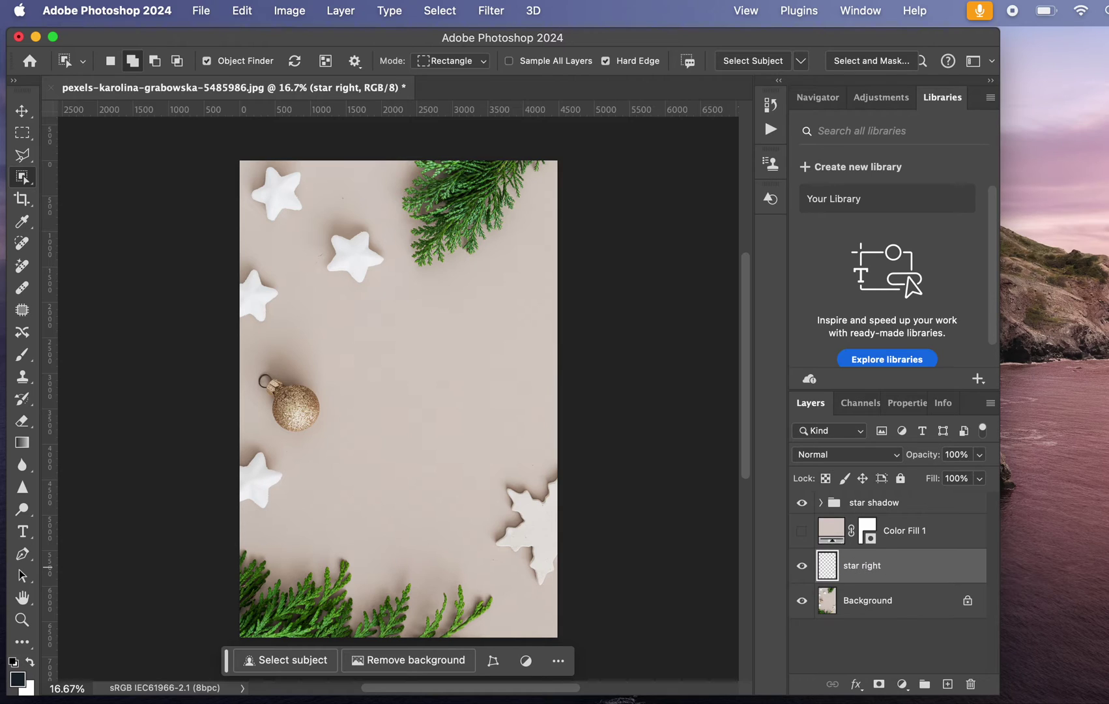
Step: Reselect the lower-right star and convert the selection into a work path in the Paths panel
{"action": "left_click", "coordinate": [536, 523]}
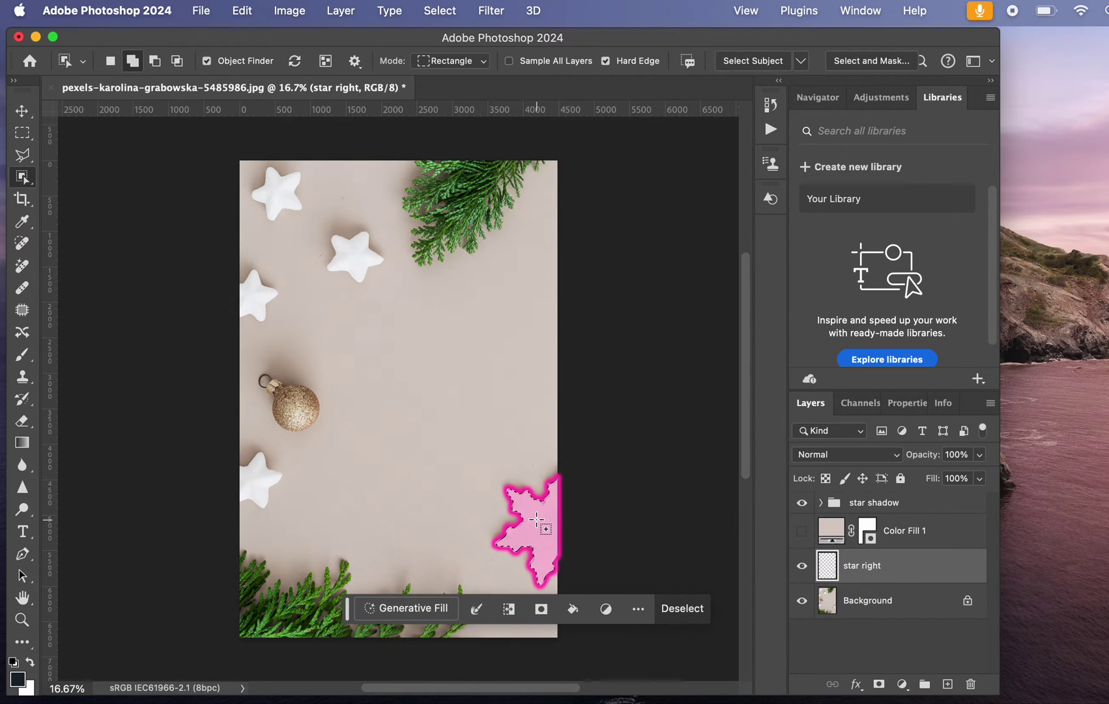
{"action": "left_click", "coordinate": [861, 8]}
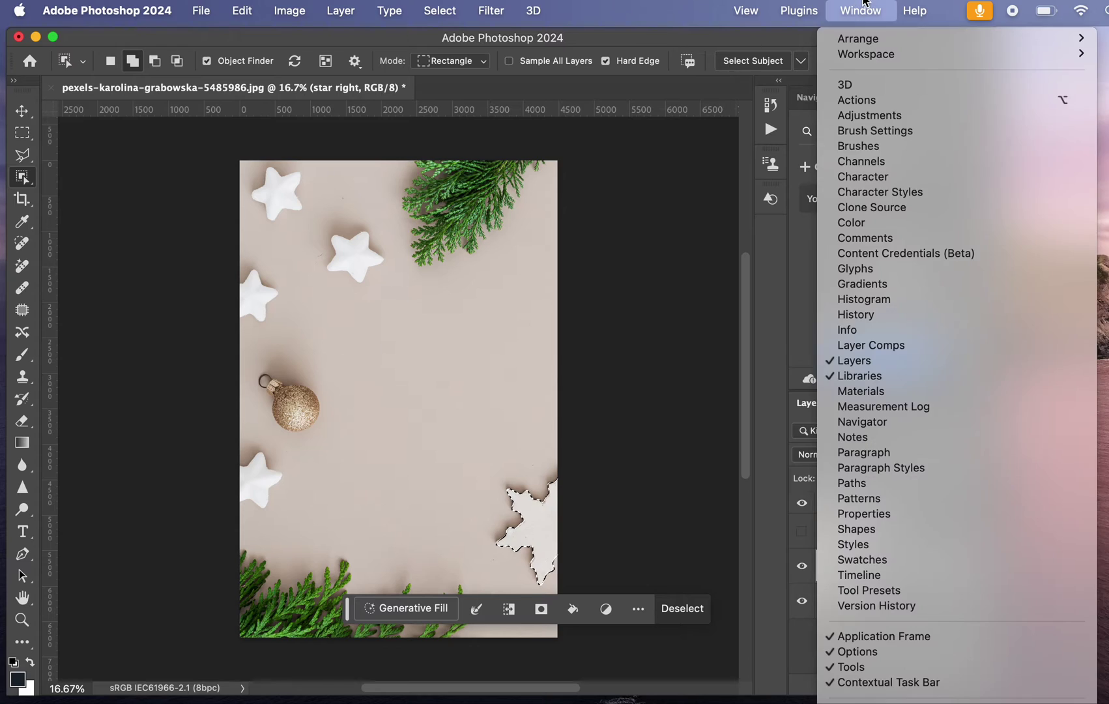
{"action": "left_click", "coordinate": [887, 485]}
{"action": "left_click_drag", "start_coordinate": [684, 426], "coordinate": [688, 218]}
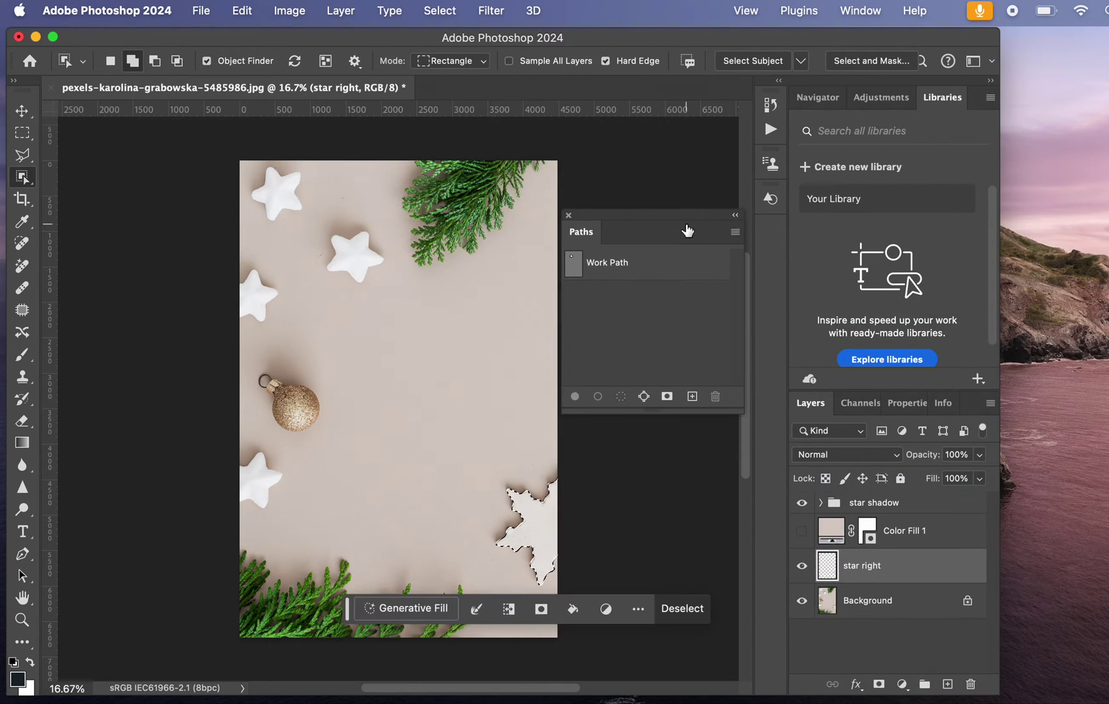
{"action": "left_click", "coordinate": [643, 399]}
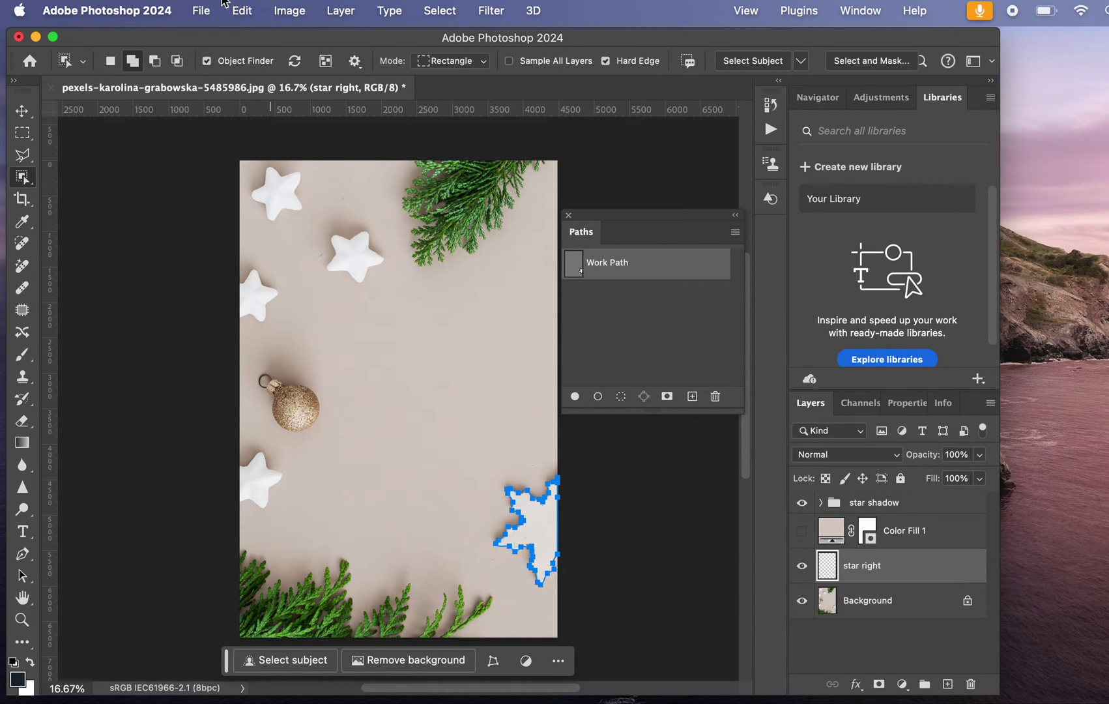
Step: Define the work path as a custom shape named 'star half'
{"action": "left_click", "coordinate": [240, 9]}
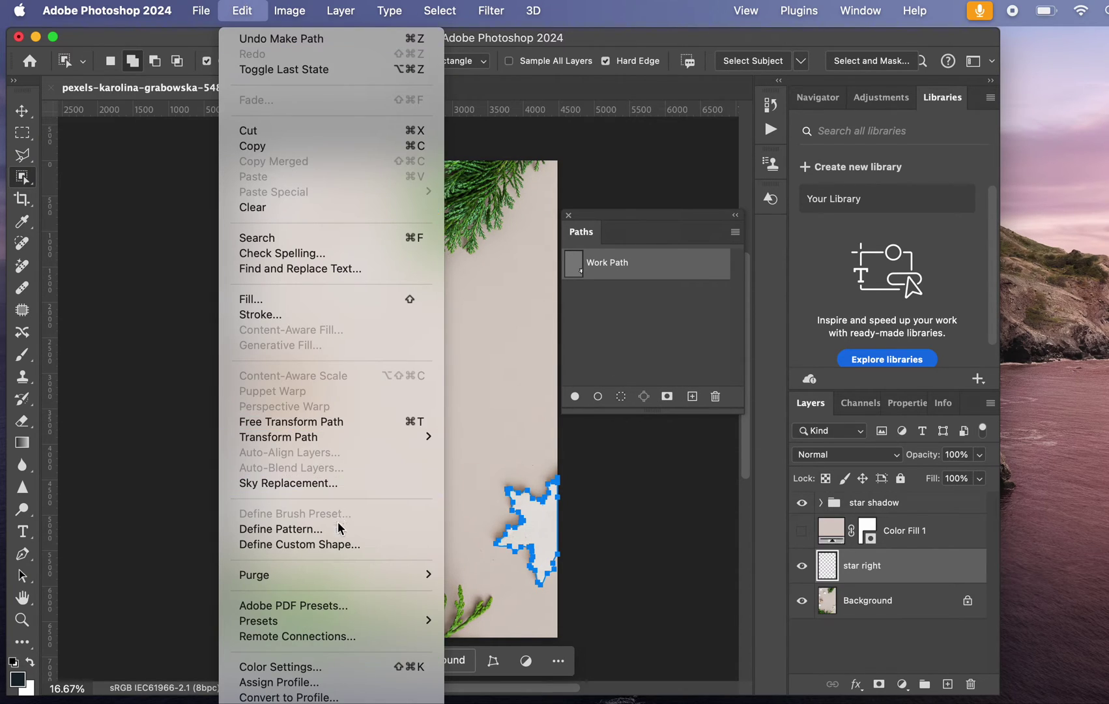
{"action": "left_click", "coordinate": [338, 544]}
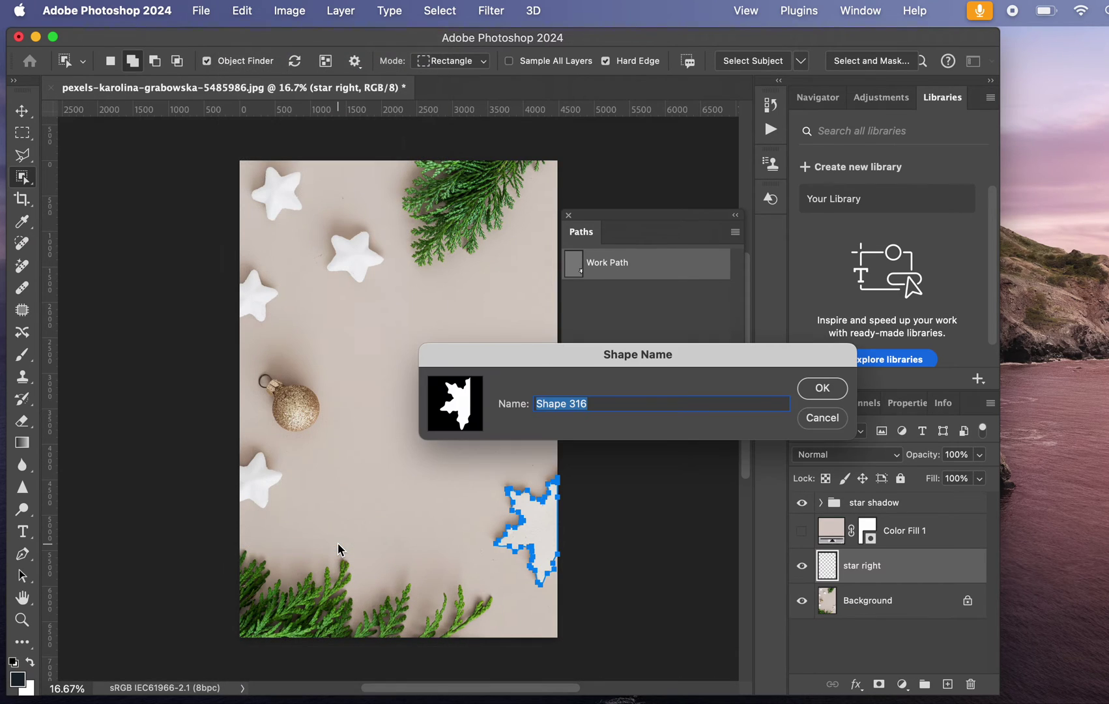
{"action": "type", "text": "star half"}
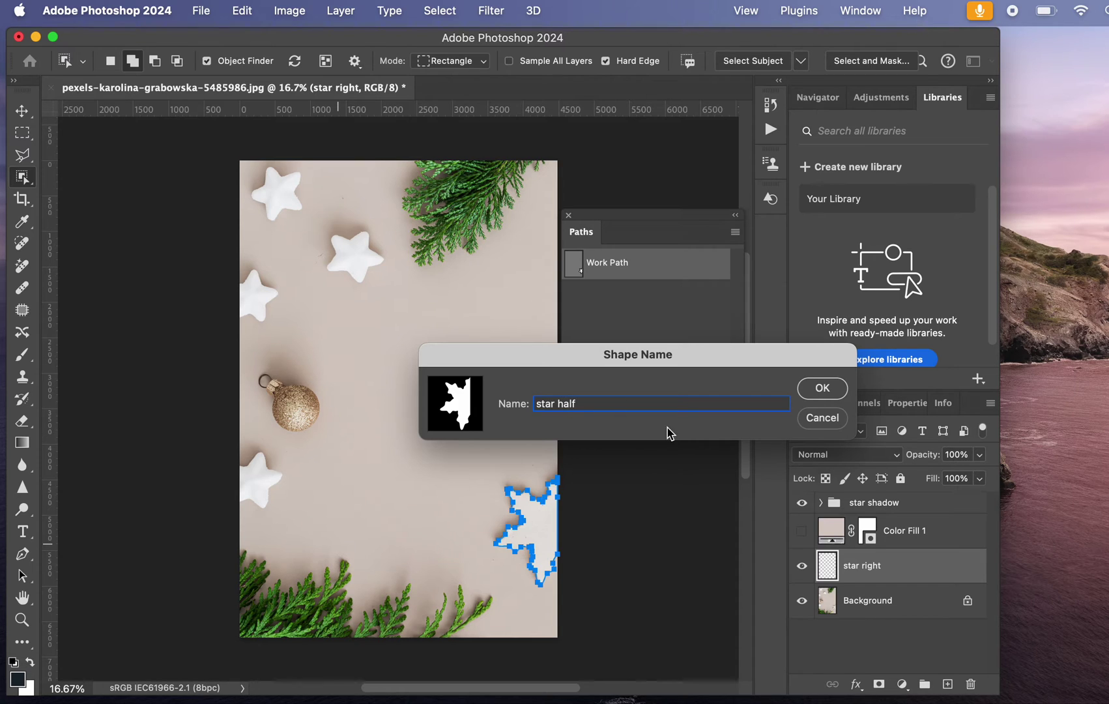
{"action": "left_click", "coordinate": [818, 387]}
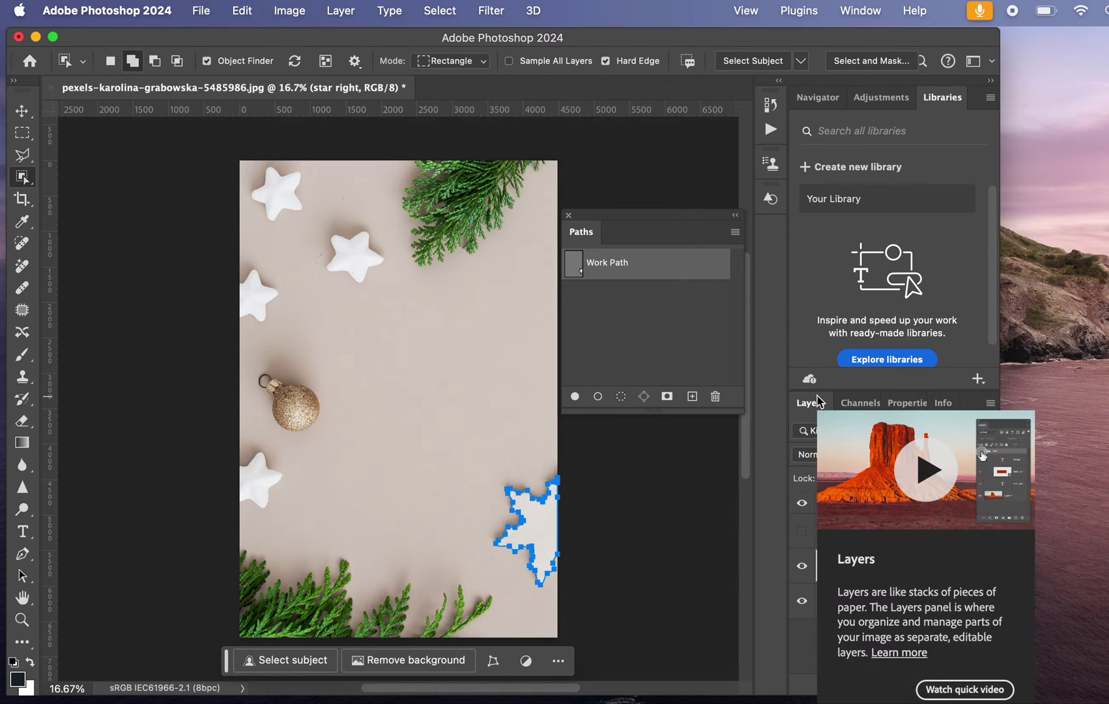
Step: Place the 'star half' shape from the Shapes panel over the bottom-right star and nudge it into position
{"action": "left_click", "coordinate": [865, 9]}
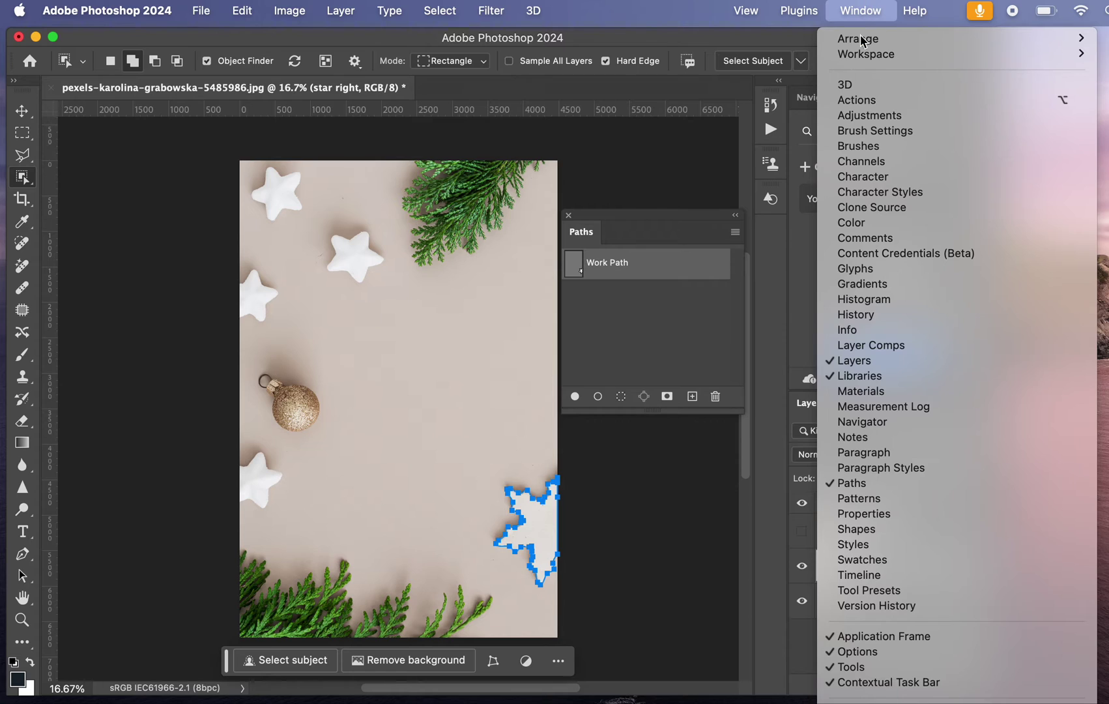
{"action": "left_click", "coordinate": [864, 529]}
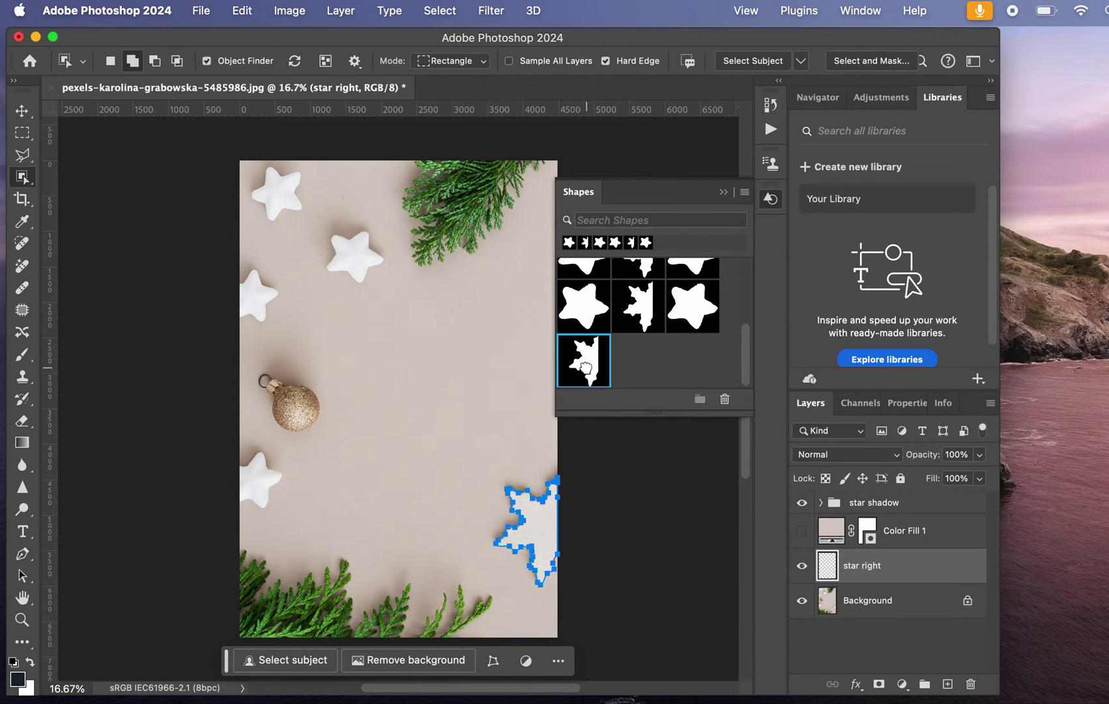
{"action": "left_click_drag", "start_coordinate": [586, 365], "coordinate": [531, 526]}
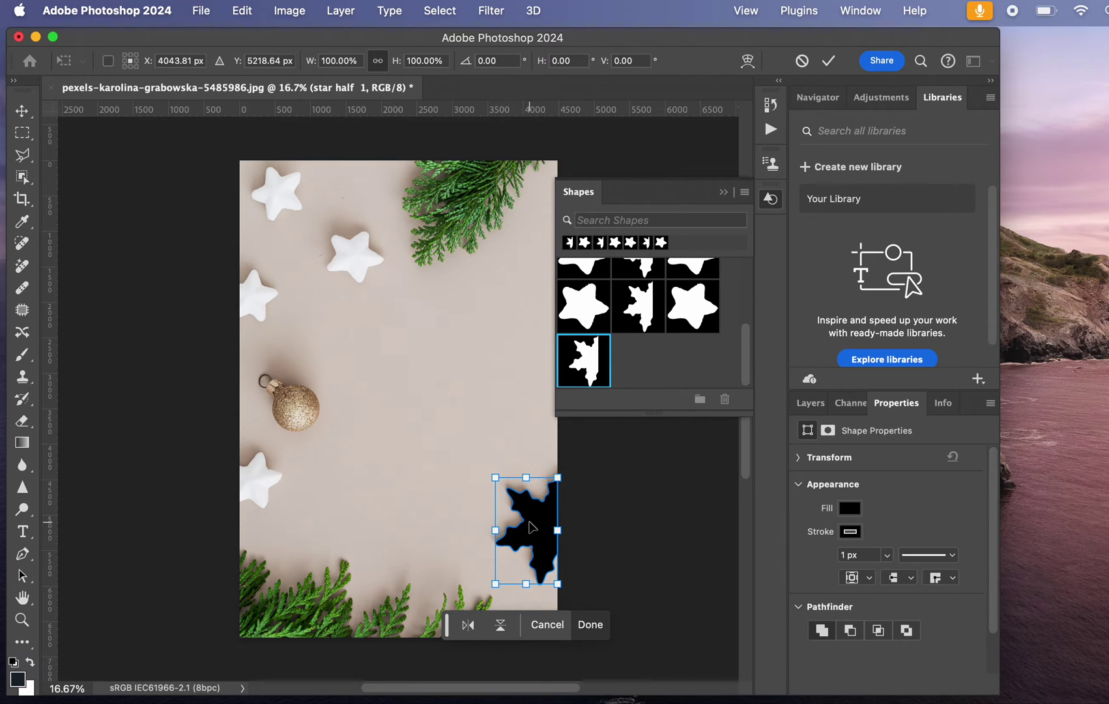
{"action": "key", "text": "Right"}
{"action": "key", "text": "Right"}
{"action": "key", "text": "Right"}
{"action": "key", "text": "Right"}
{"action": "key", "text": "Right"}
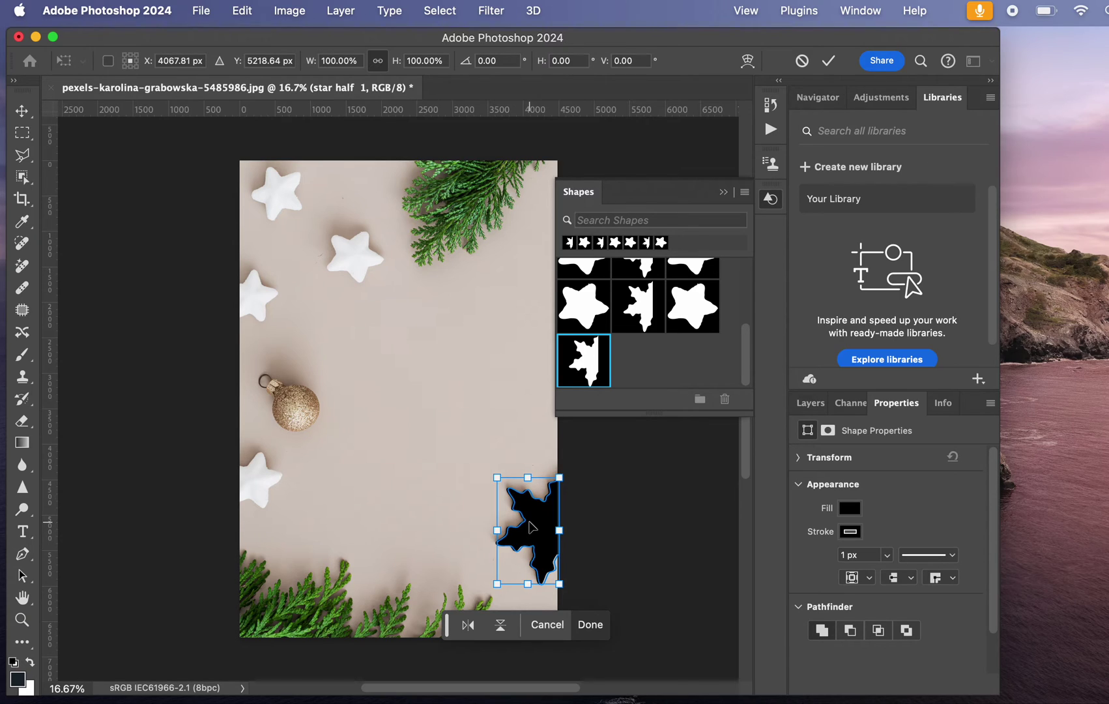
{"action": "key", "text": "Up"}
{"action": "key", "text": "Up"}
{"action": "key", "text": "Up"}
{"action": "key", "text": "Up"}
{"action": "key", "text": "Up"}
{"action": "key", "text": "Up"}
{"action": "key", "text": "Up"}
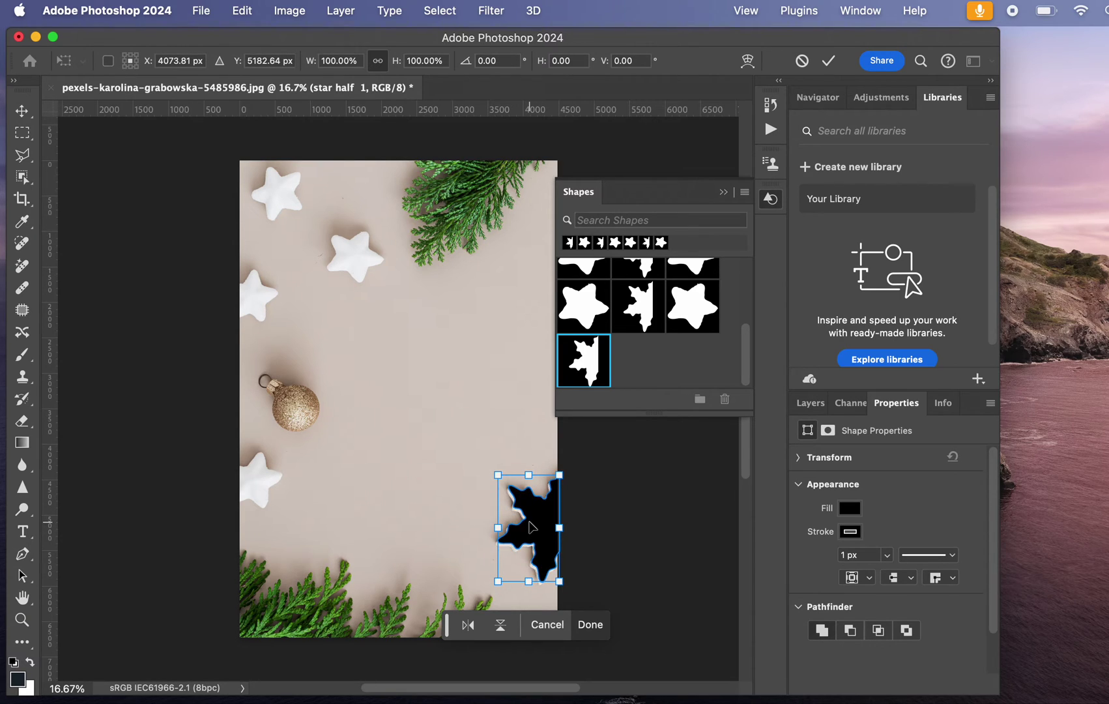
{"action": "key", "text": "Left"}
{"action": "key", "text": "Left"}
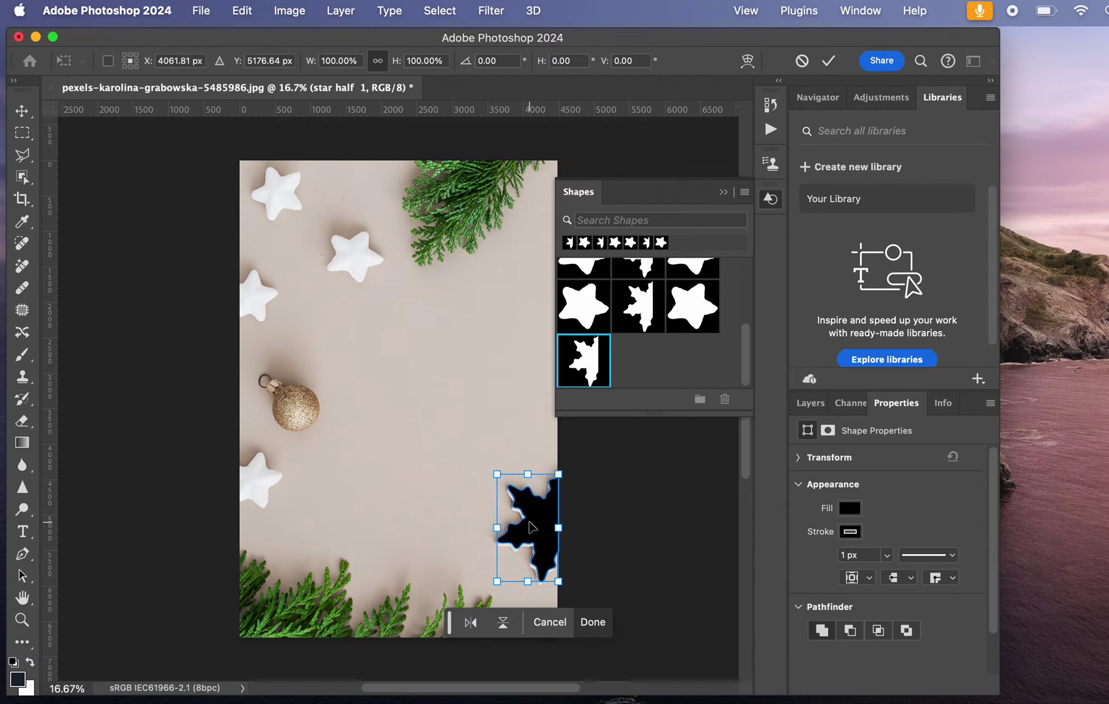
{"action": "key", "text": "Up"}
{"action": "key", "text": "Up"}
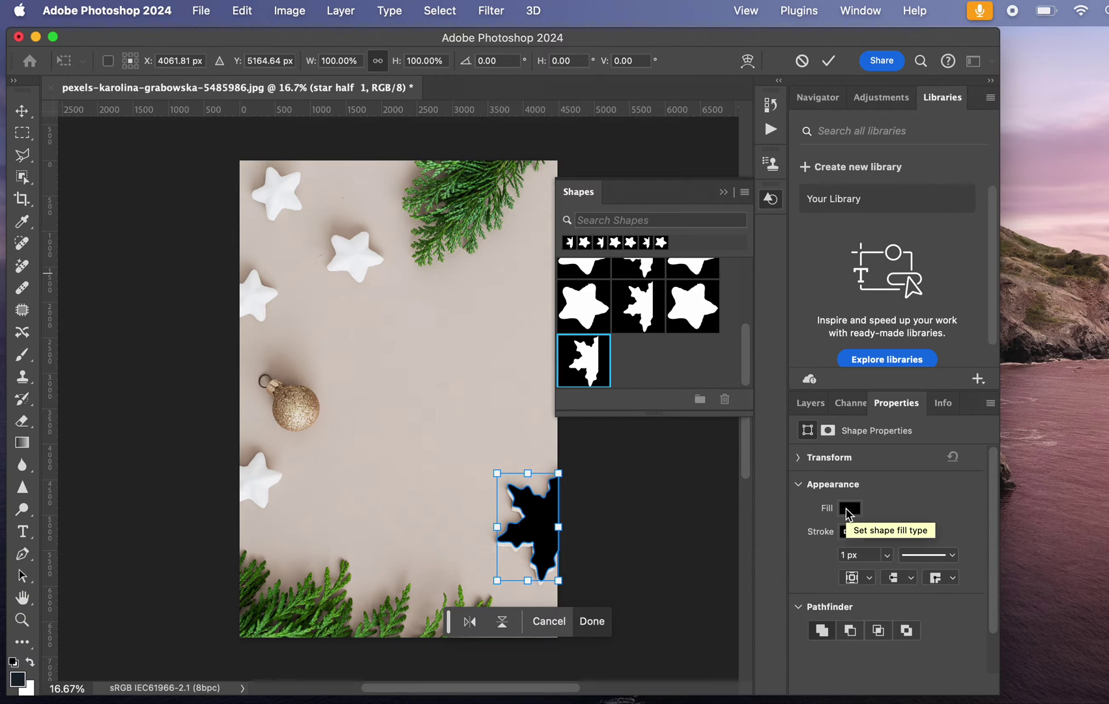
Step: Commit star half 1, fill it with beige eyedropped from the photo, and set its stroke to No Color
{"action": "left_click", "coordinate": [589, 621]}
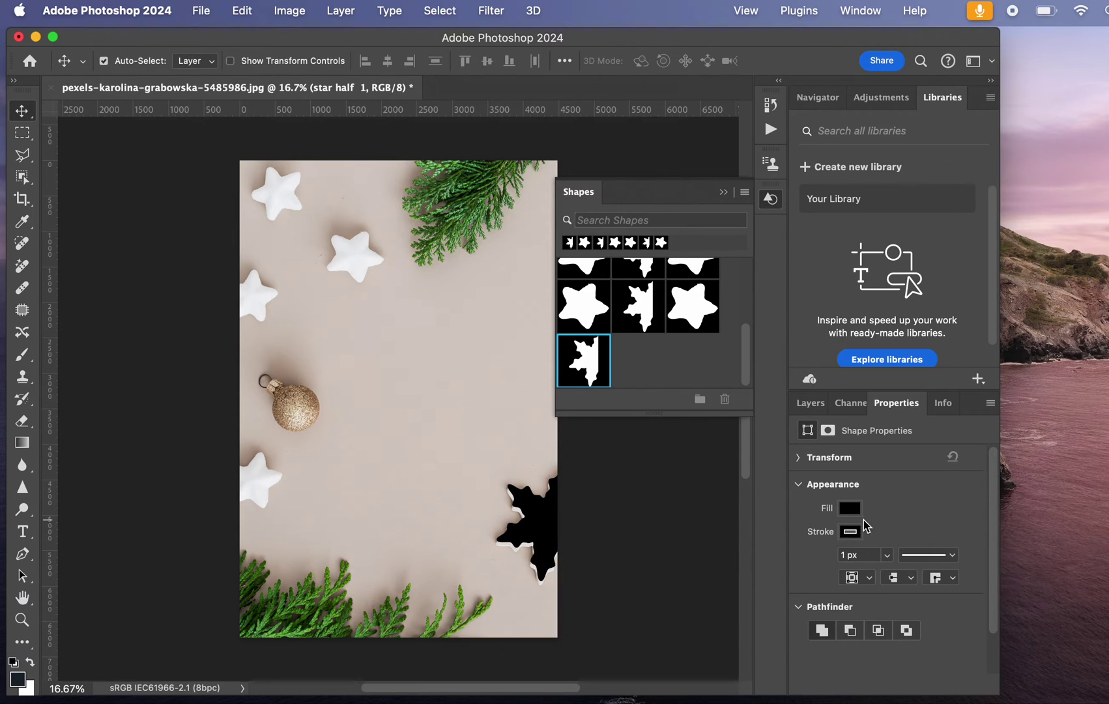
{"action": "left_click", "coordinate": [848, 510]}
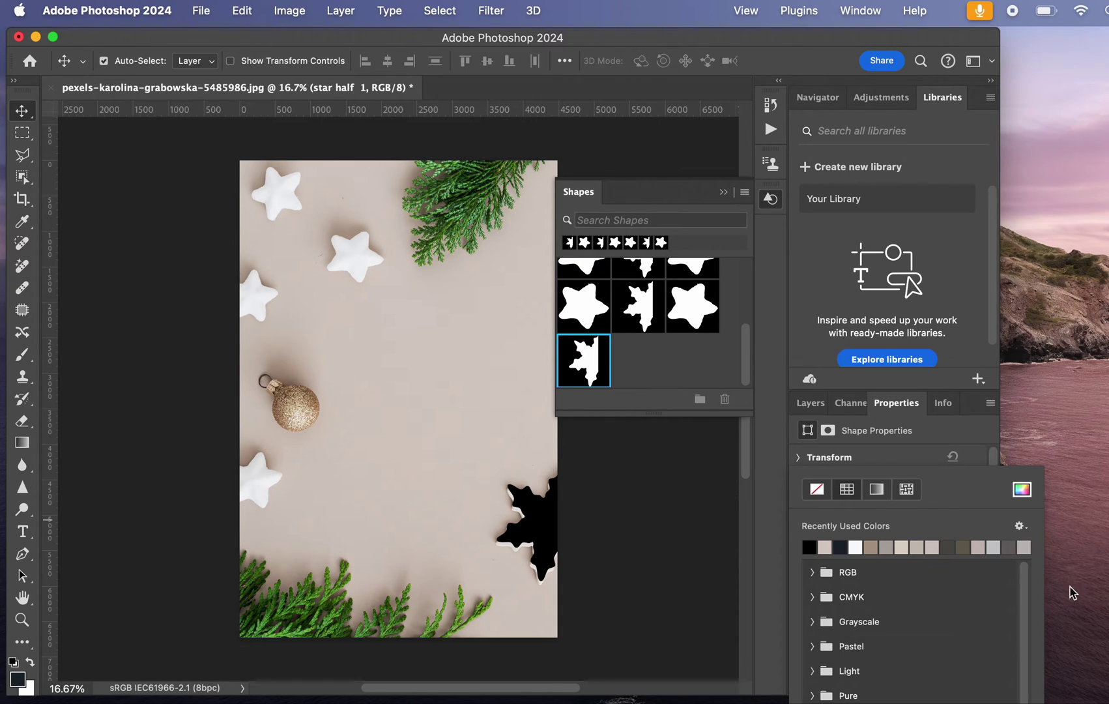
{"action": "left_click", "coordinate": [1021, 489]}
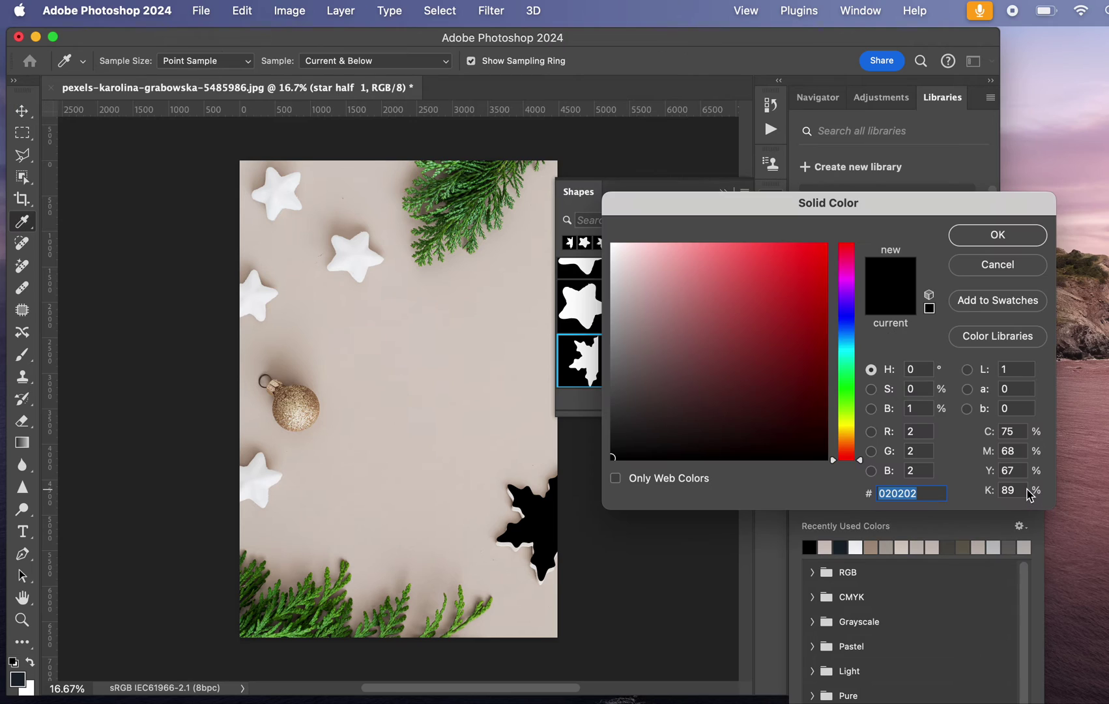
{"action": "left_click", "coordinate": [350, 233]}
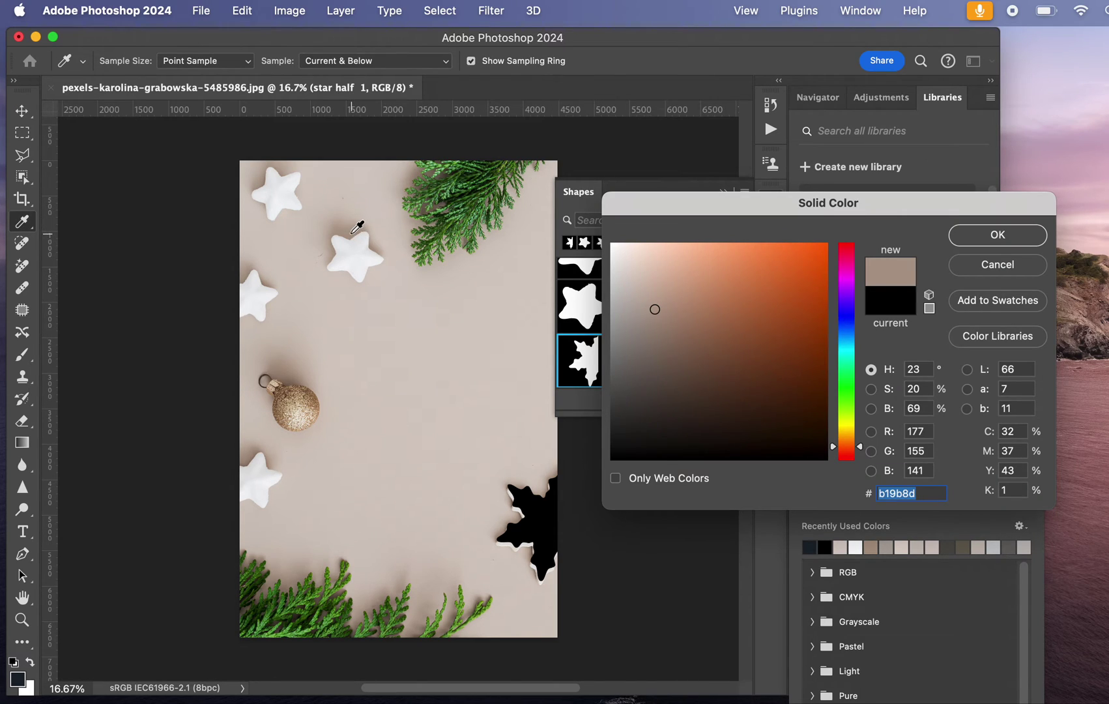
{"action": "left_click", "coordinate": [997, 235]}
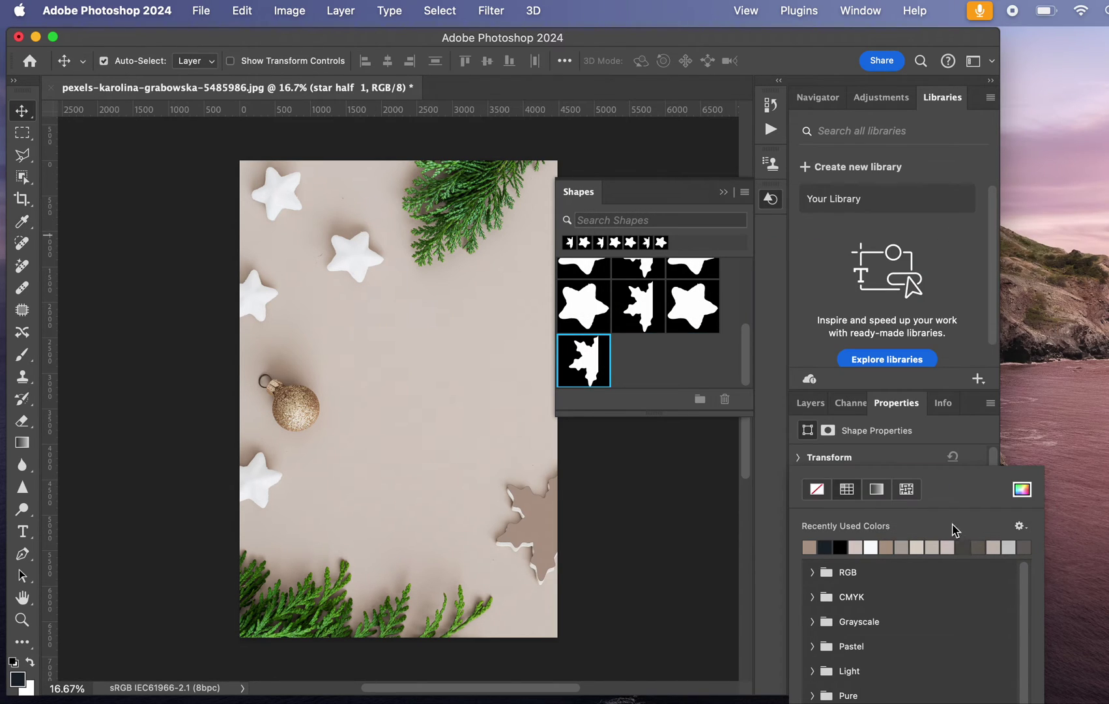
{"action": "left_click", "coordinate": [916, 455]}
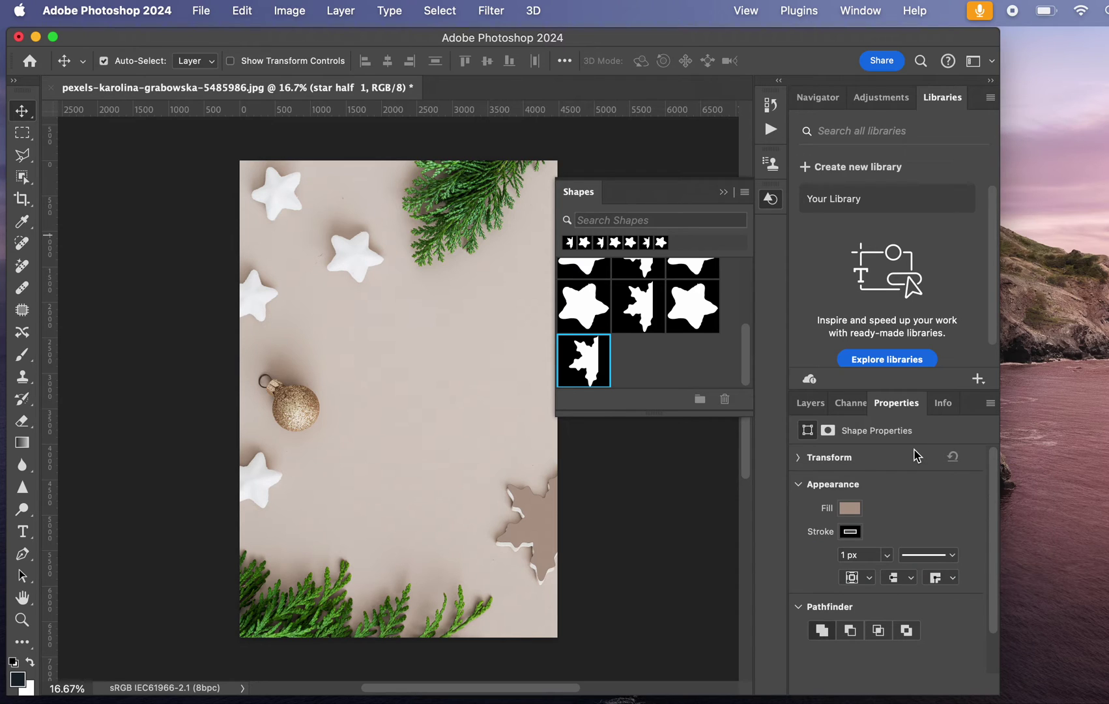
{"action": "left_click", "coordinate": [852, 533]}
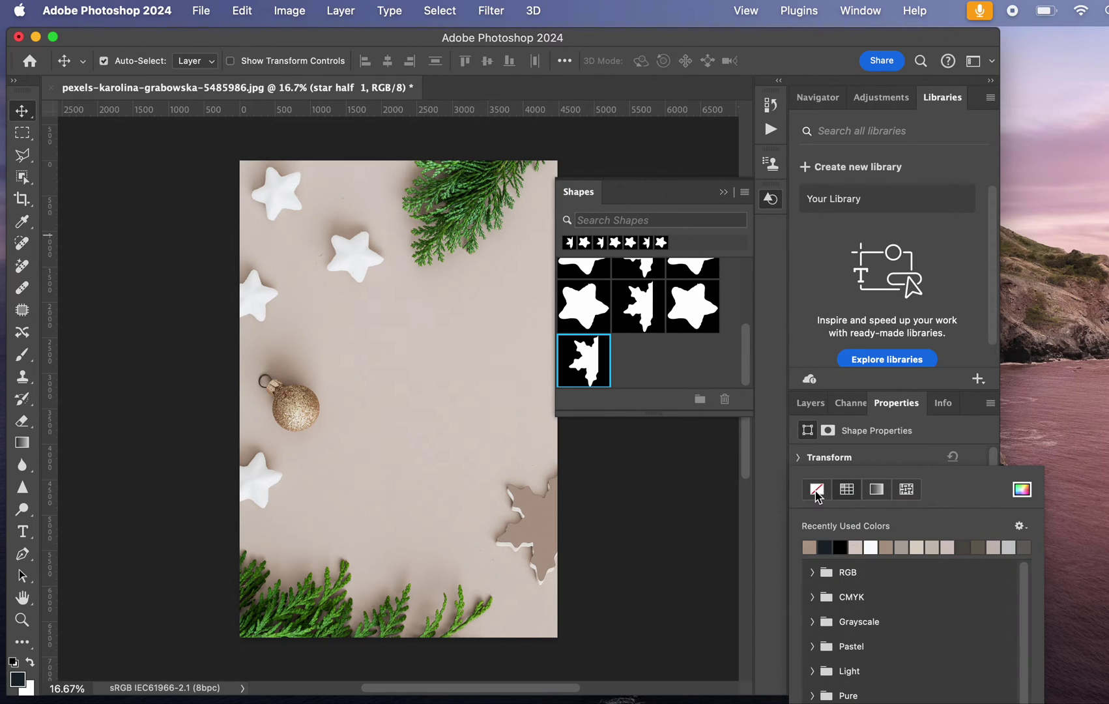
{"action": "left_click", "coordinate": [896, 457]}
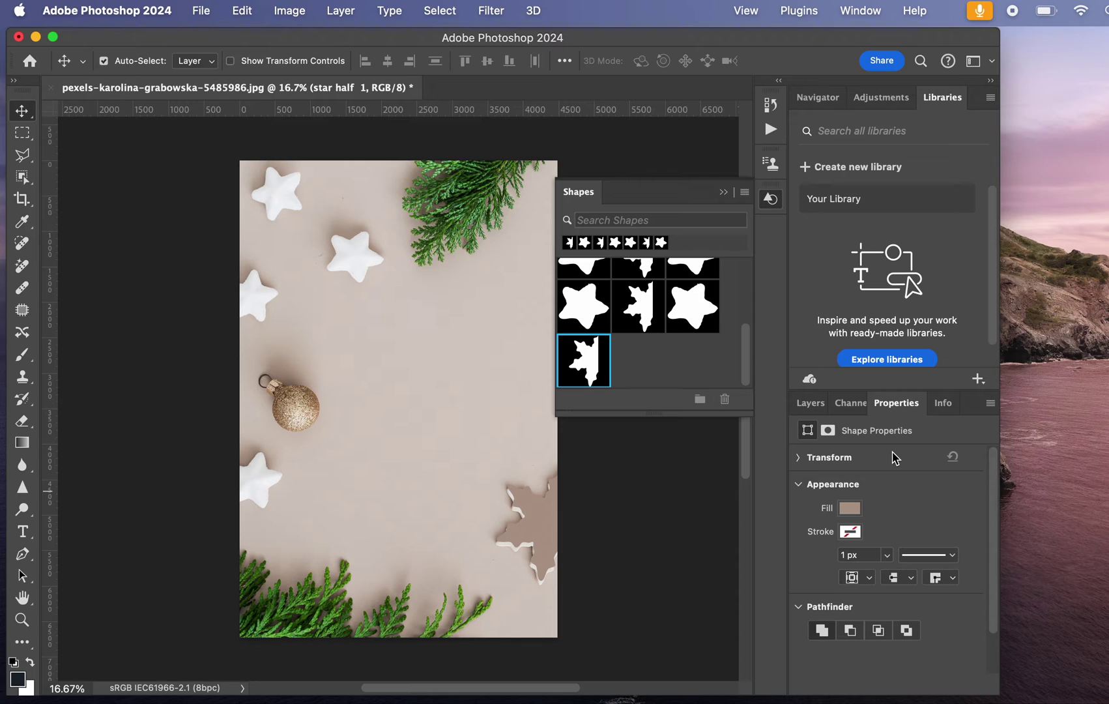
Step: Move star right above star half 1 and group the two layers together
{"action": "left_click", "coordinate": [809, 402]}
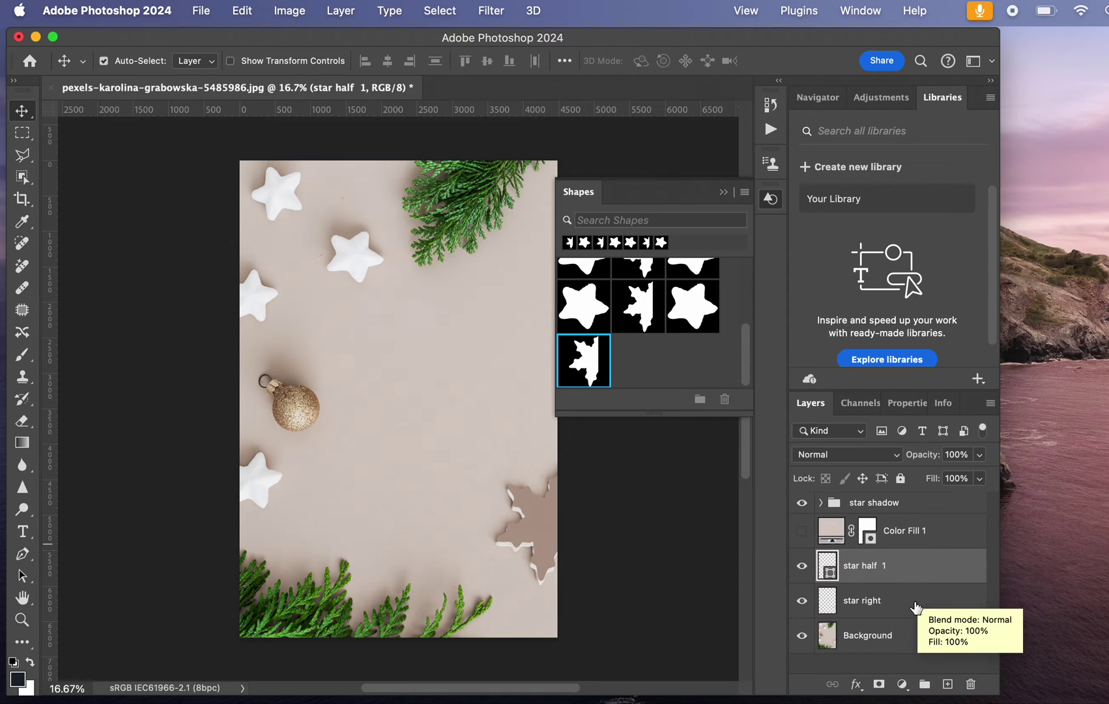
{"action": "left_click_drag", "start_coordinate": [906, 602], "coordinate": [924, 561]}
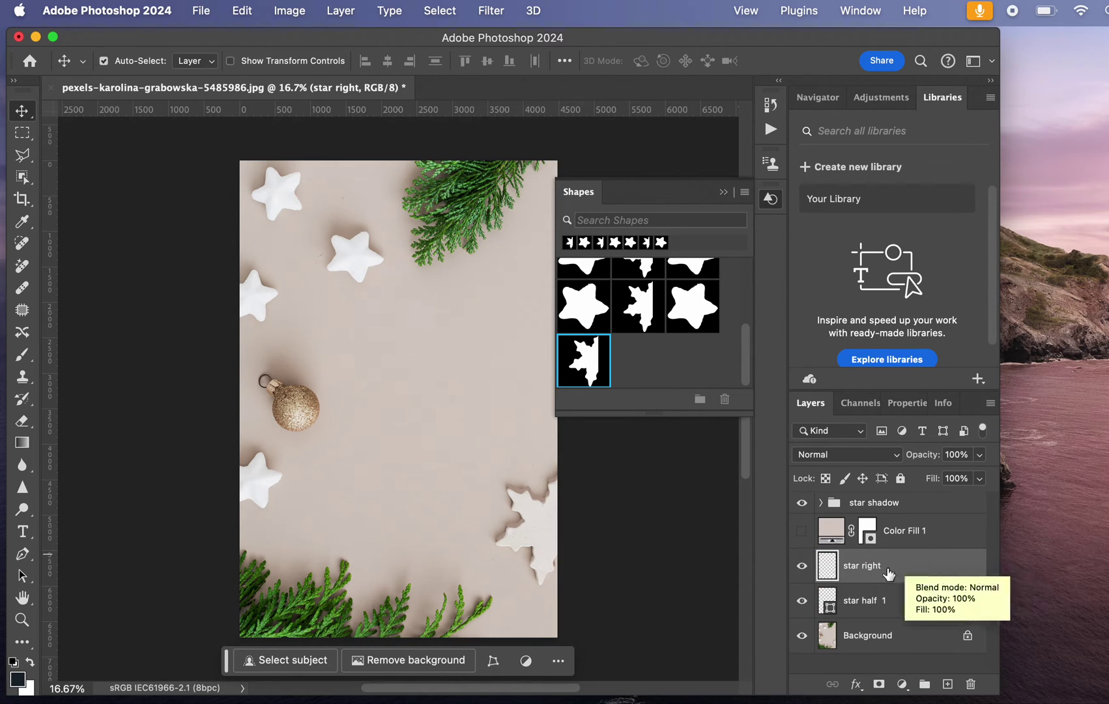
{"action": "left_click", "coordinate": [860, 606]}
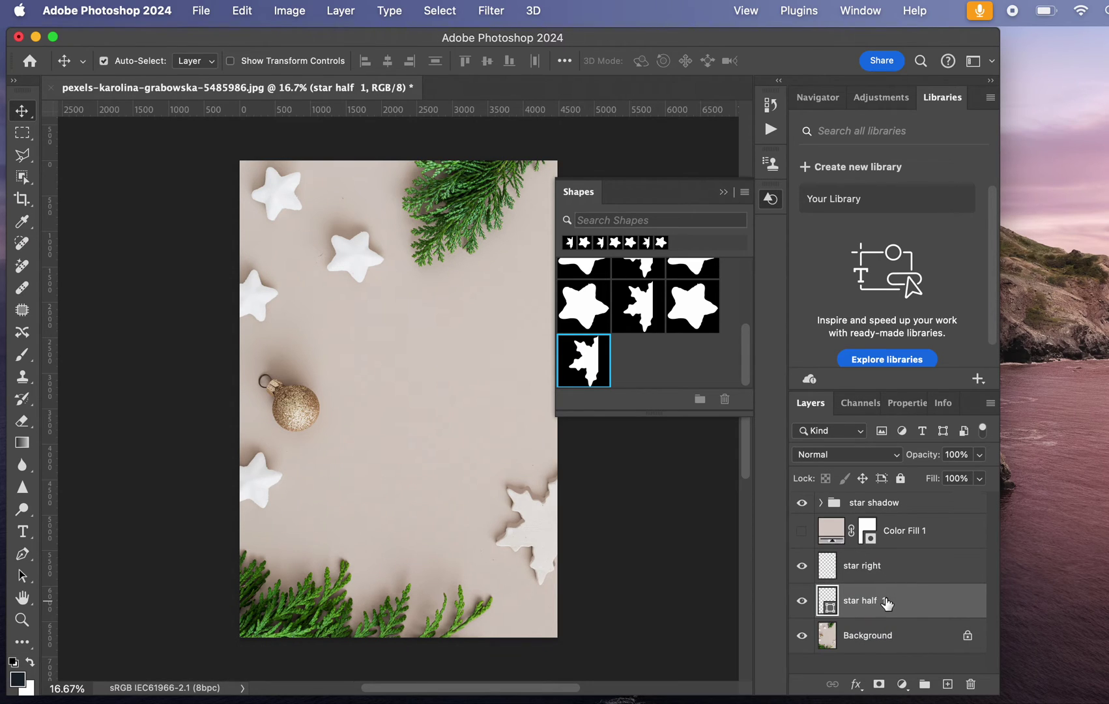
{"action": "left_click", "coordinate": [909, 569], "text": "shift"}
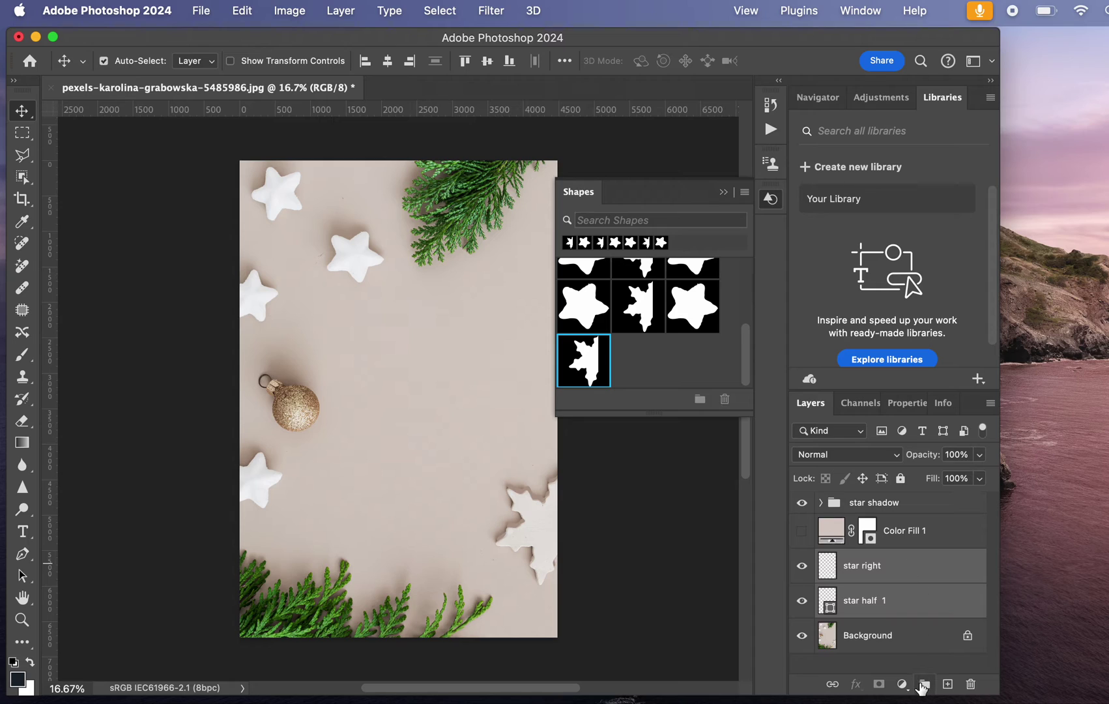
{"action": "left_click", "coordinate": [923, 684]}
Step: Rename the new group to 'star right shadows' and expand it
{"action": "double_click", "coordinate": [863, 561]}
{"action": "type", "text": "star right sh"}
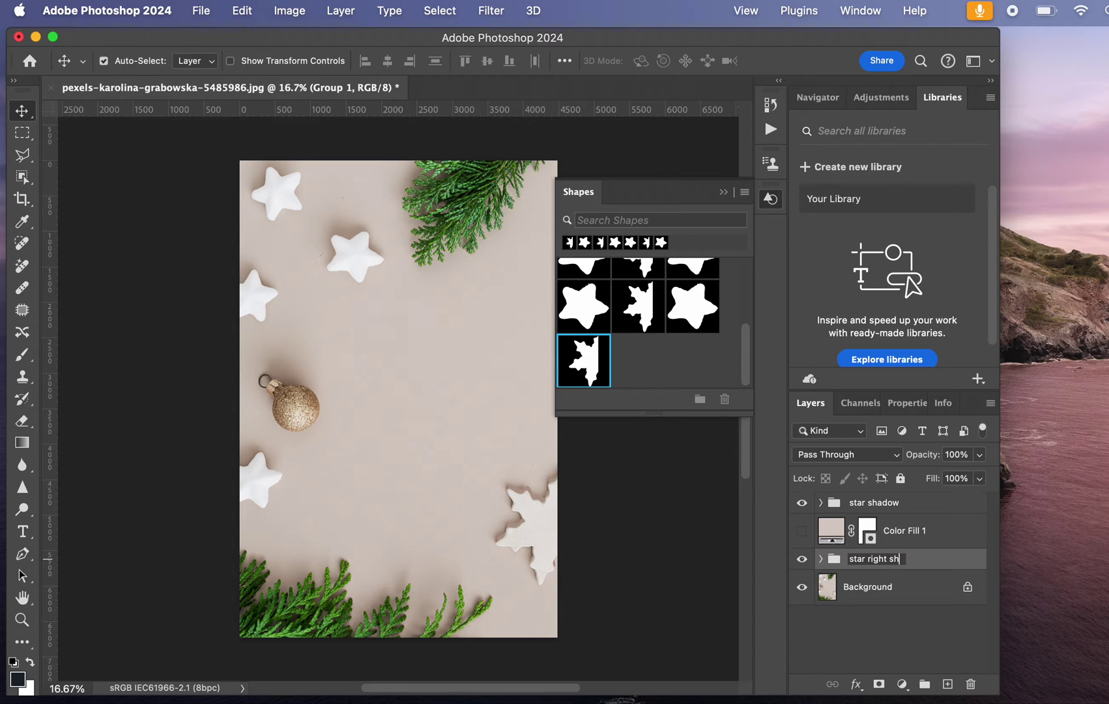
{"action": "type", "text": "adows"}
{"action": "key", "text": "Return"}
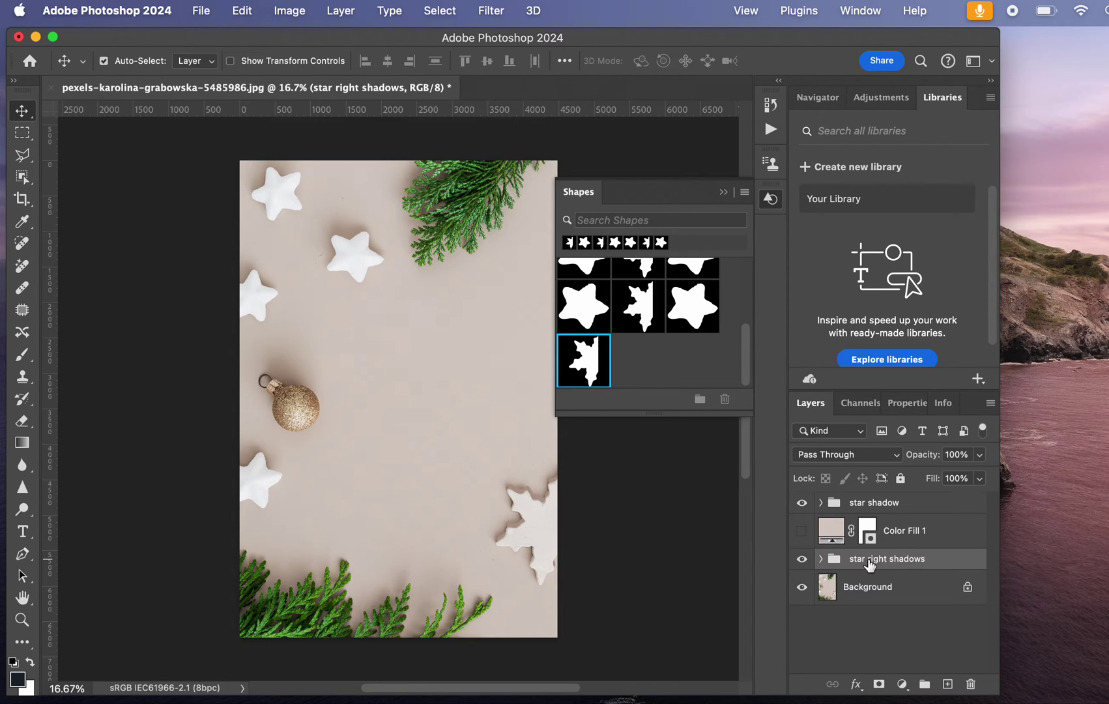
{"action": "left_click", "coordinate": [820, 558]}
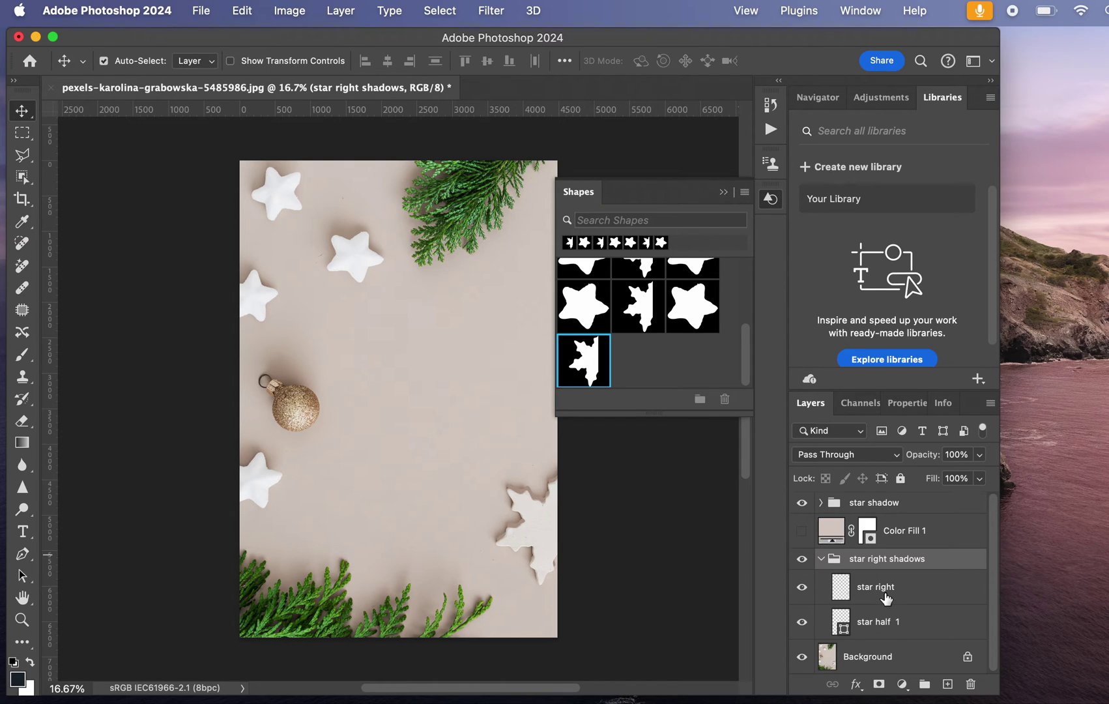
Step: Convert star half 1 to a smart object and apply a Gaussian Blur with 7.4-pixel radius
{"action": "left_click", "coordinate": [863, 621]}
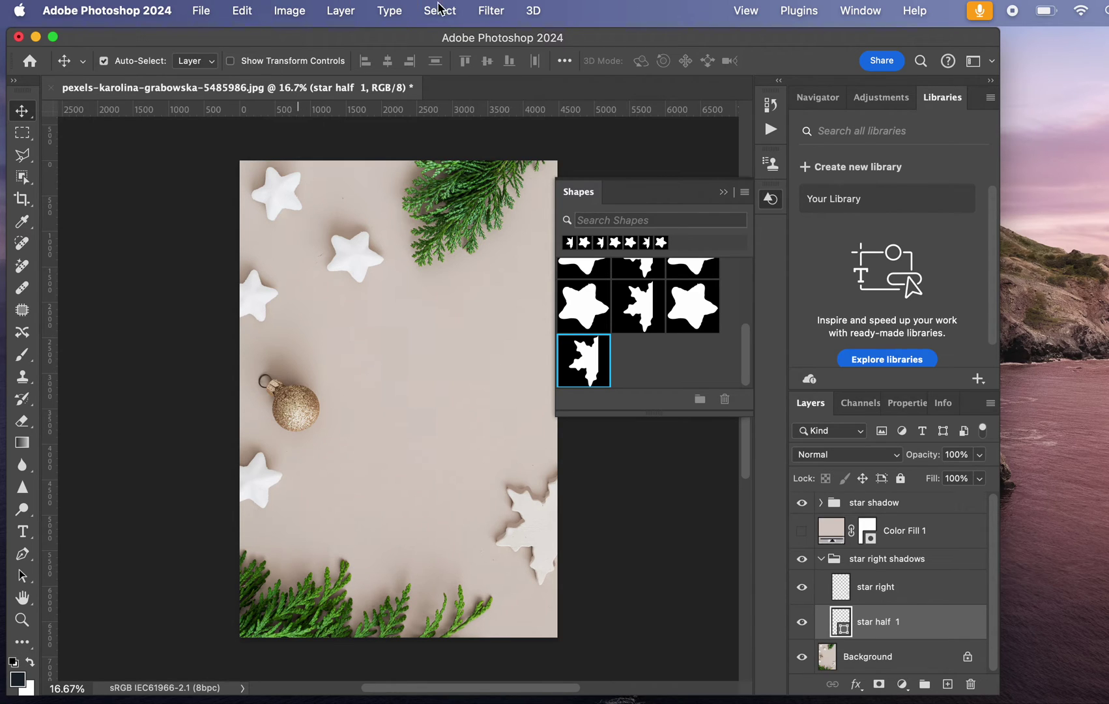
{"action": "left_click", "coordinate": [485, 7]}
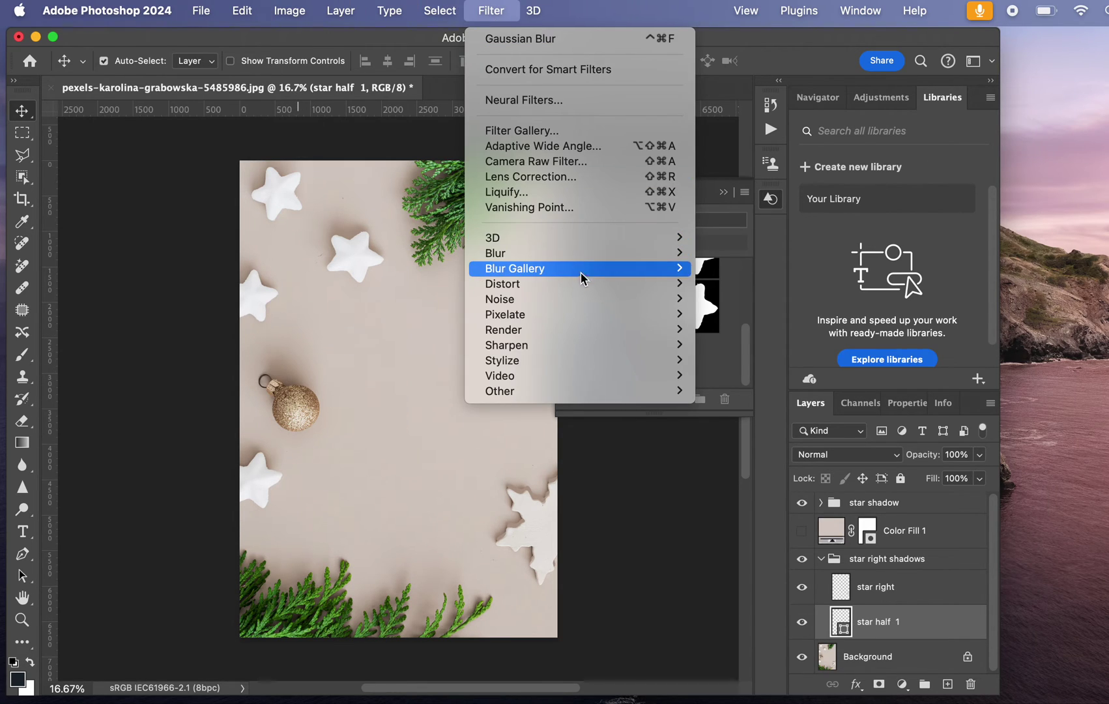
{"action": "mouse_move", "coordinate": [581, 253]}
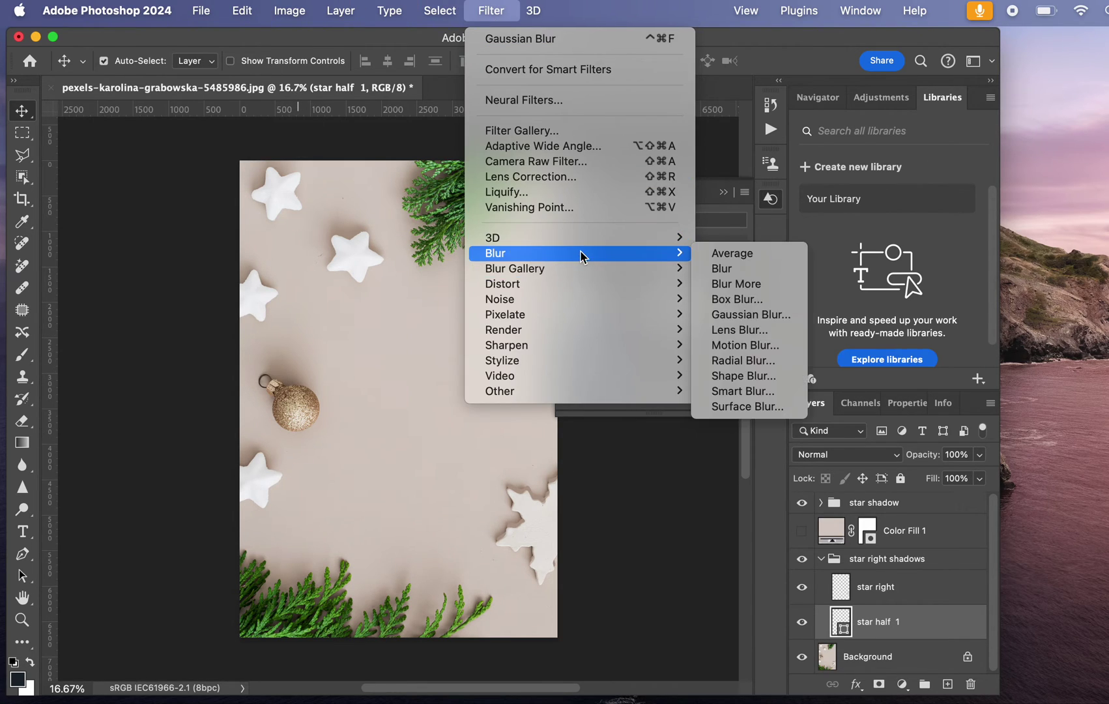
{"action": "left_click", "coordinate": [749, 313]}
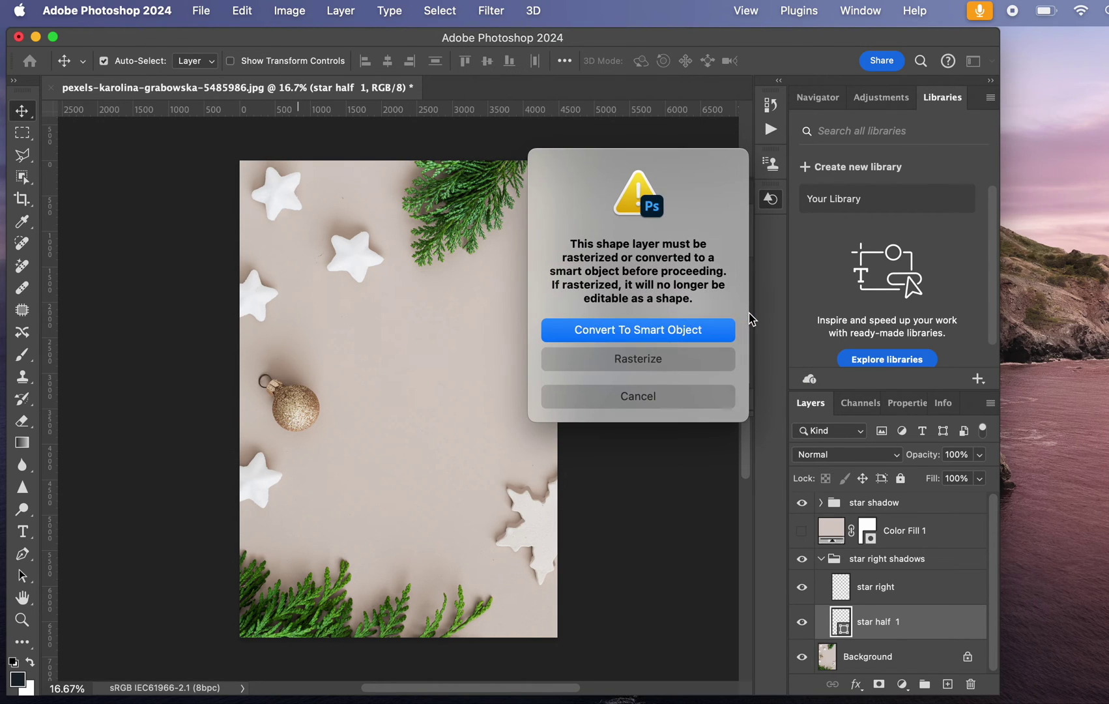
{"action": "left_click", "coordinate": [642, 330]}
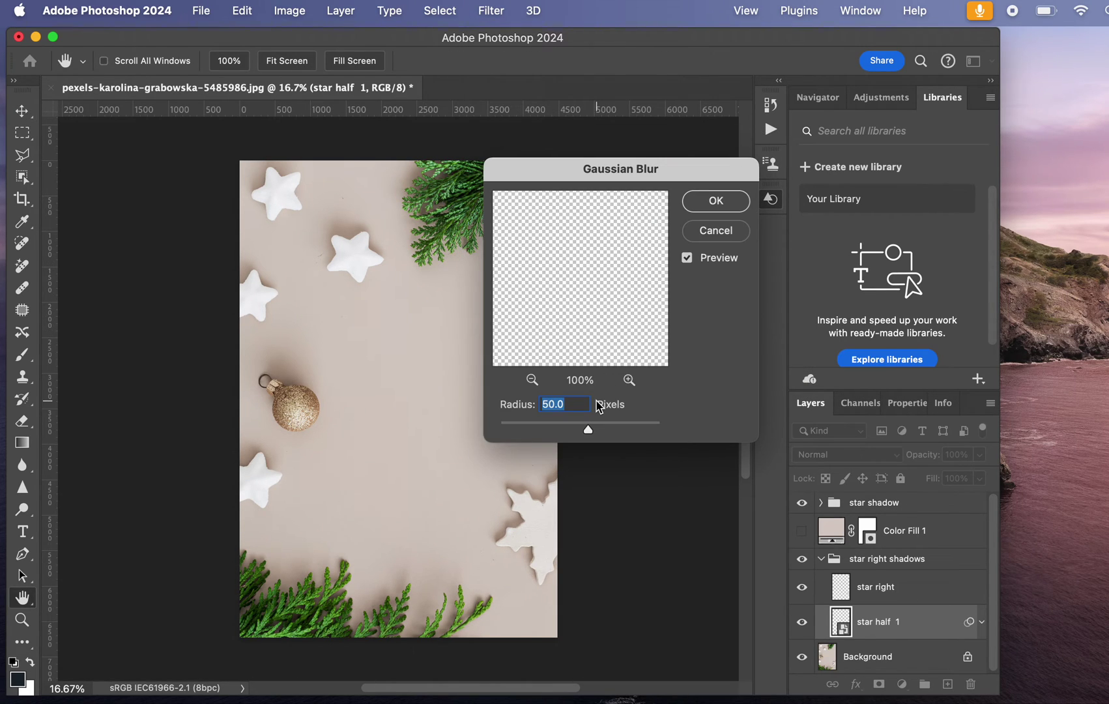
{"action": "left_click_drag", "start_coordinate": [577, 429], "coordinate": [541, 430]}
{"action": "left_click", "coordinate": [554, 431]}
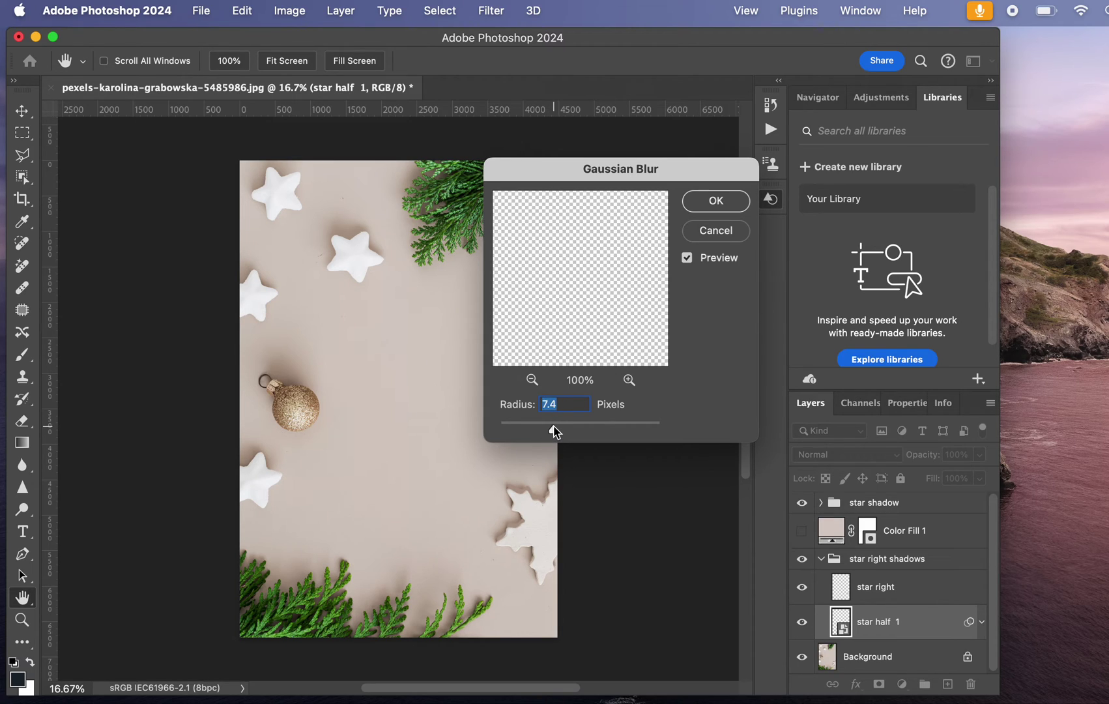
{"action": "left_click", "coordinate": [703, 205]}
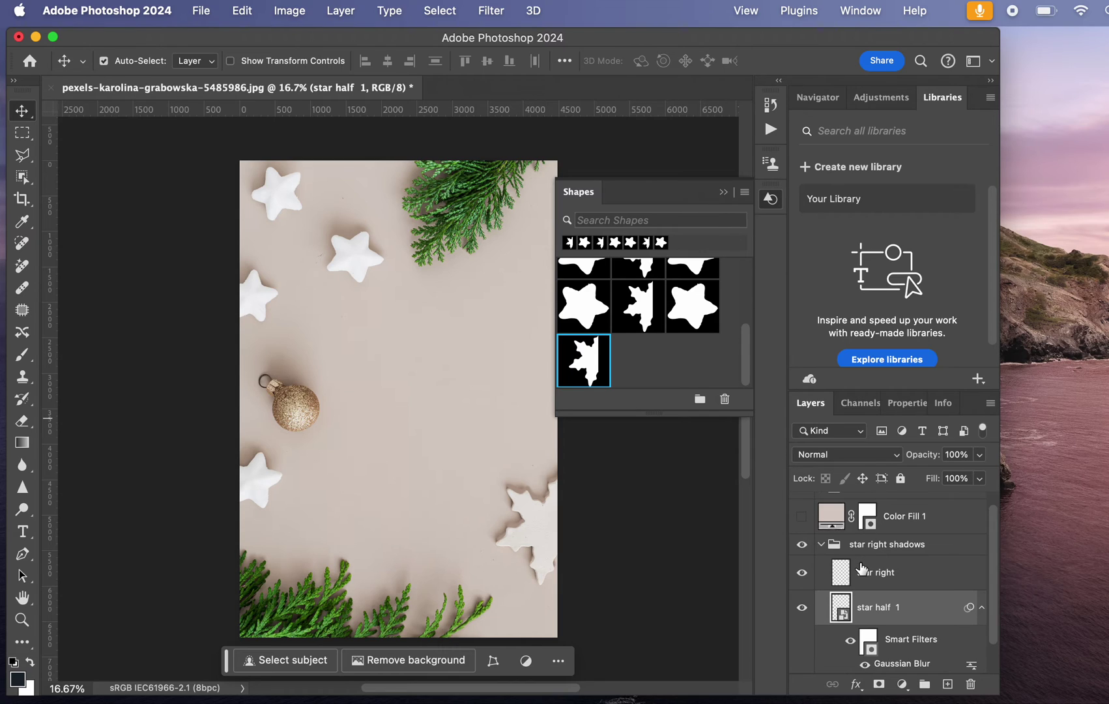
Step: Hide star half 1 and set the foreground to #8f7a69 sampled from the right star's shadow
{"action": "left_click_drag", "start_coordinate": [990, 584], "coordinate": [992, 624]}
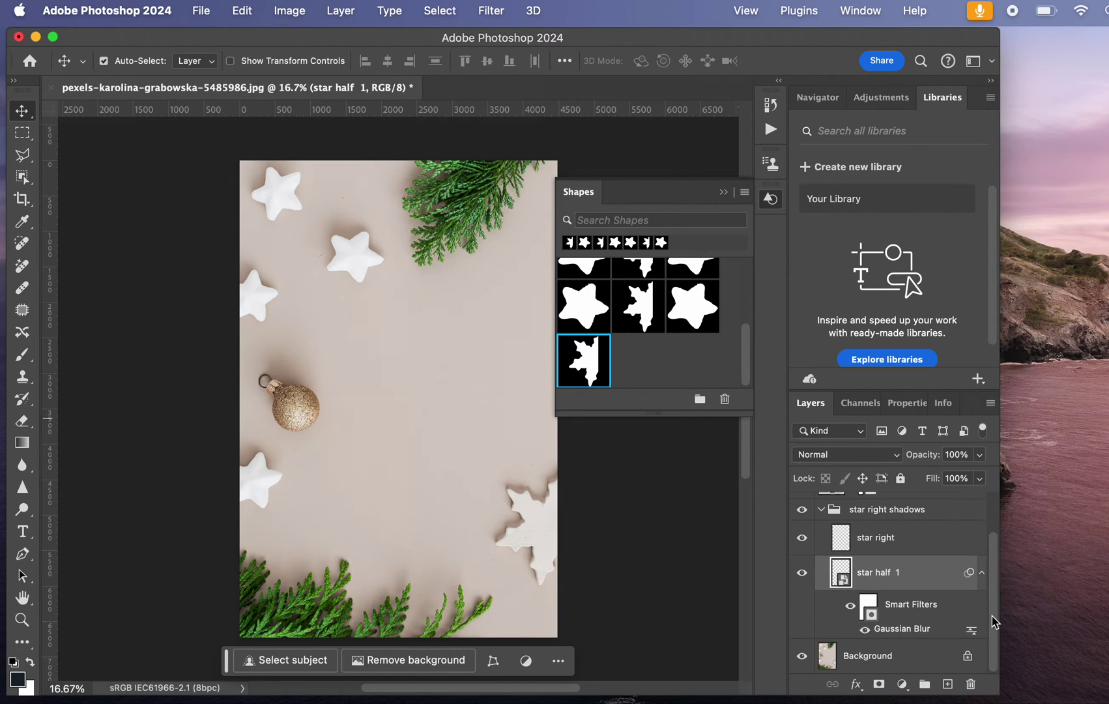
{"action": "left_click", "coordinate": [802, 573]}
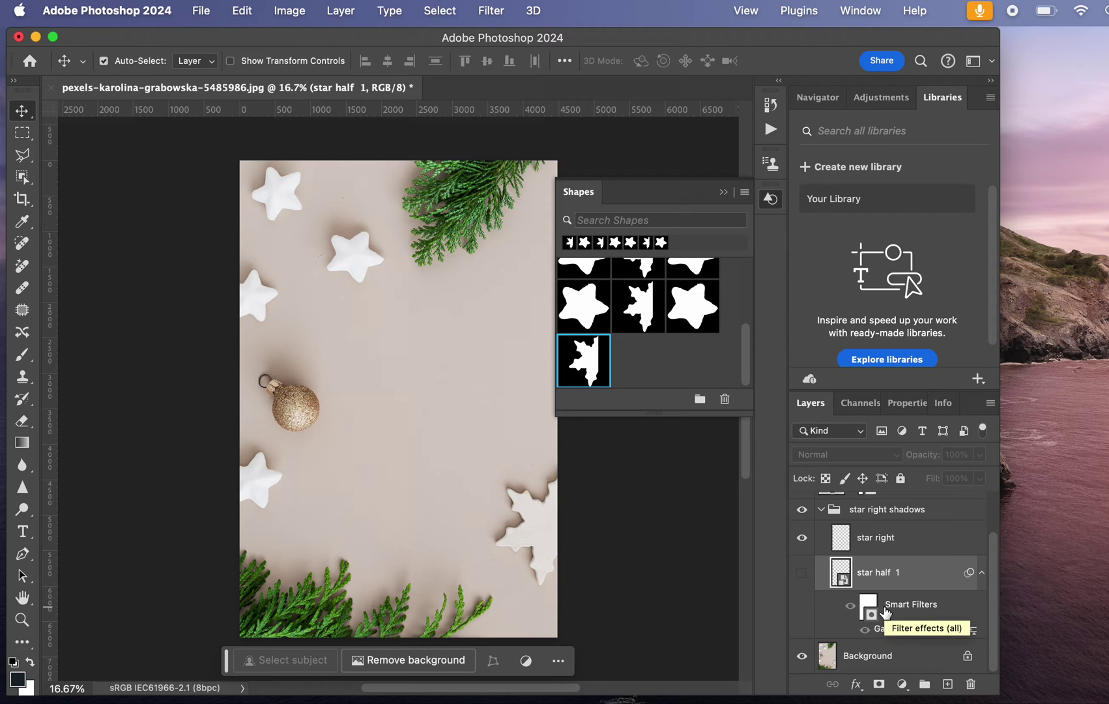
{"action": "left_click", "coordinate": [18, 678]}
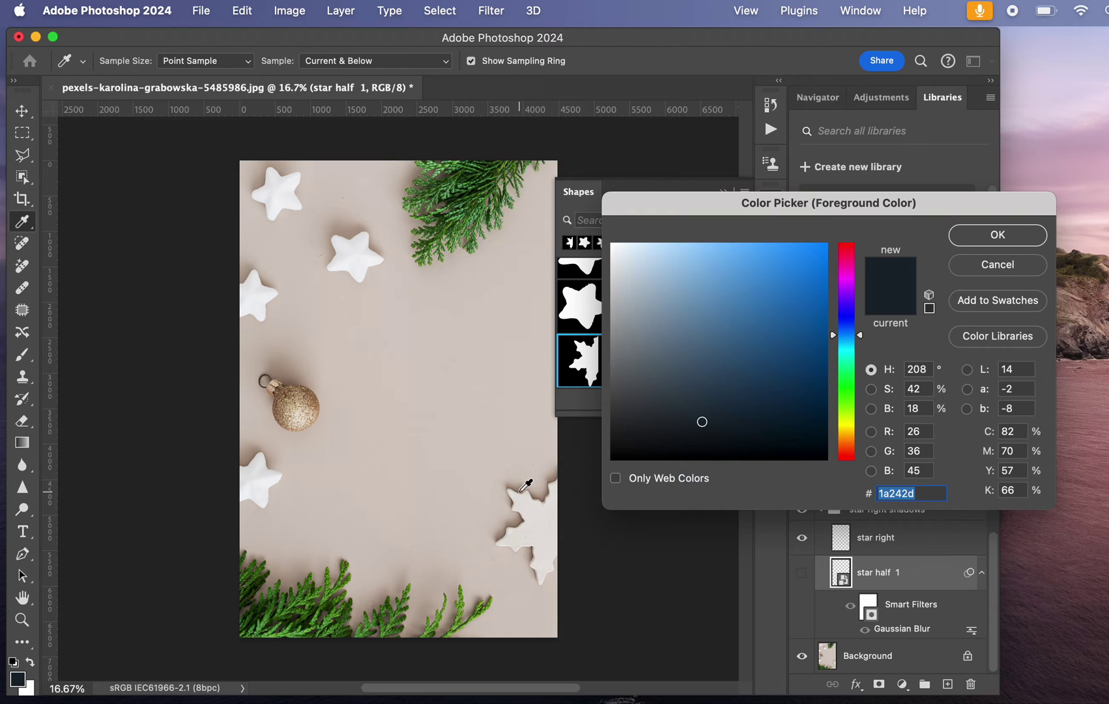
{"action": "left_click", "coordinate": [523, 488]}
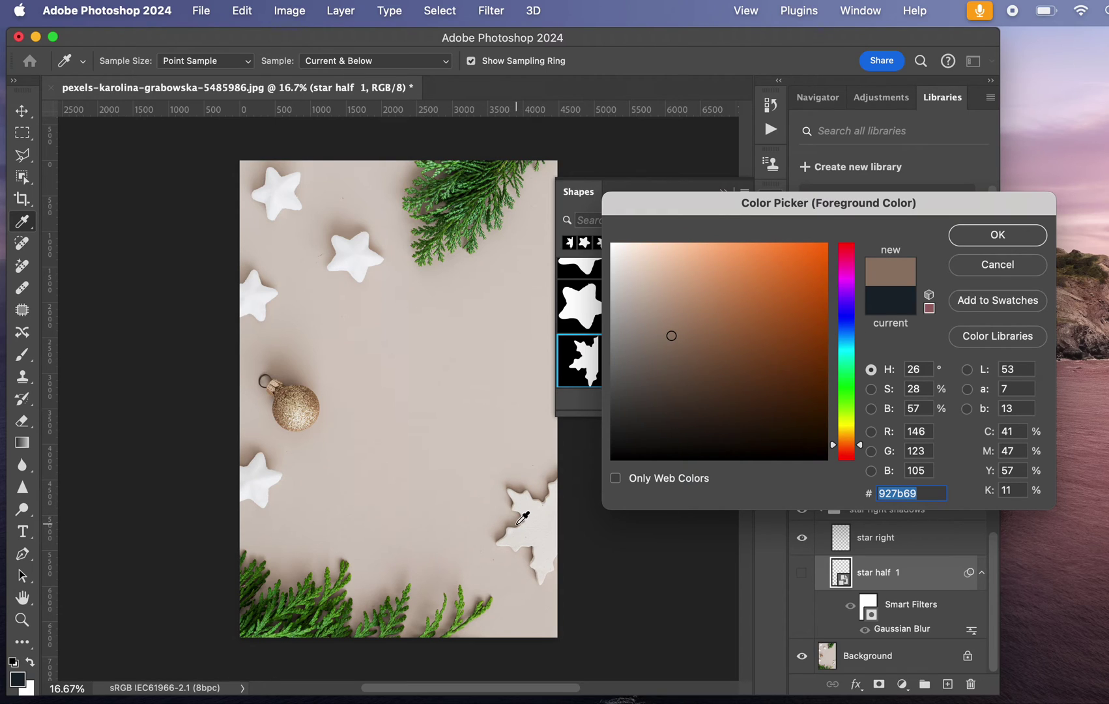
{"action": "left_click", "coordinate": [522, 519]}
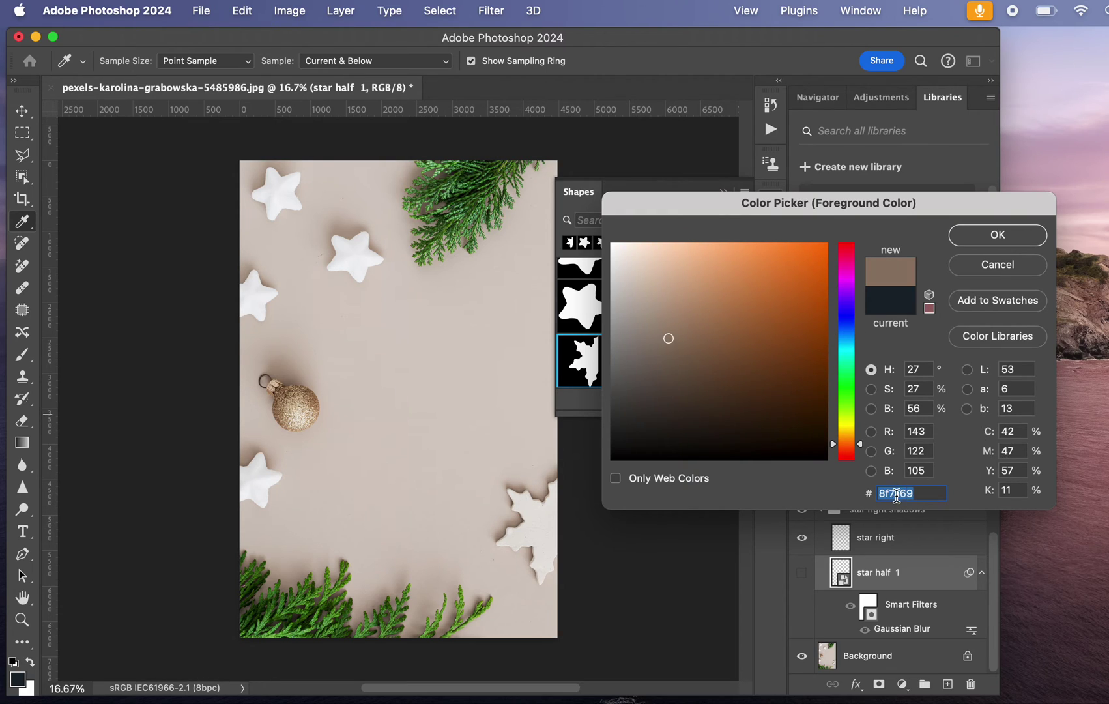
{"action": "double_click", "coordinate": [895, 494]}
{"action": "key", "text": "super+c"}
{"action": "left_click", "coordinate": [997, 235]}
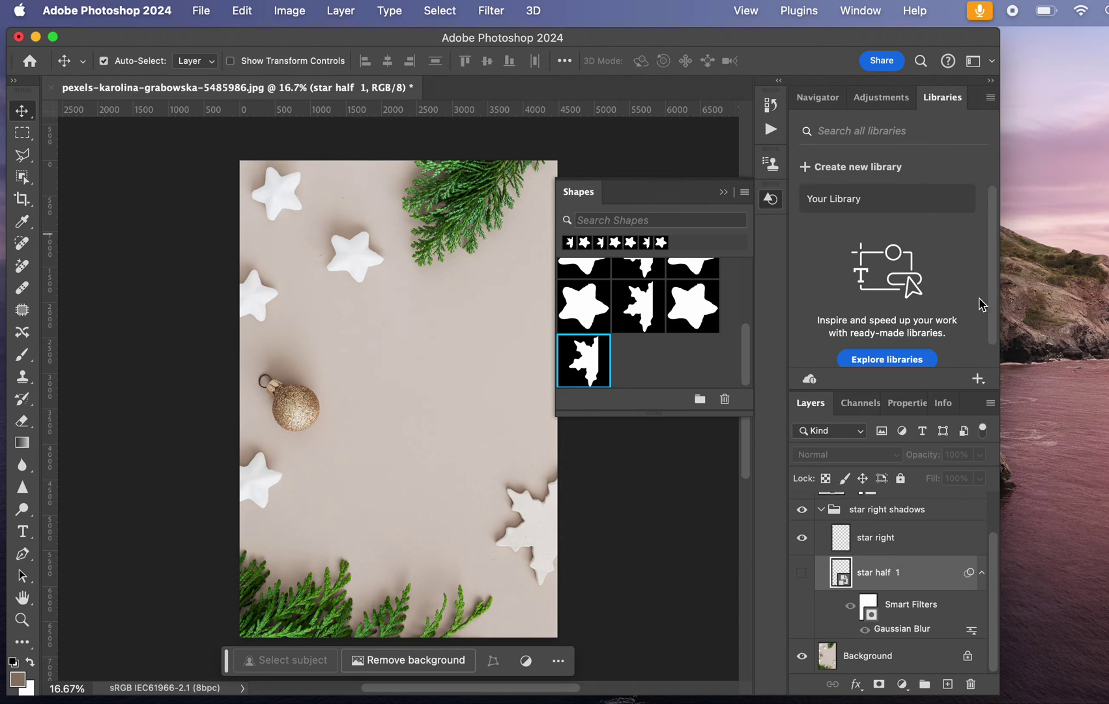
Step: Show star half 1 and open its smart object's fill colour picker
{"action": "left_click", "coordinate": [802, 573]}
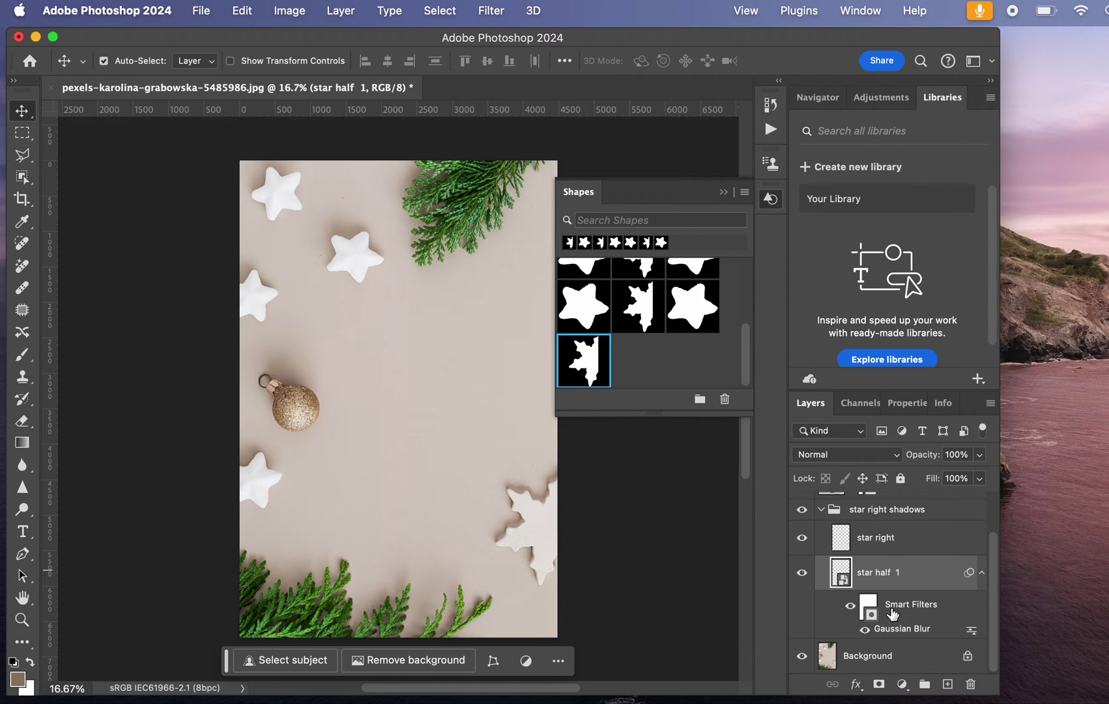
{"action": "double_click", "coordinate": [840, 574]}
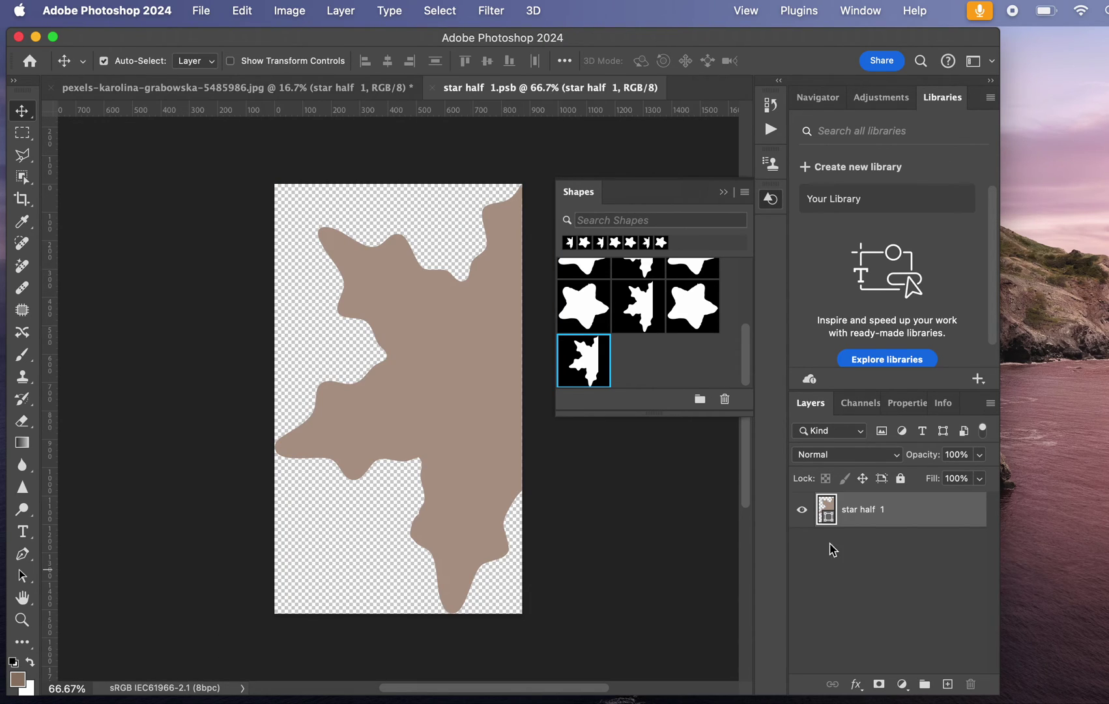
{"action": "left_click", "coordinate": [907, 404]}
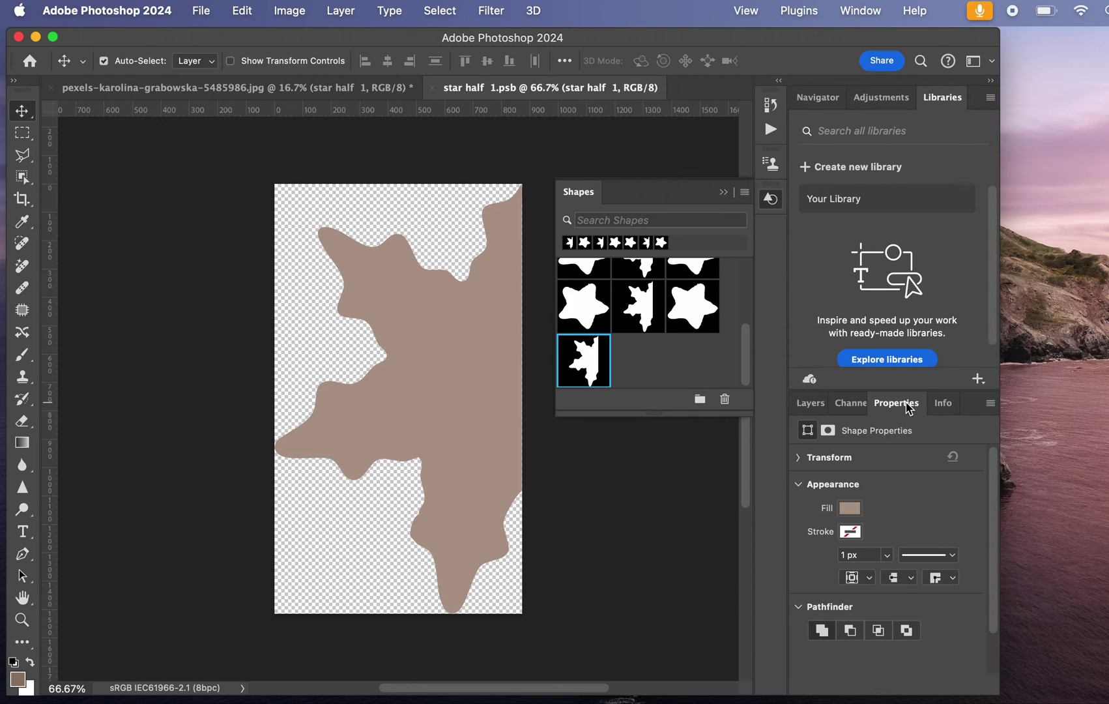
{"action": "left_click", "coordinate": [850, 509]}
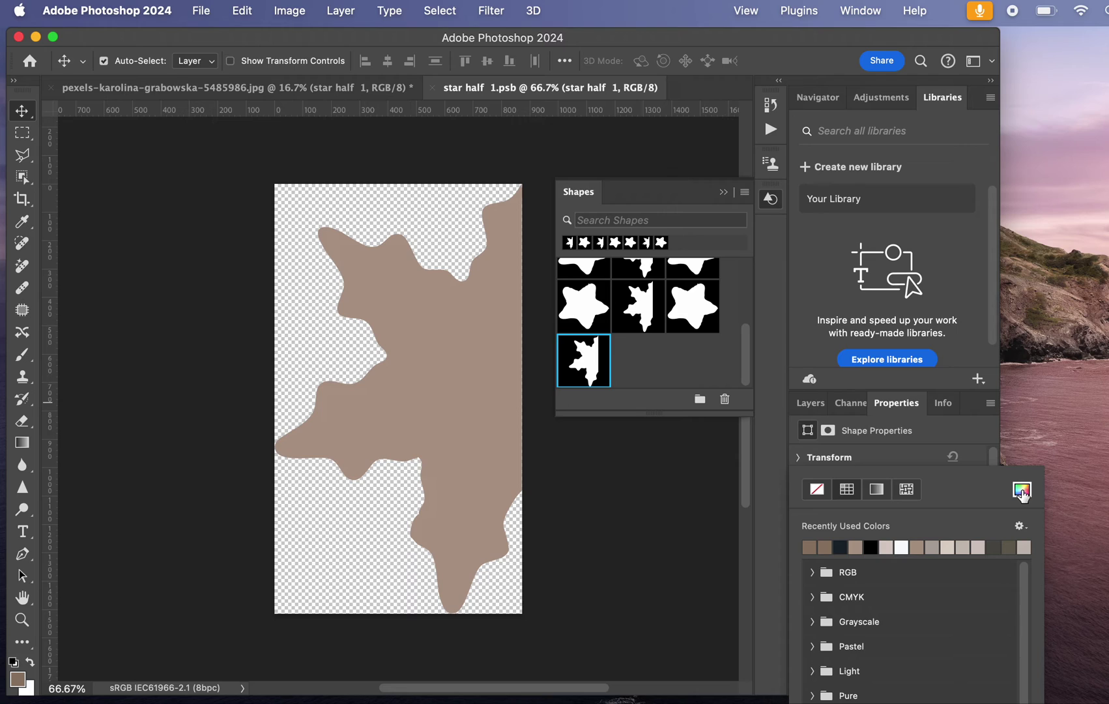
{"action": "left_click", "coordinate": [907, 450]}
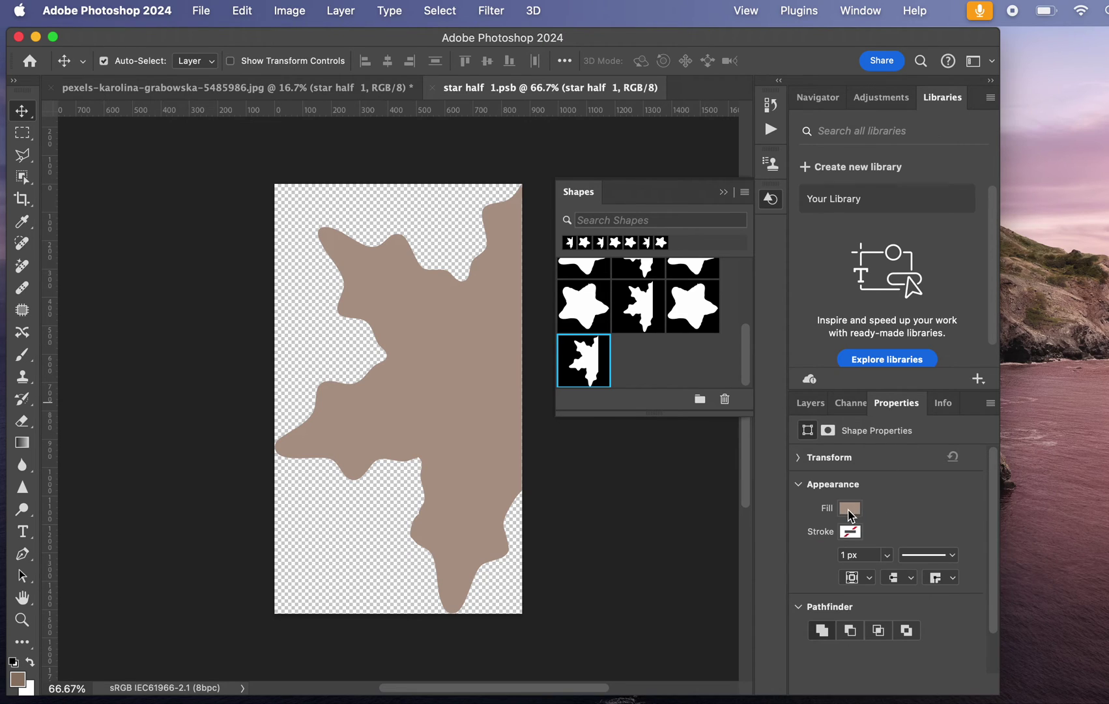
{"action": "left_click", "coordinate": [849, 509]}
{"action": "left_click", "coordinate": [1022, 489]}
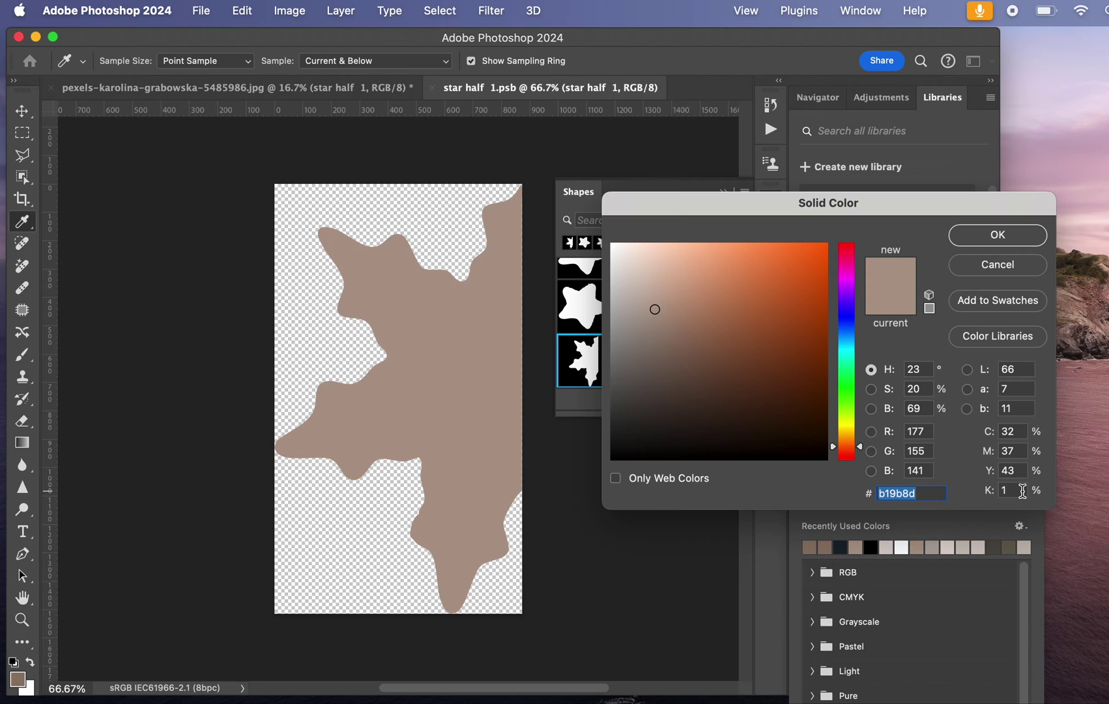
Step: Paste 8f7a69 as the shape's fill, then close and save the smart object
{"action": "left_click", "coordinate": [922, 494]}
{"action": "left_click_drag", "start_coordinate": [922, 494], "coordinate": [856, 480]}
{"action": "key", "text": "super+v"}
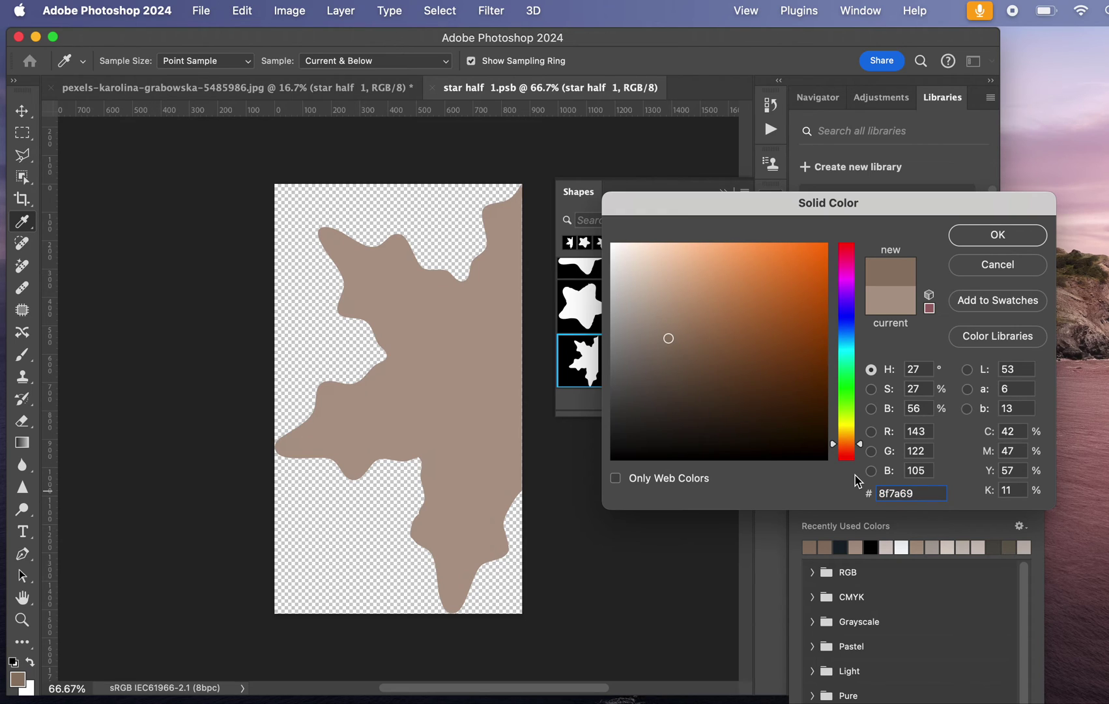
{"action": "left_click", "coordinate": [1017, 241]}
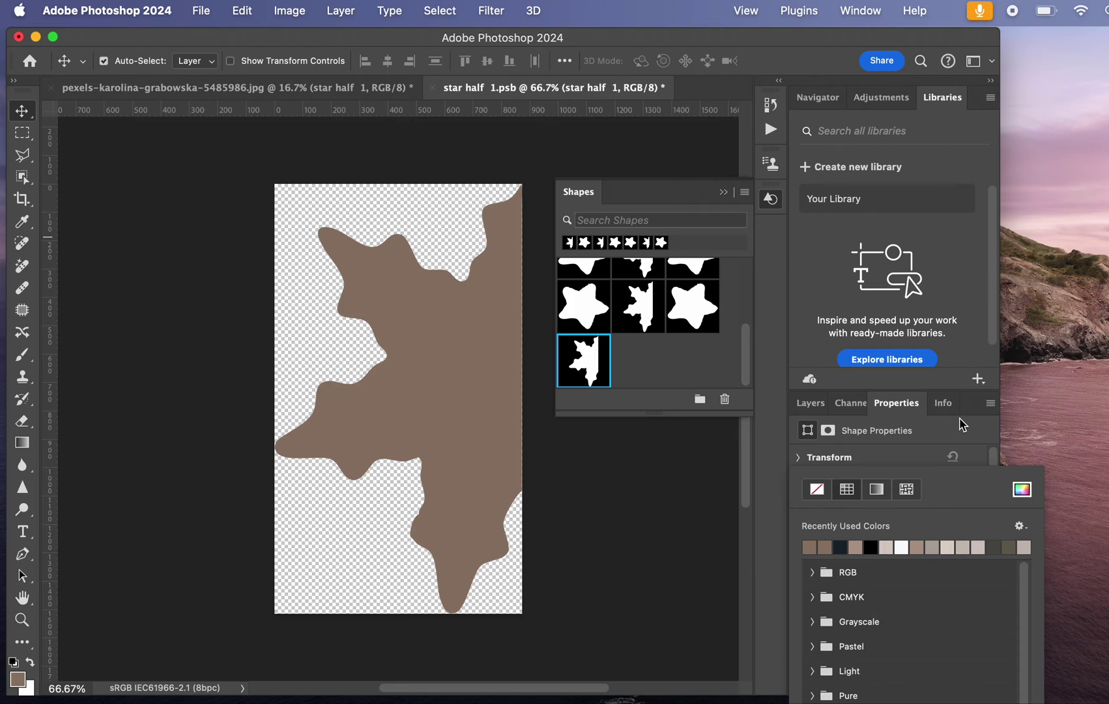
{"action": "left_click", "coordinate": [916, 443]}
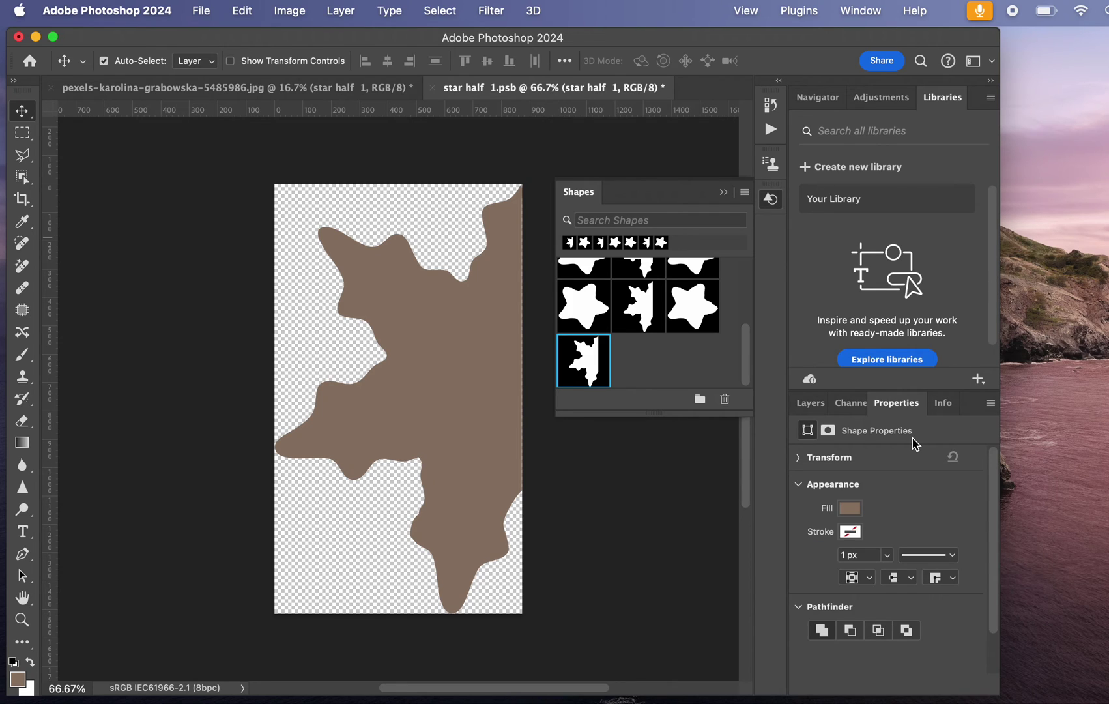
{"action": "left_click", "coordinate": [433, 88]}
{"action": "left_click", "coordinate": [597, 309]}
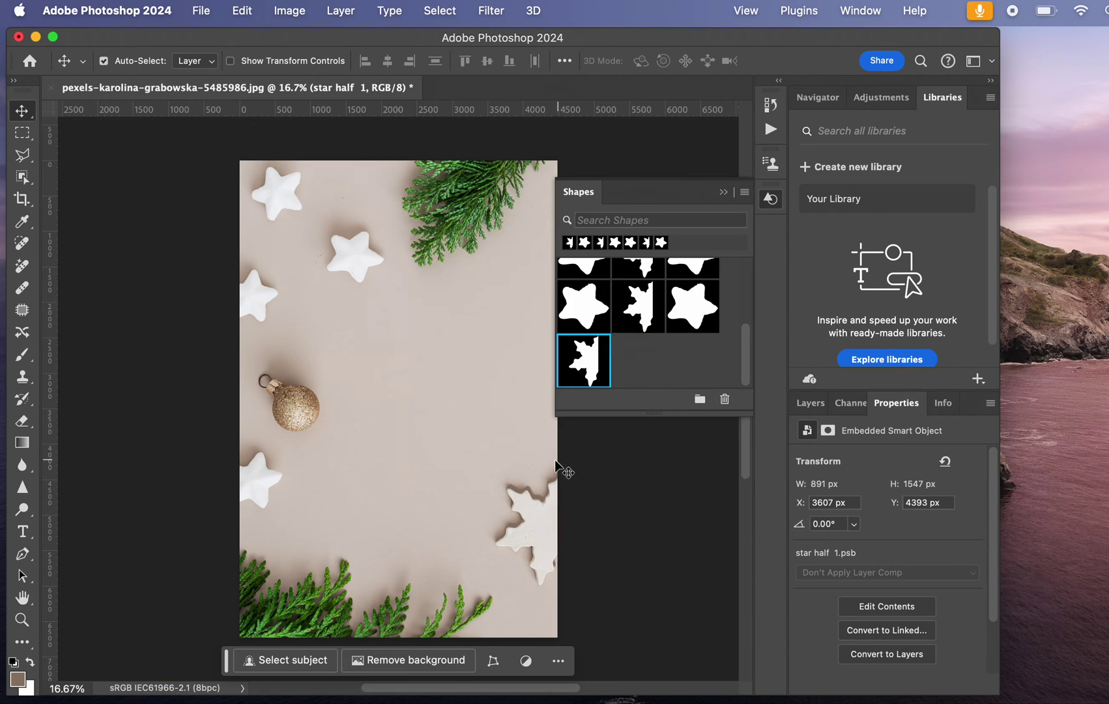
Step: Drag the star right shadows group above Color Fill 1 and make Color Fill 1 visible
{"action": "left_click", "coordinate": [811, 399]}
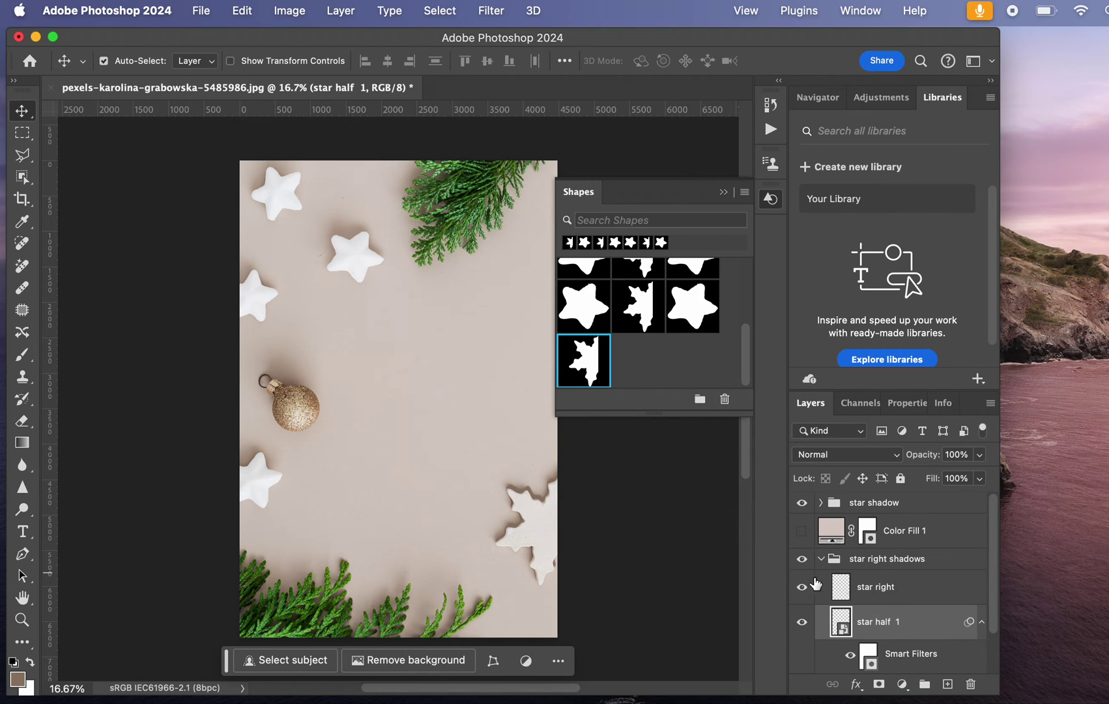
{"action": "left_click", "coordinate": [820, 559]}
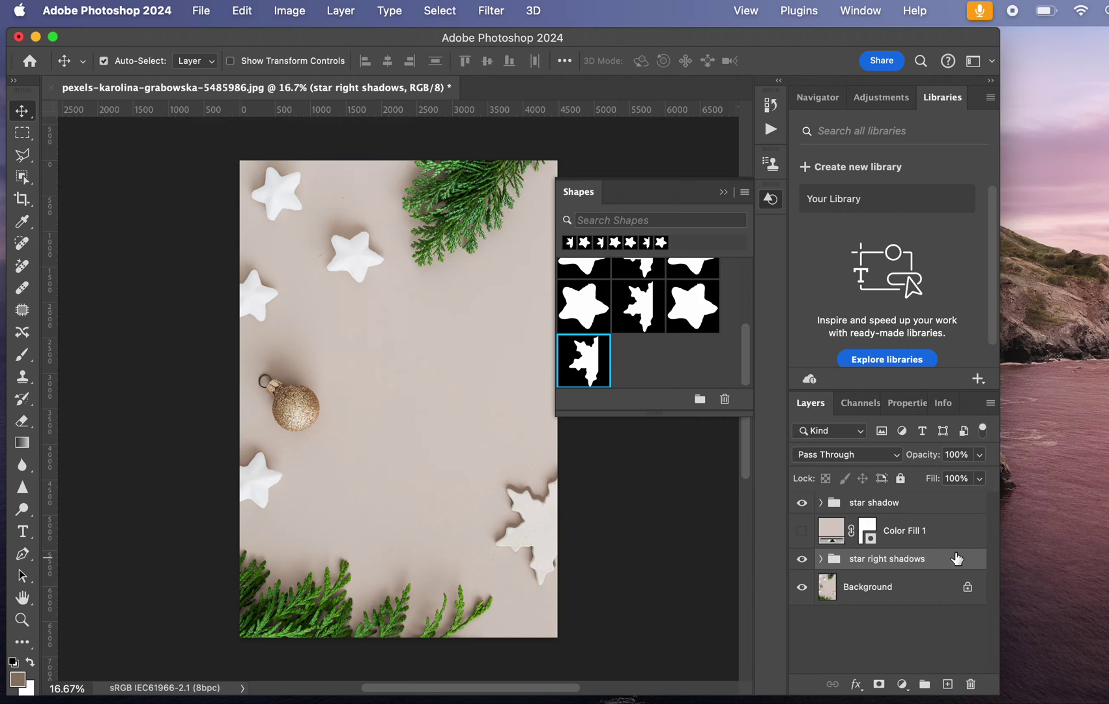
{"action": "left_click_drag", "start_coordinate": [956, 561], "coordinate": [951, 522]}
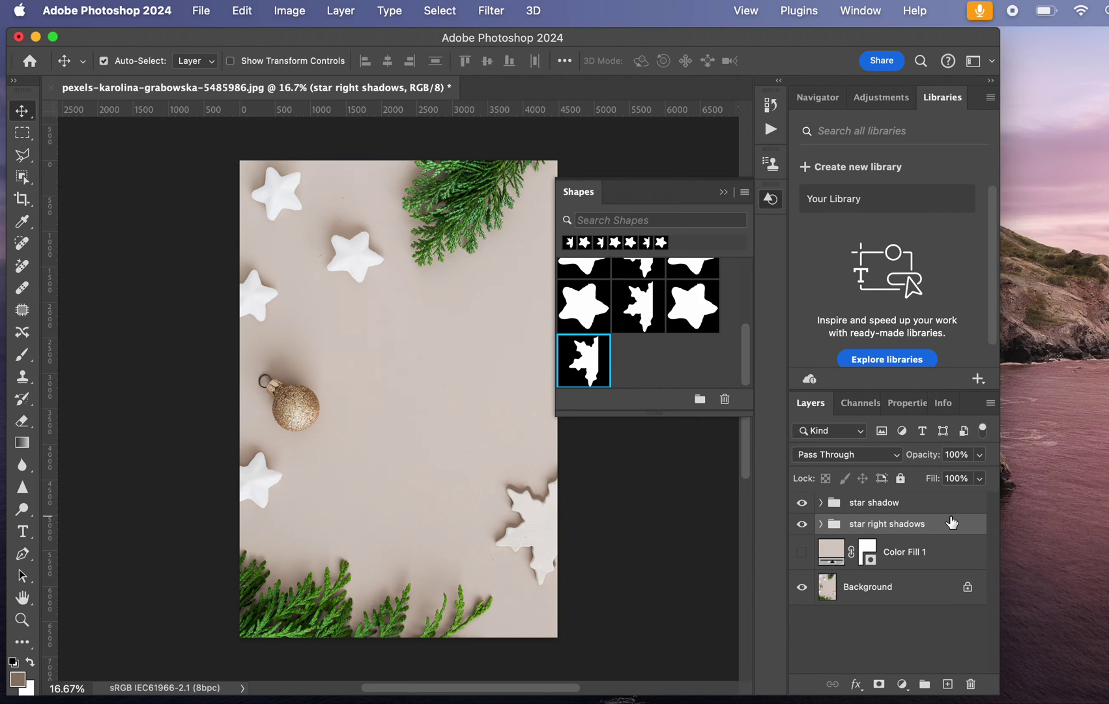
{"action": "left_click", "coordinate": [801, 553]}
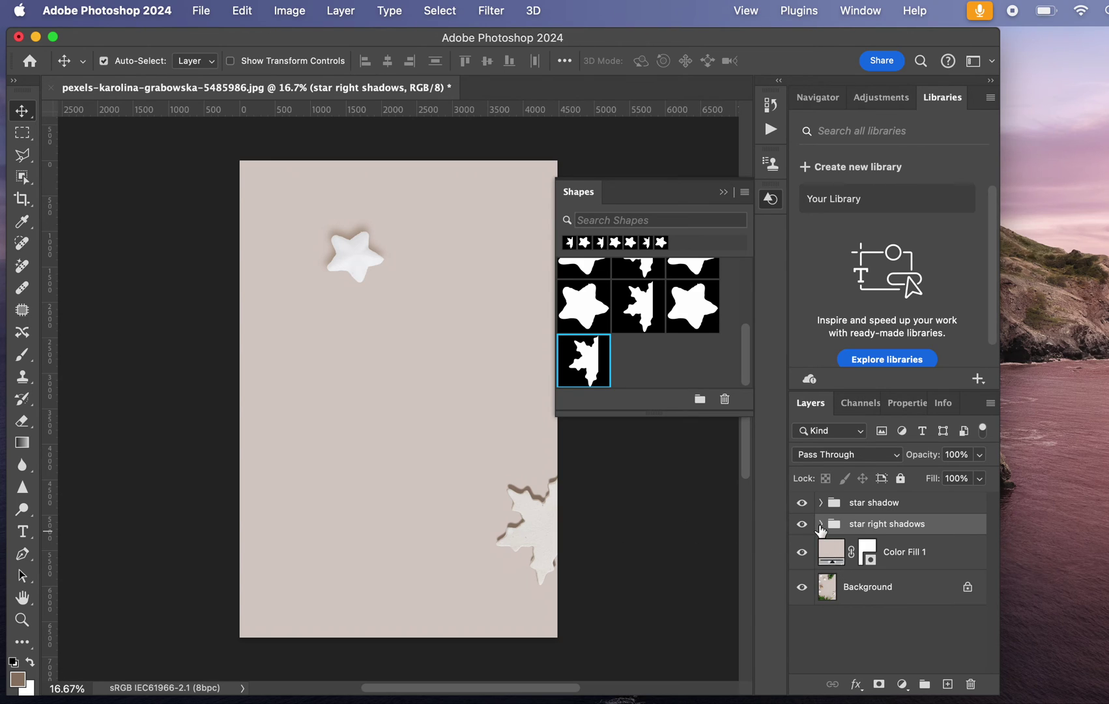
{"action": "left_click", "coordinate": [820, 525]}
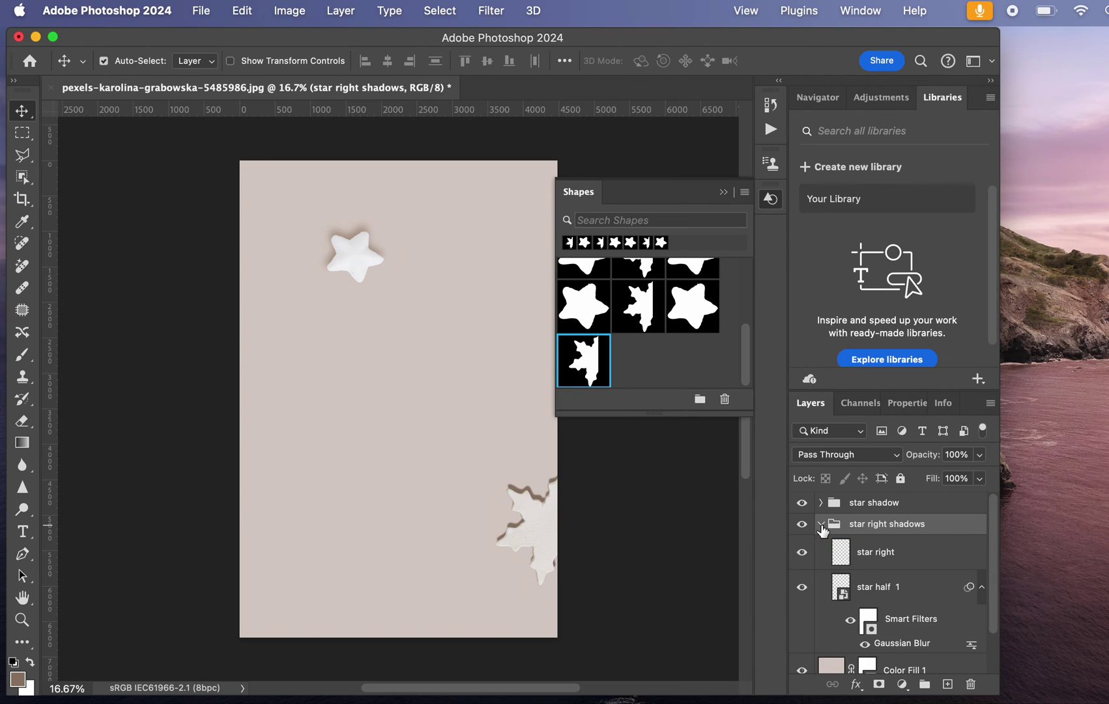
Step: Reopen star half 1's Gaussian Blur smart filter and change its radius from 7.4 to 21 pixels
{"action": "double_click", "coordinate": [900, 644]}
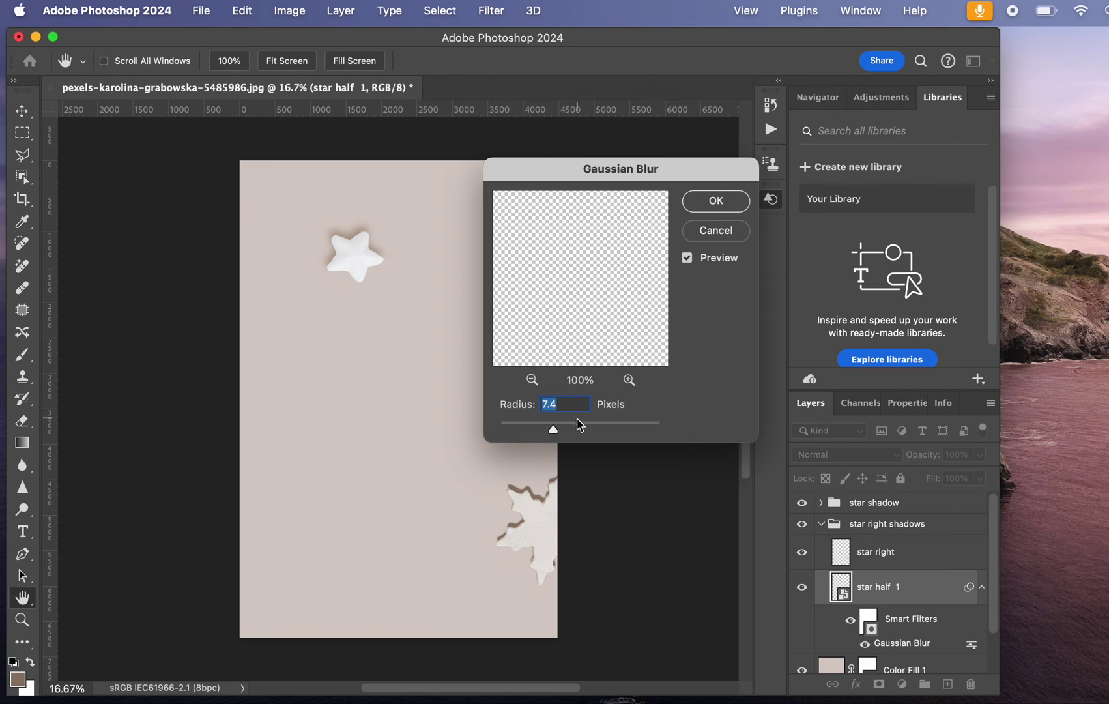
{"action": "left_click_drag", "start_coordinate": [560, 428], "coordinate": [571, 432]}
{"action": "type", "text": "21"}
{"action": "left_click", "coordinate": [715, 202]}
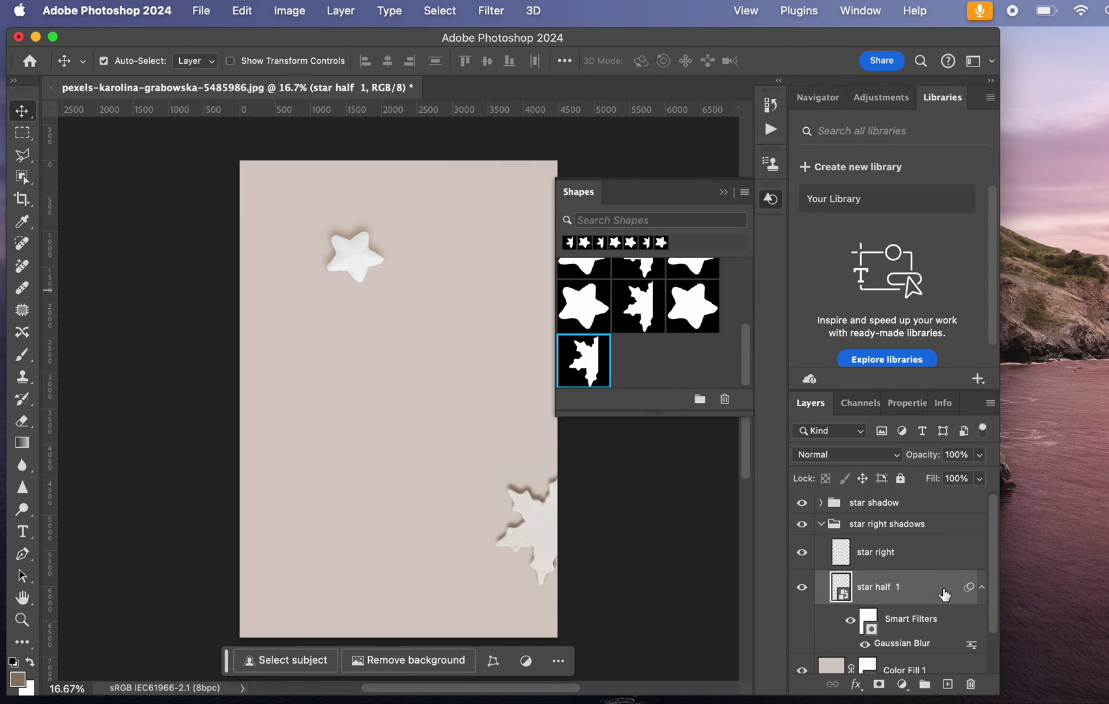
Step: Collapse star half 1's Smart Filters and the star right shadows group in the Layers panel
{"action": "left_click", "coordinate": [983, 587]}
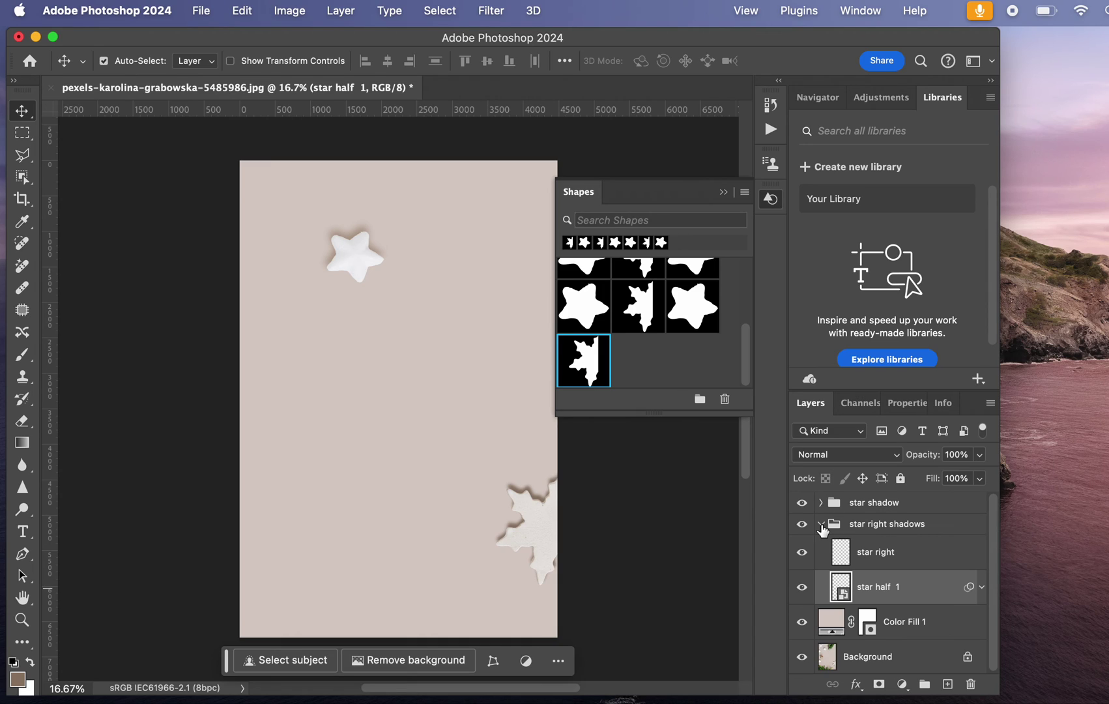
{"action": "left_click", "coordinate": [820, 525]}
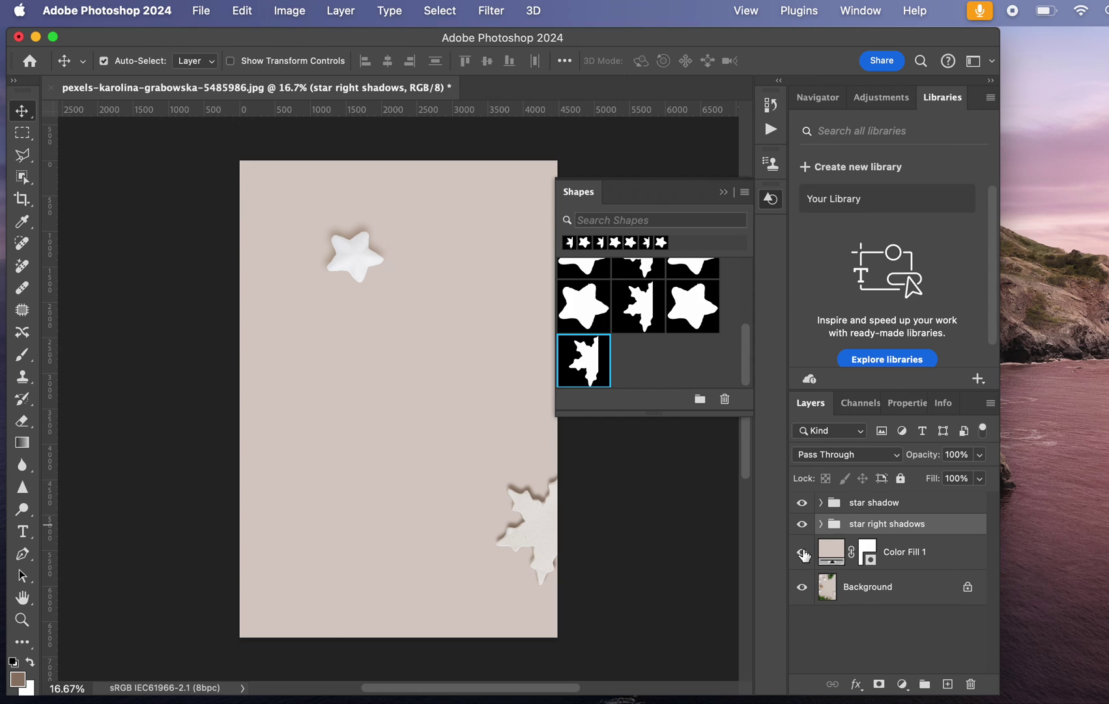
Step: Turn off Color Fill 1's visibility to reveal the flat-lay photo with greenery, stars and gold ornament
{"action": "left_click", "coordinate": [802, 554]}
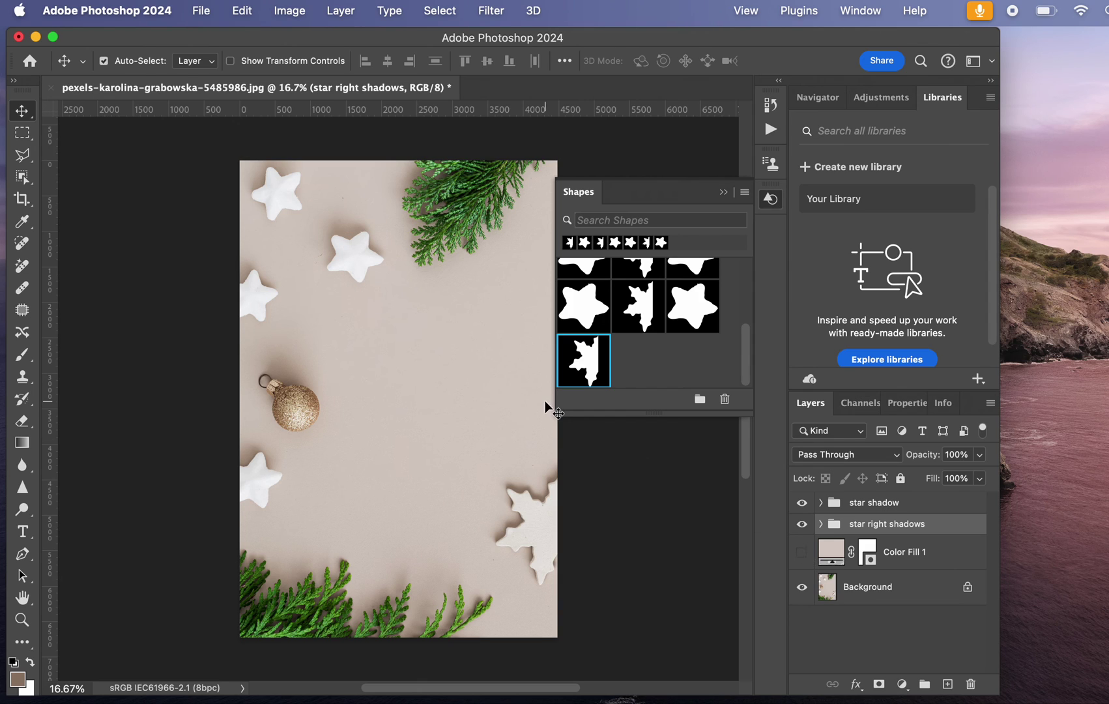